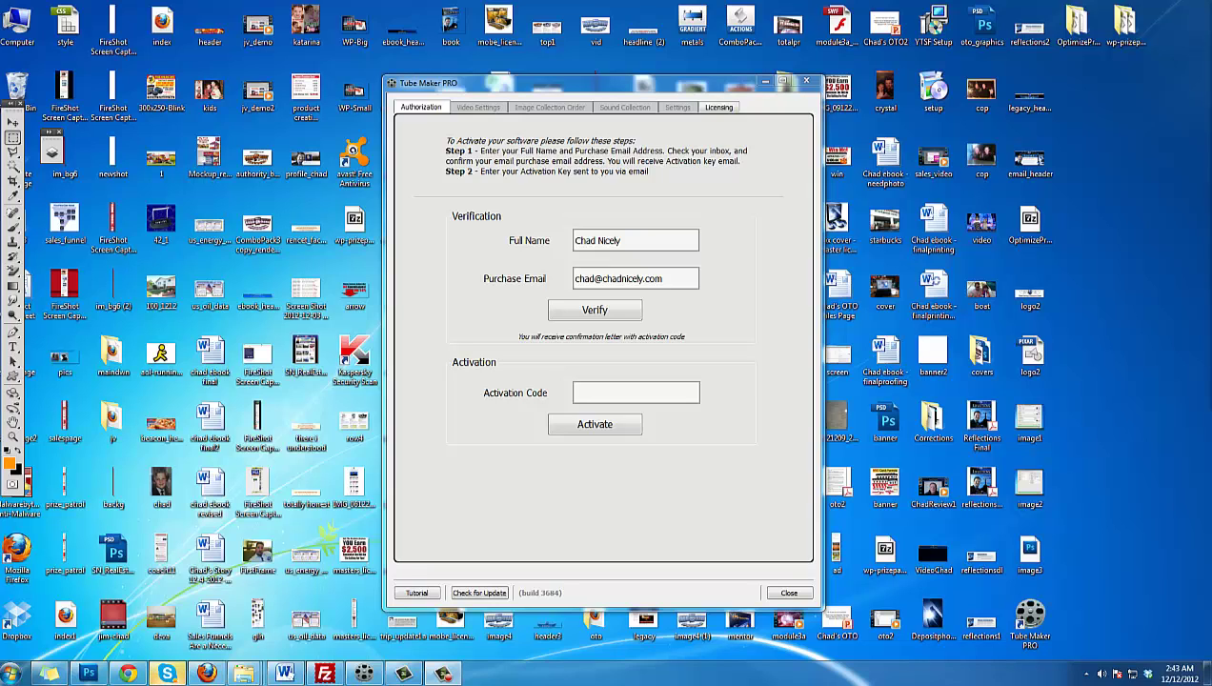
# Paste the emailed activation code into the Activation Code field and activate Tube Maker PRO
pyautogui.click(659, 392)
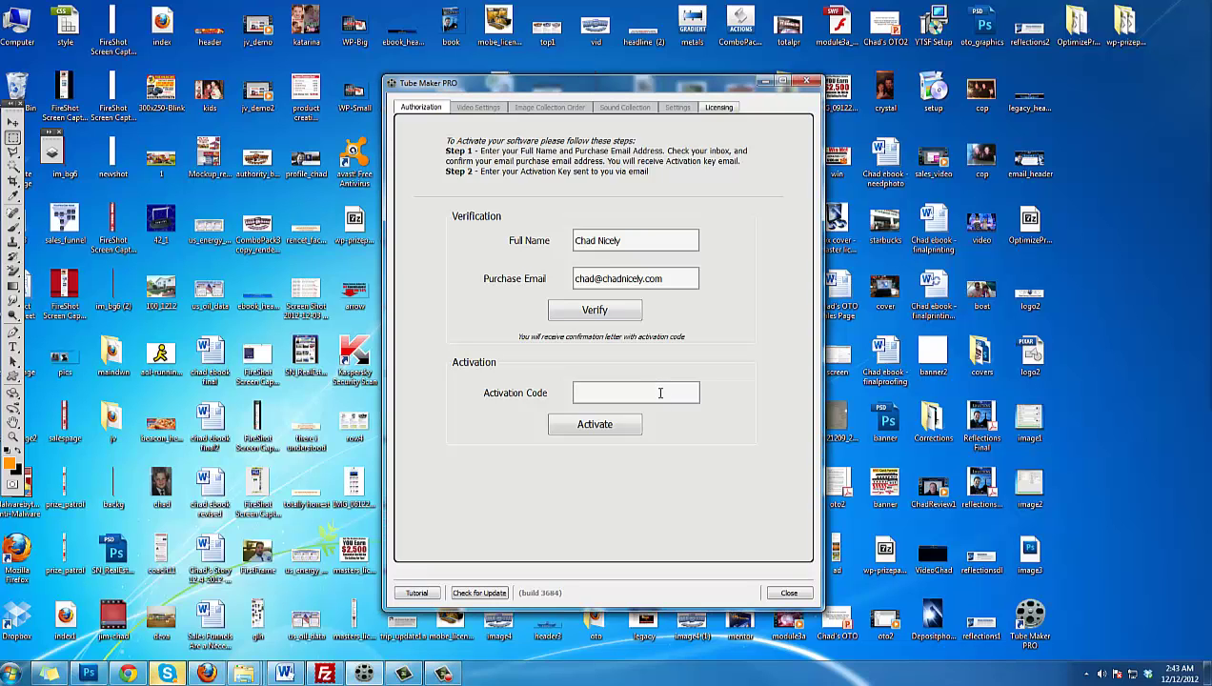
pyautogui.rightClick(660, 393)
pyautogui.click(690, 463)
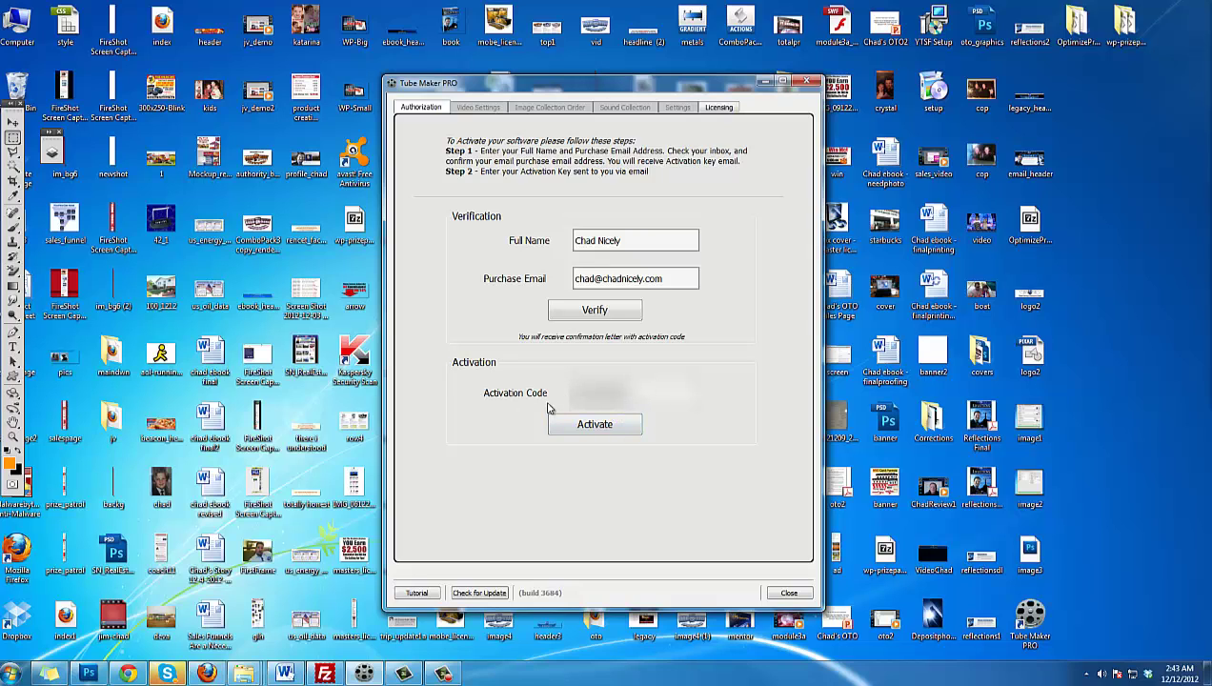
pyautogui.click(593, 424)
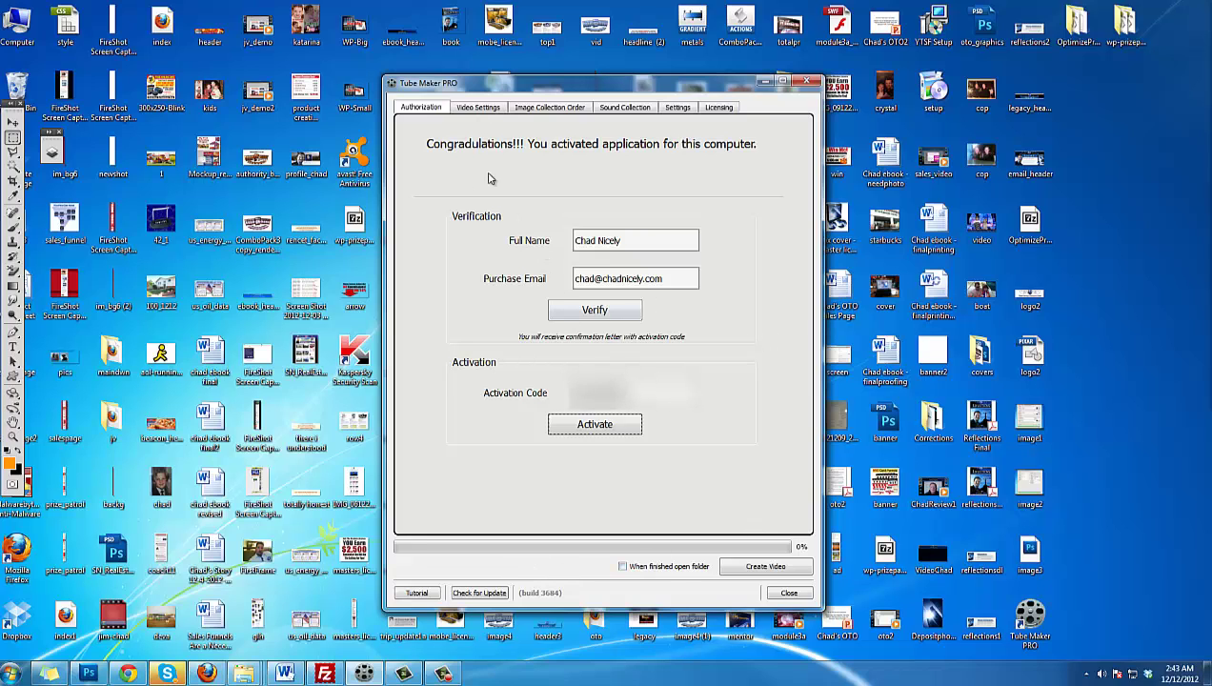
# On Video Settings, enter the author's name as Opening Title and the website address as Opening Subtitle
pyautogui.click(477, 108)
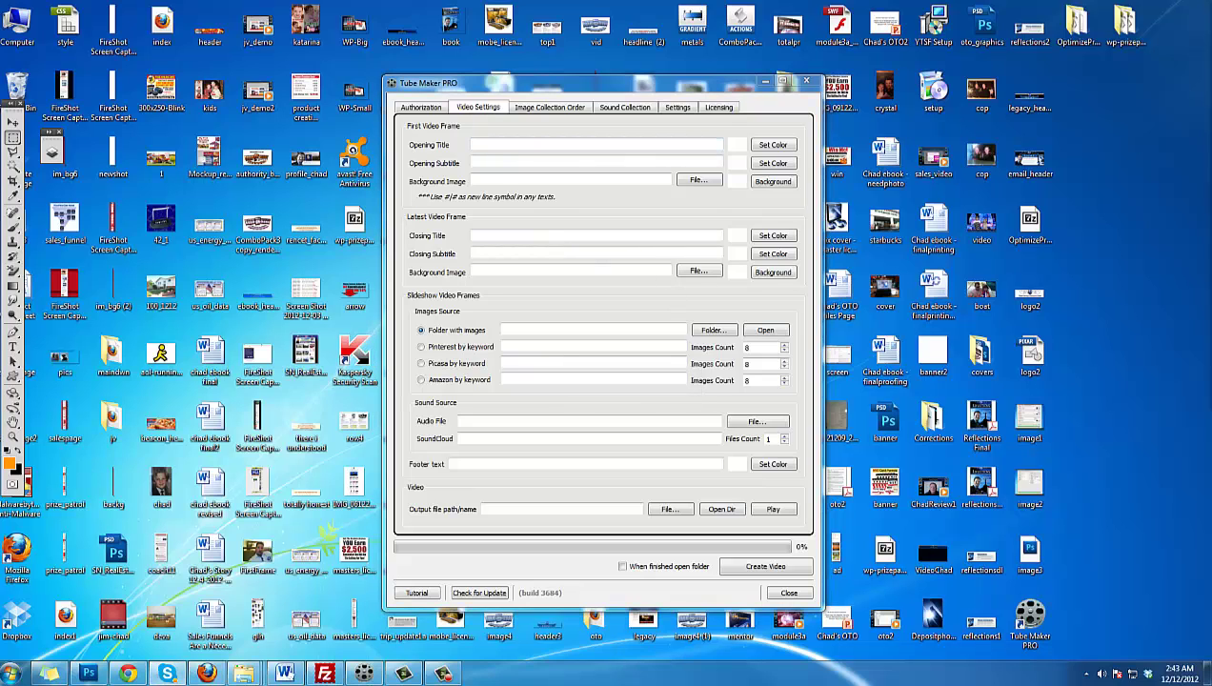
pyautogui.click(502, 142)
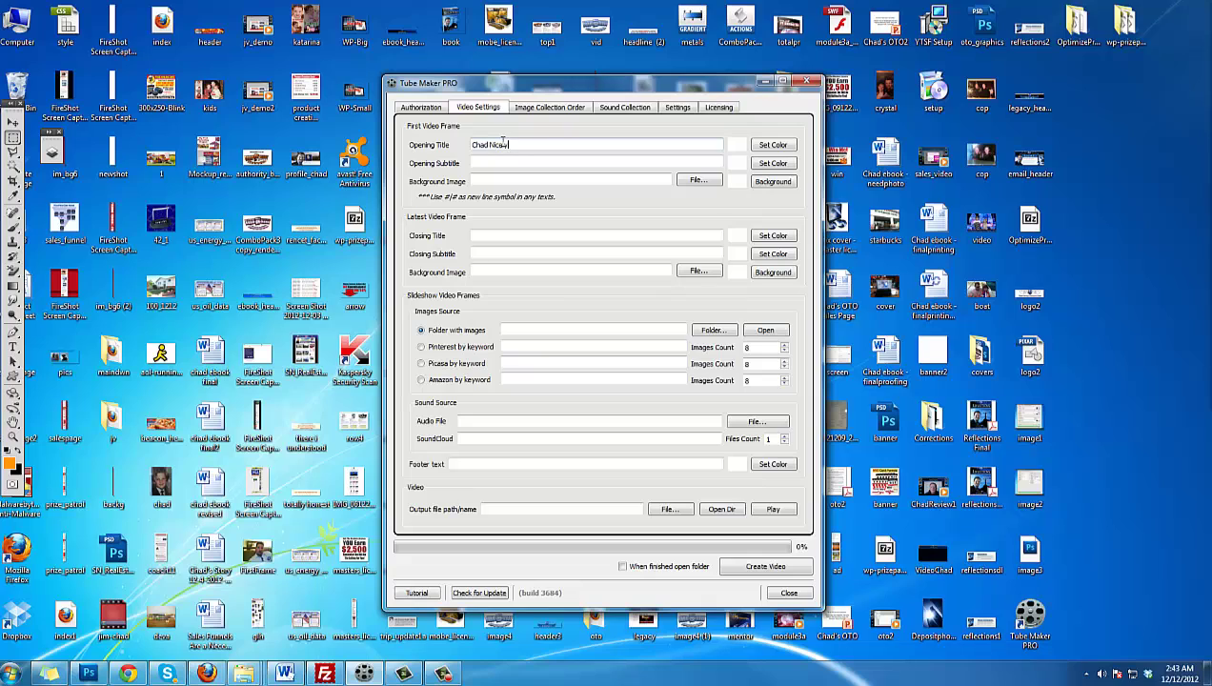
pyautogui.click(498, 161)
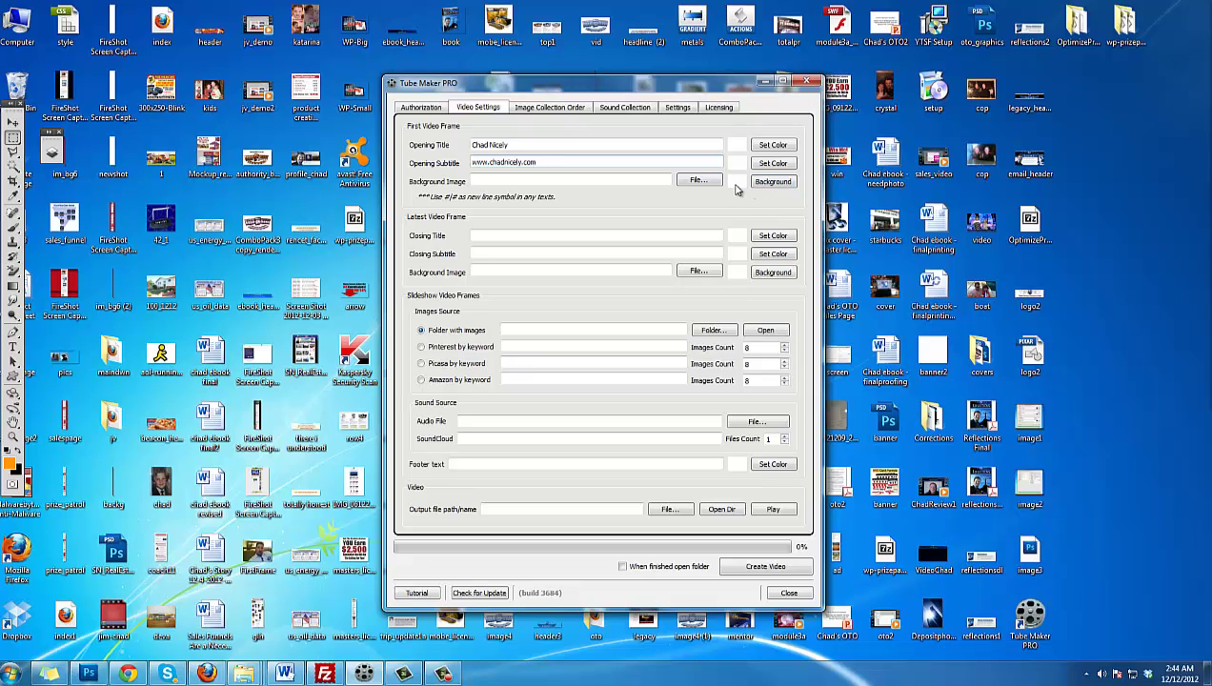
# Set the first frame's background colour to blue, leaving the background image unset
pyautogui.click(772, 181)
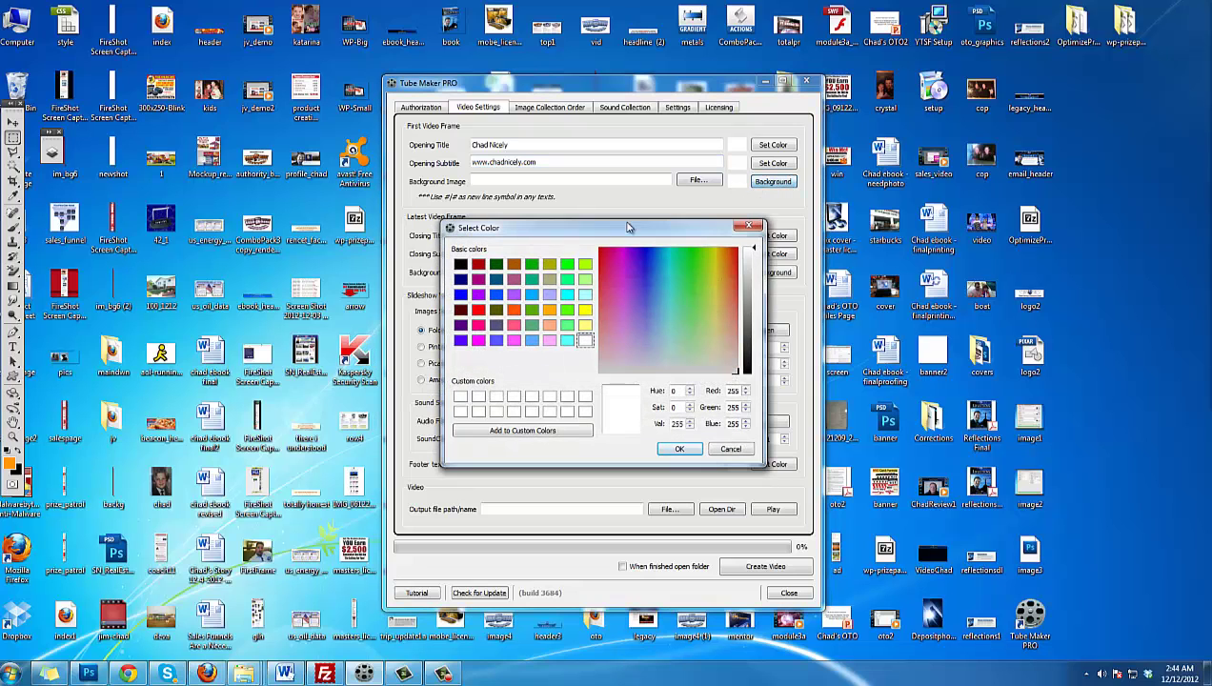
pyautogui.click(461, 293)
pyautogui.click(679, 448)
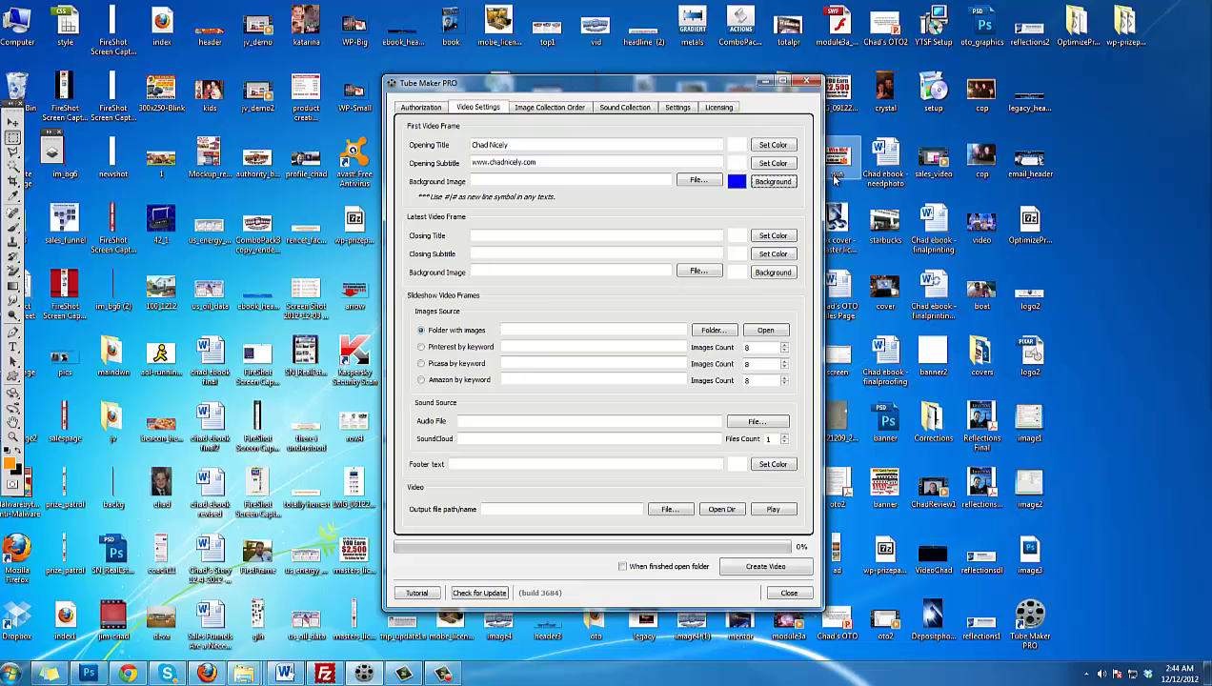
pyautogui.click(695, 180)
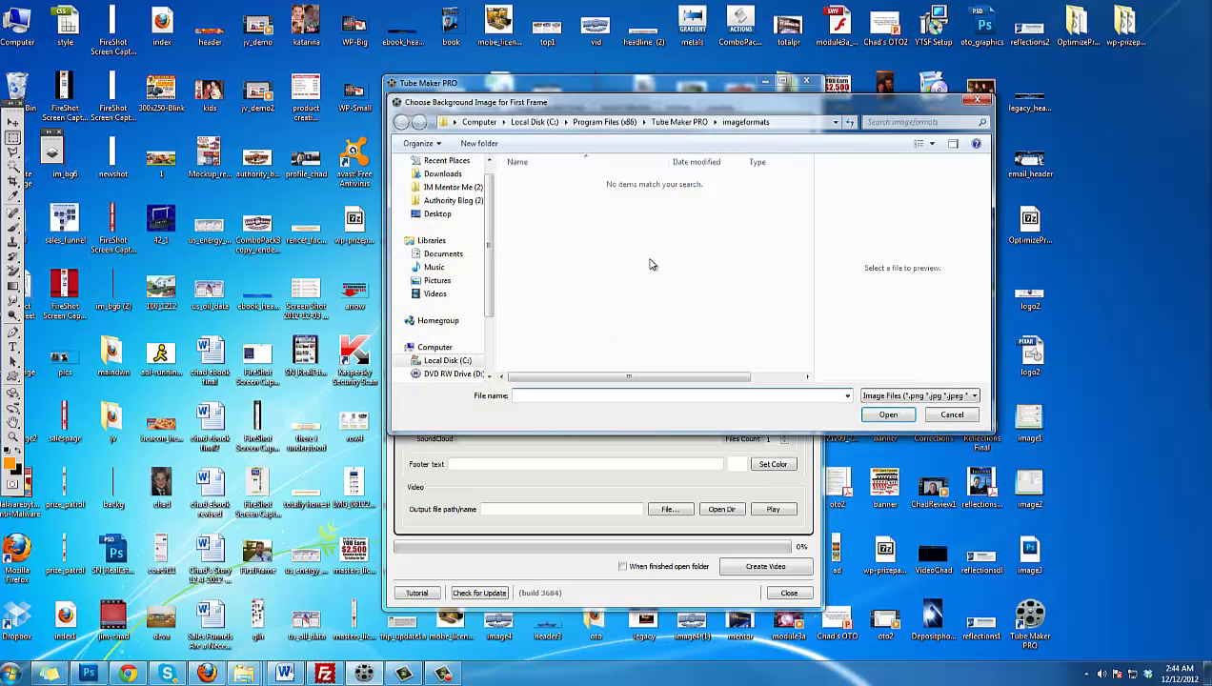
pyautogui.click(972, 101)
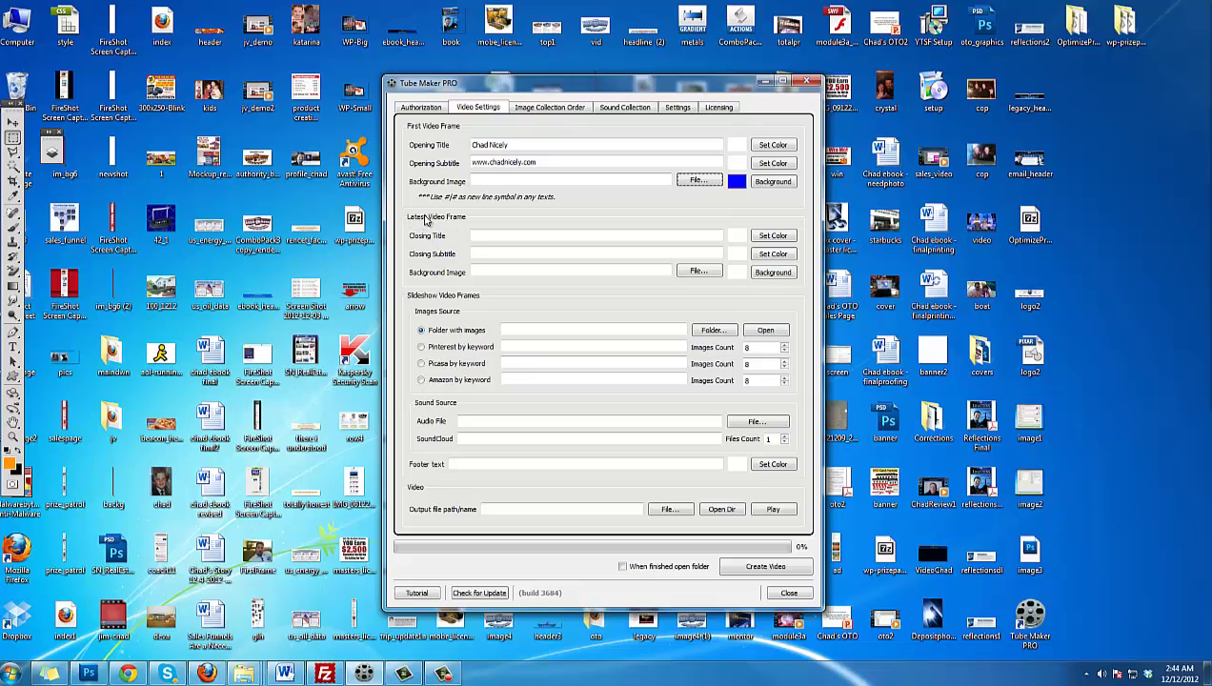
# Copy the opening title (author's name) into the Closing Title field
pyautogui.click(488, 236)
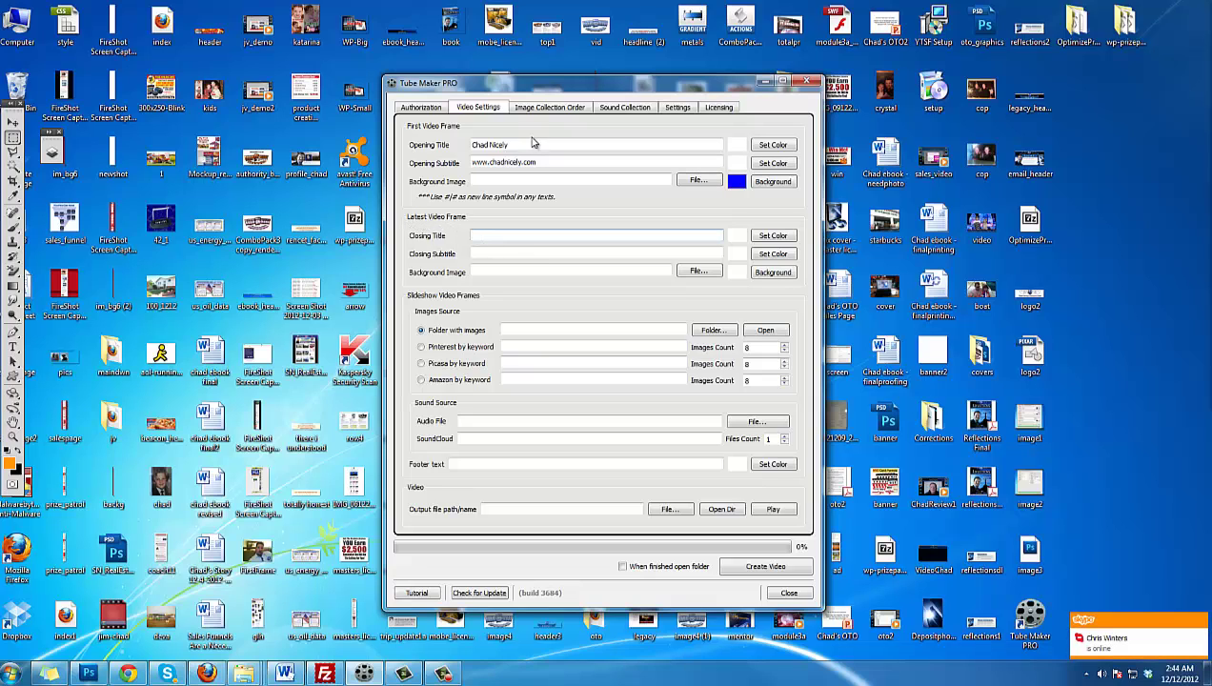
pyautogui.moveTo(522, 145); pyautogui.dragTo(430, 145)
pyautogui.hotkey('ctrl', 'c')
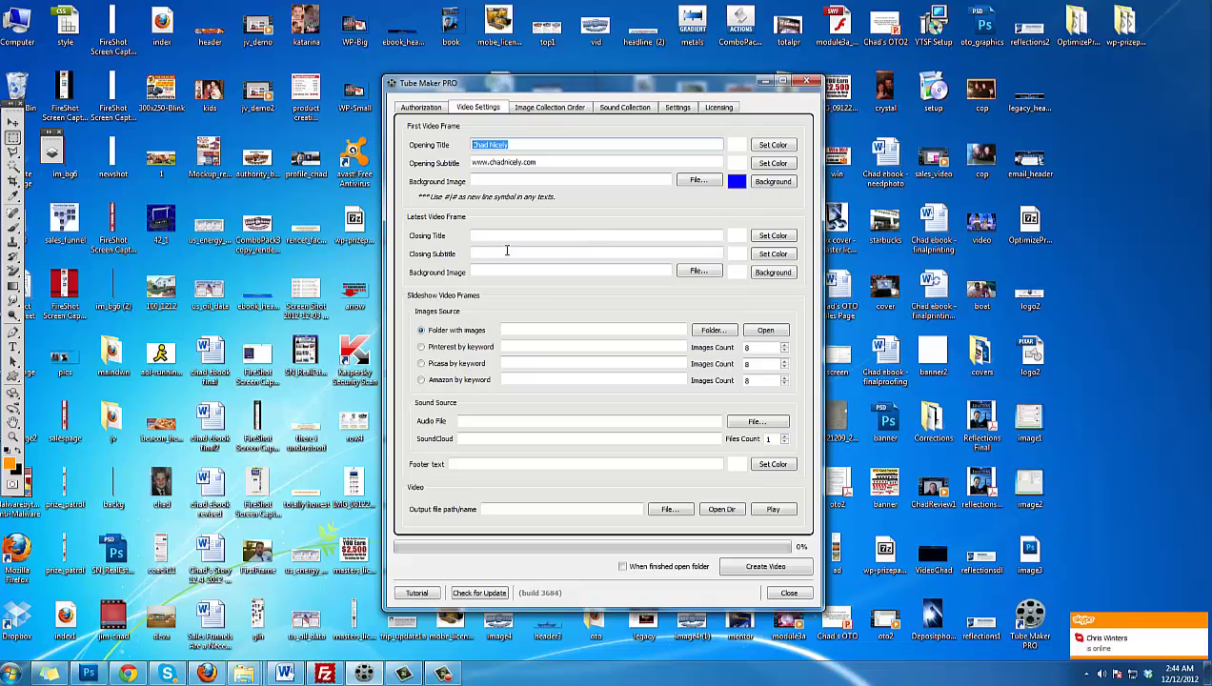
pyautogui.click(504, 235)
pyautogui.hotkey('ctrl', 'v')
# Copy the website address from Opening Subtitle into the Closing Subtitle field
pyautogui.click(504, 254)
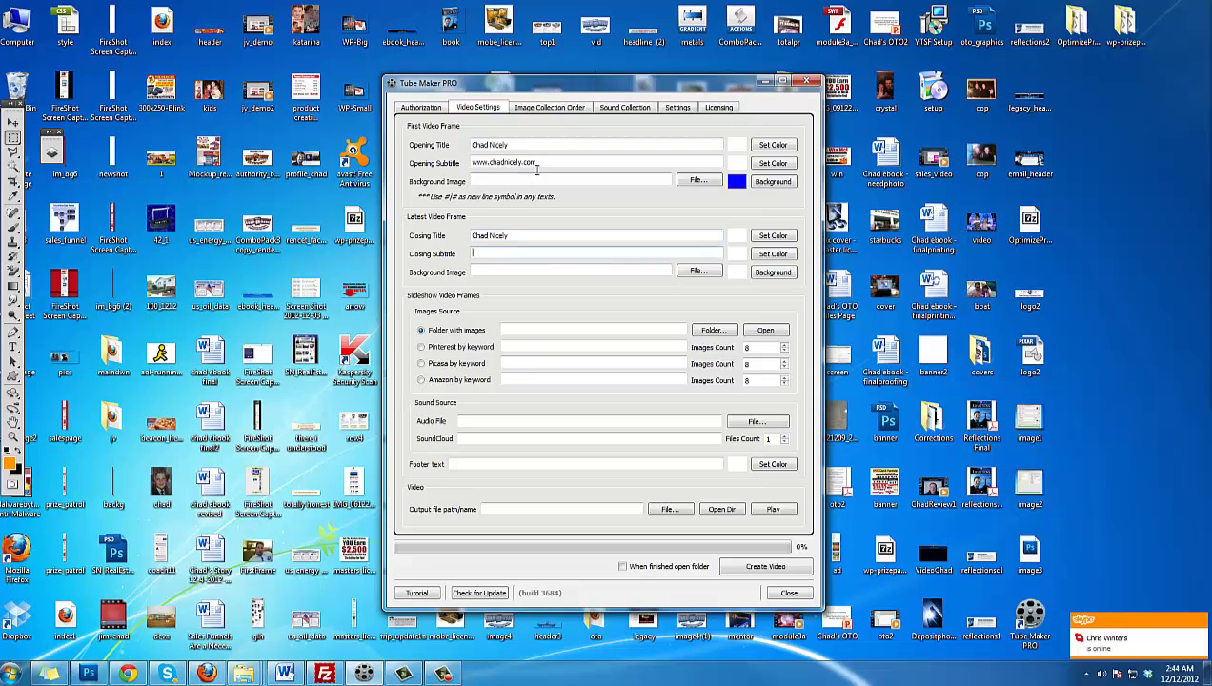
pyautogui.moveTo(552, 162); pyautogui.dragTo(469, 162)
pyautogui.hotkey('ctrl', 'c')
pyautogui.click(505, 253)
pyautogui.hotkey('ctrl', 'v')
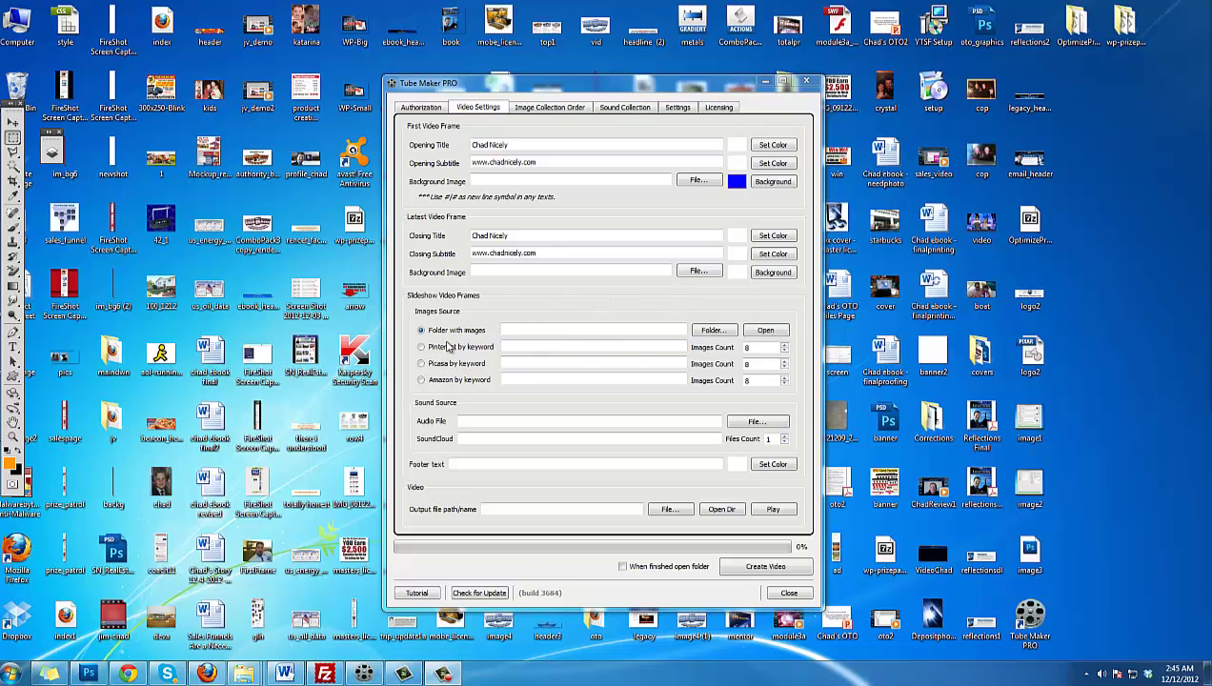
pyautogui.click(522, 330)
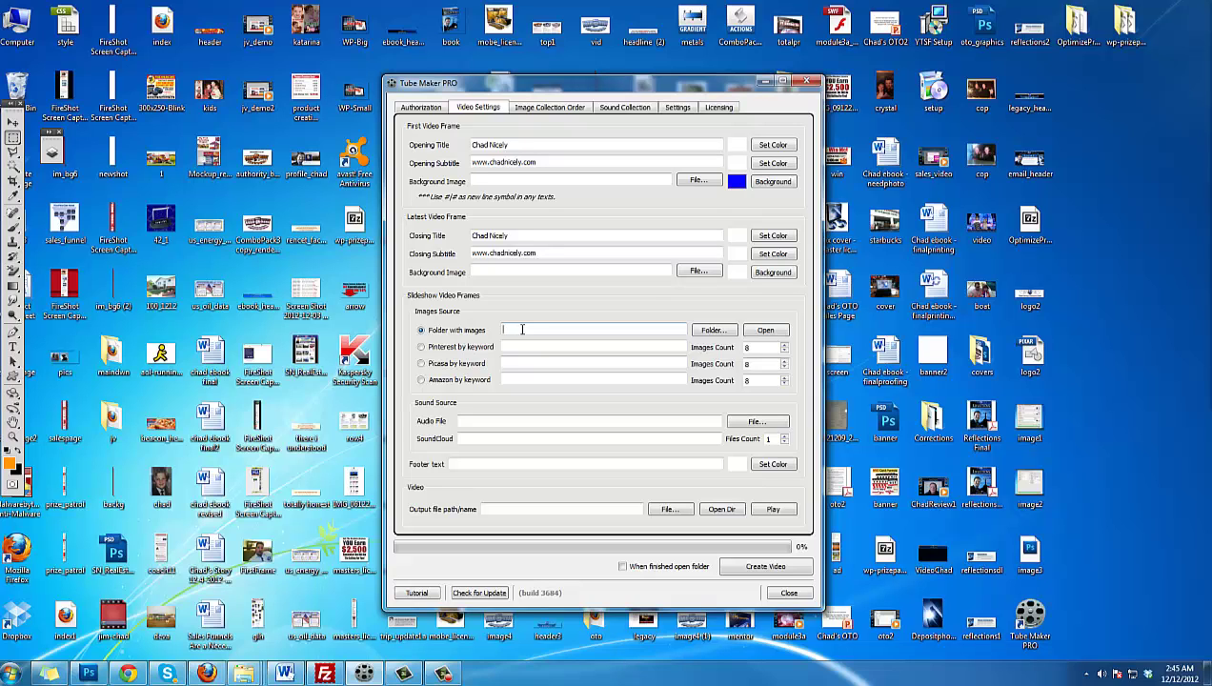
# Choose I:\Stock Photos\House\homes as the image folder and open it to view its 8 photos
pyautogui.click(703, 332)
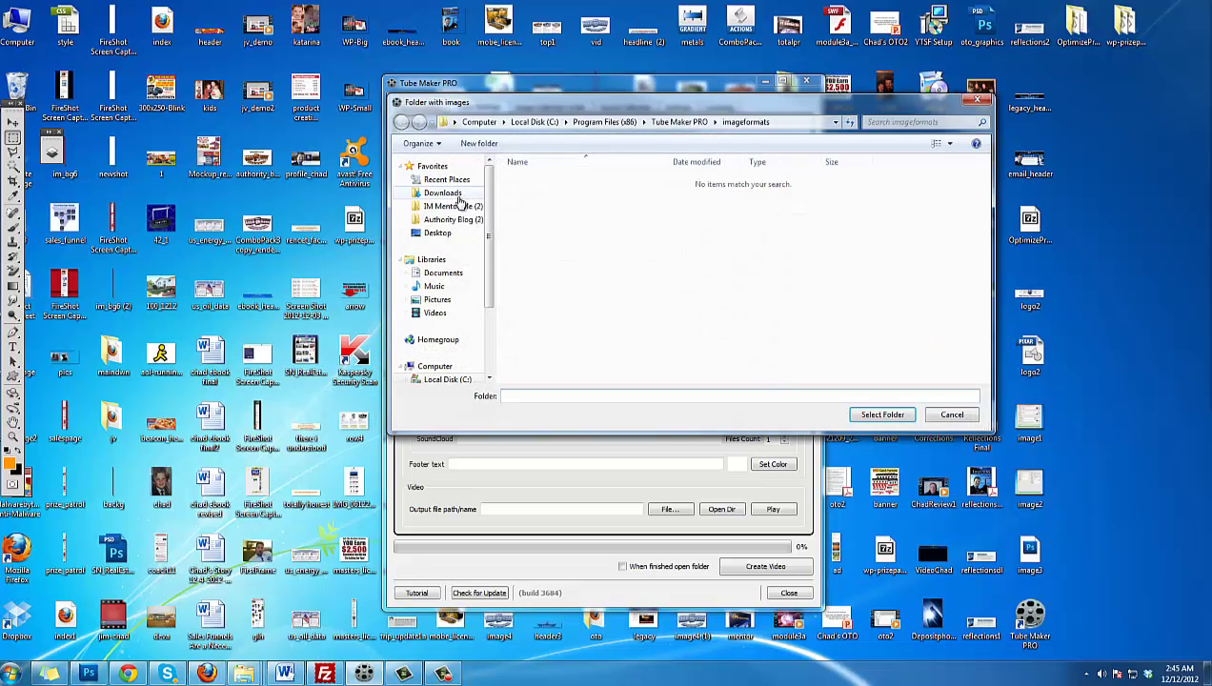
pyautogui.click(539, 225)
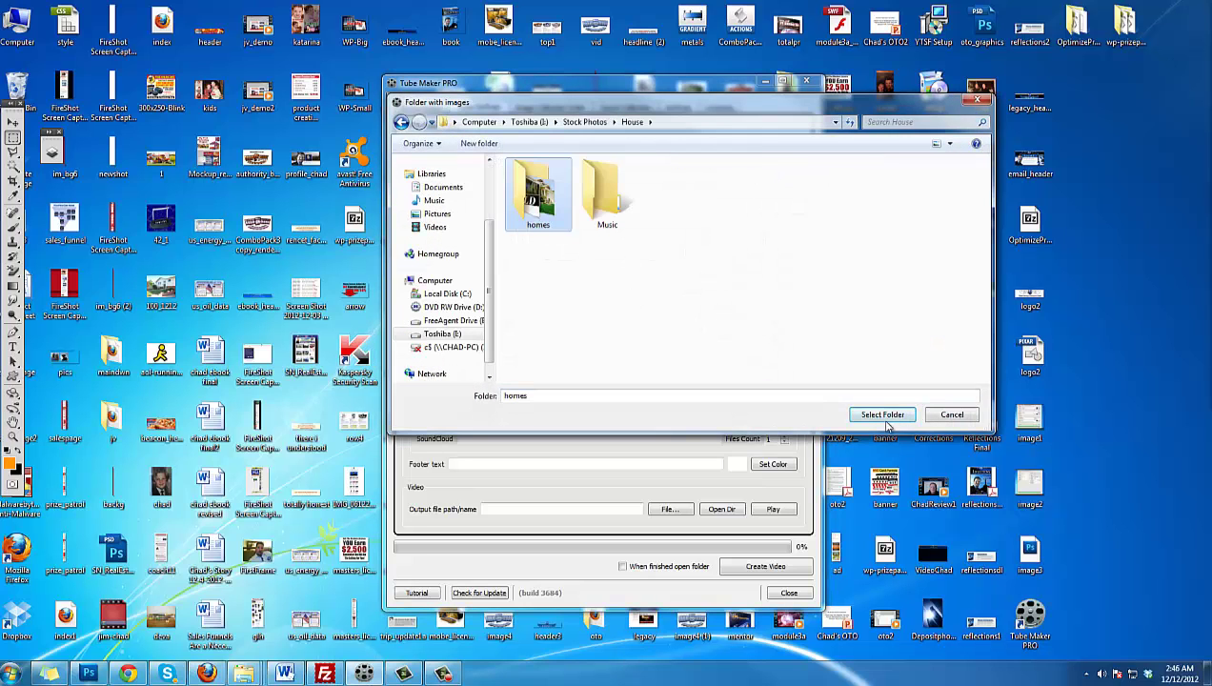
pyautogui.click(883, 415)
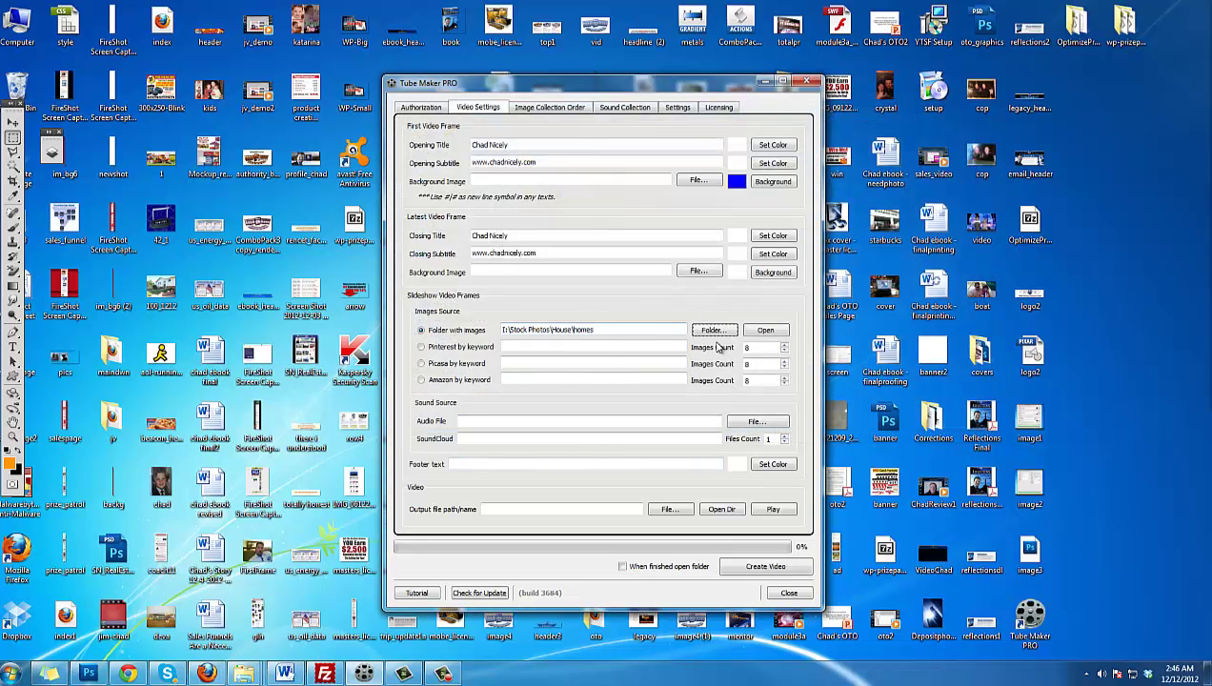
pyautogui.click(763, 334)
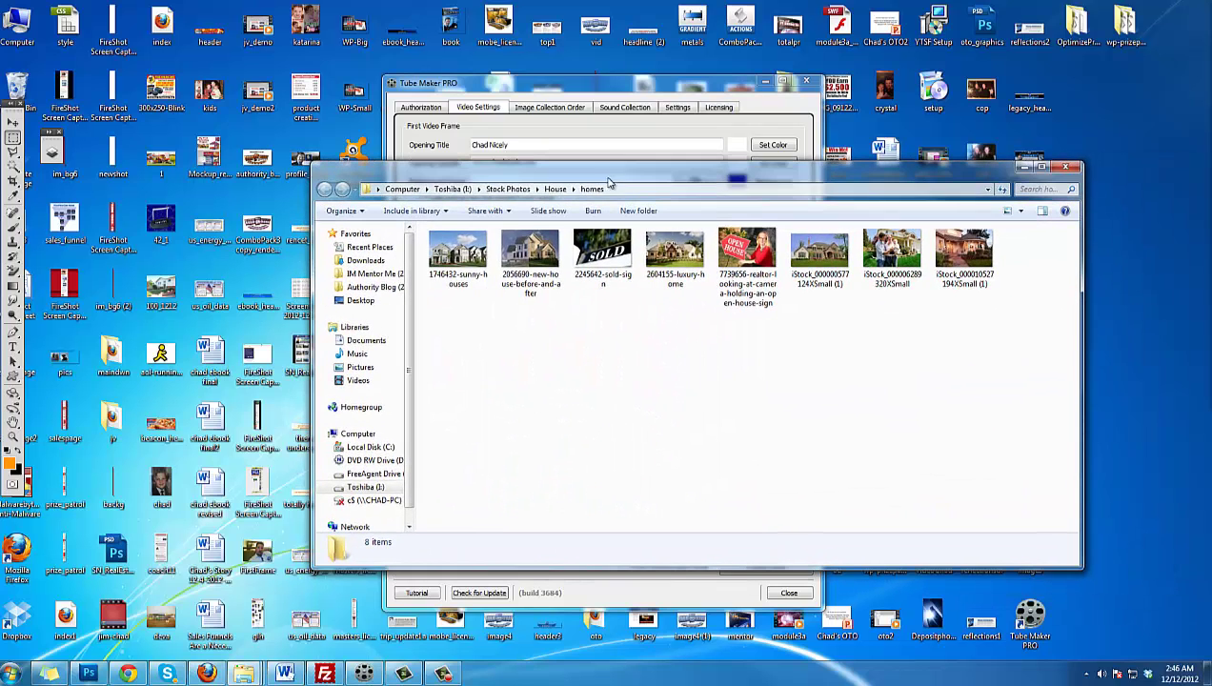
pyautogui.click(461, 238)
pyautogui.click(529, 250)
pyautogui.click(602, 250)
pyautogui.click(691, 250)
pyautogui.press('Right')
pyautogui.press('Right')
pyautogui.press('Right')
pyautogui.press('Right')
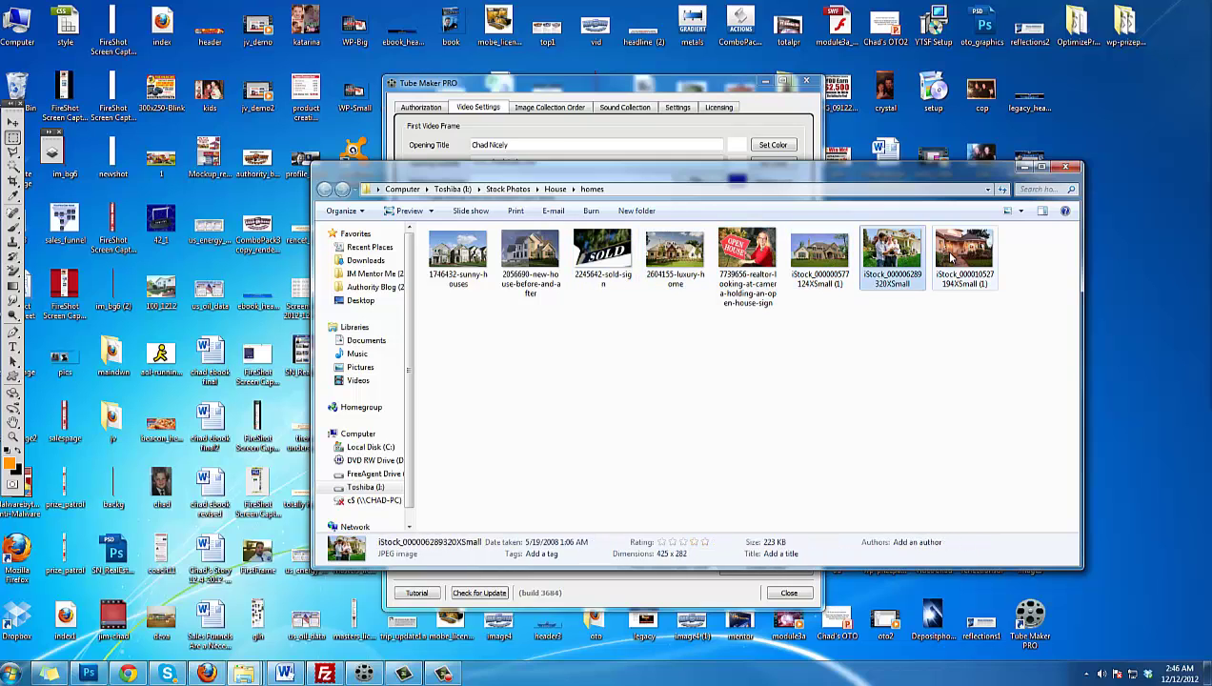
pyautogui.rightClick(462, 246)
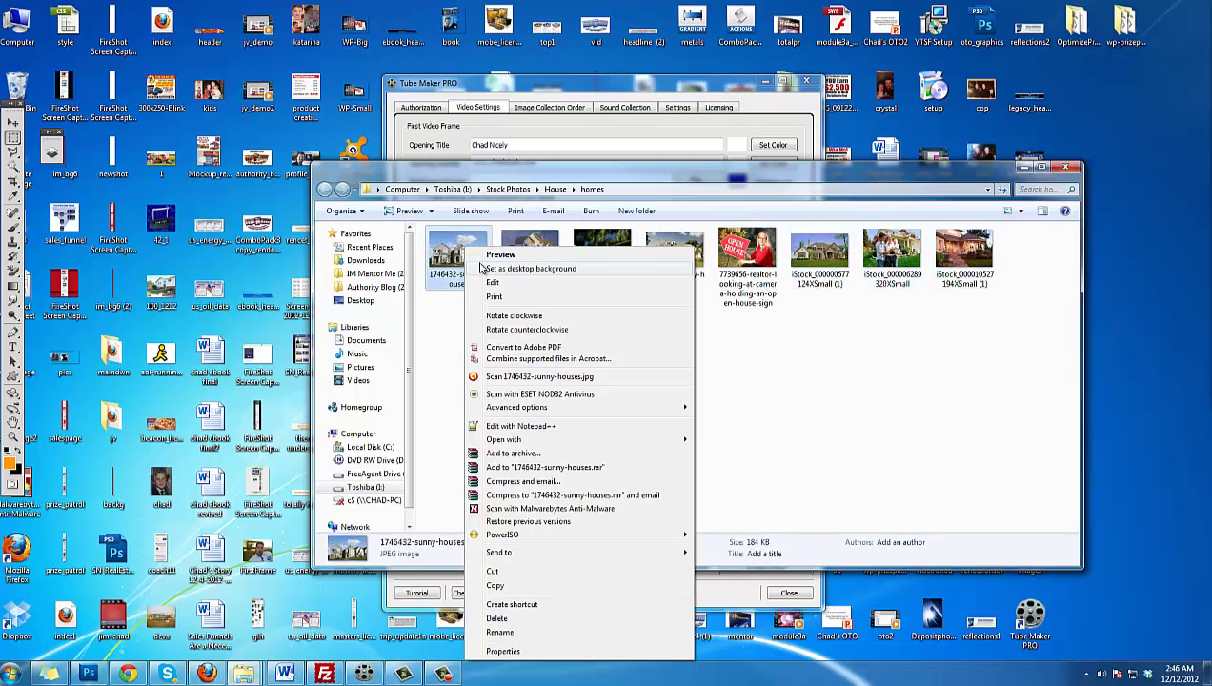
pyautogui.click(486, 256)
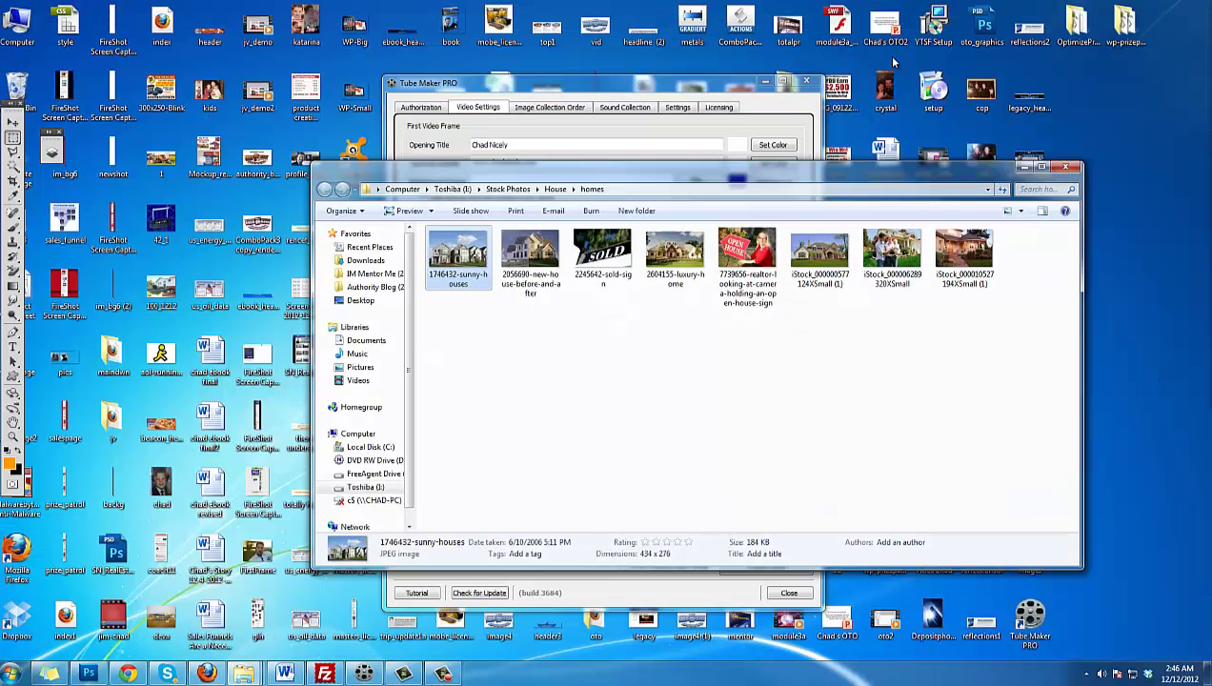
pyautogui.click(1195, 6)
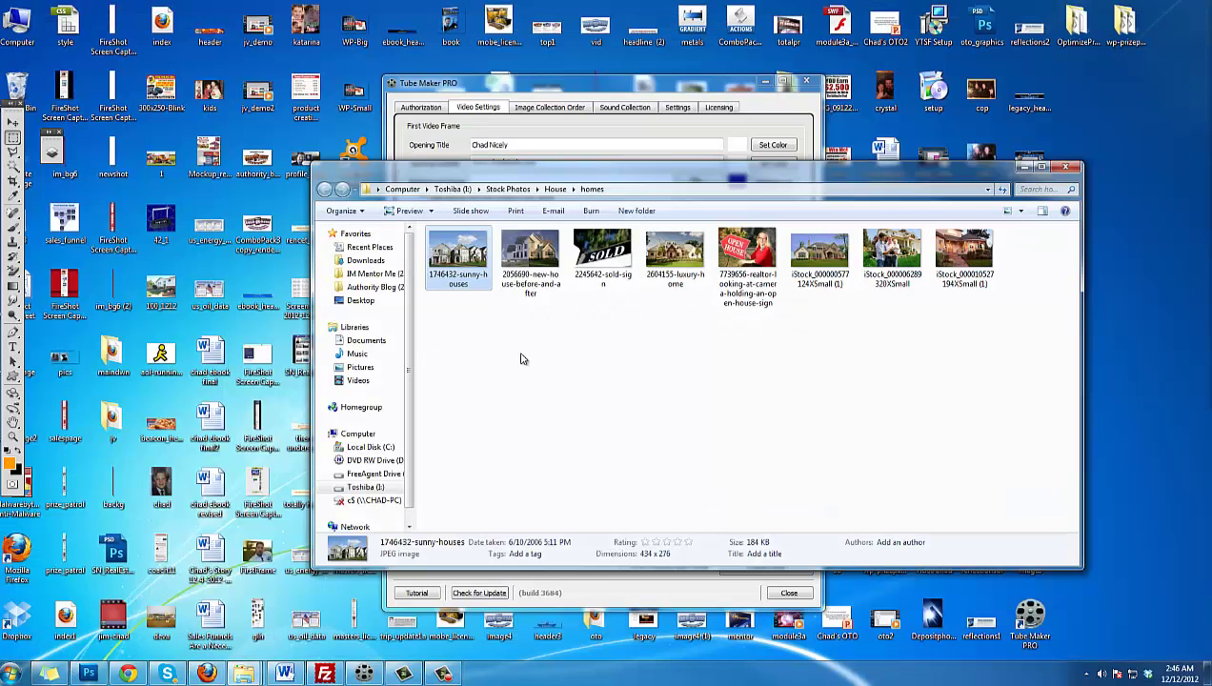
pyautogui.rightClick(121, 672)
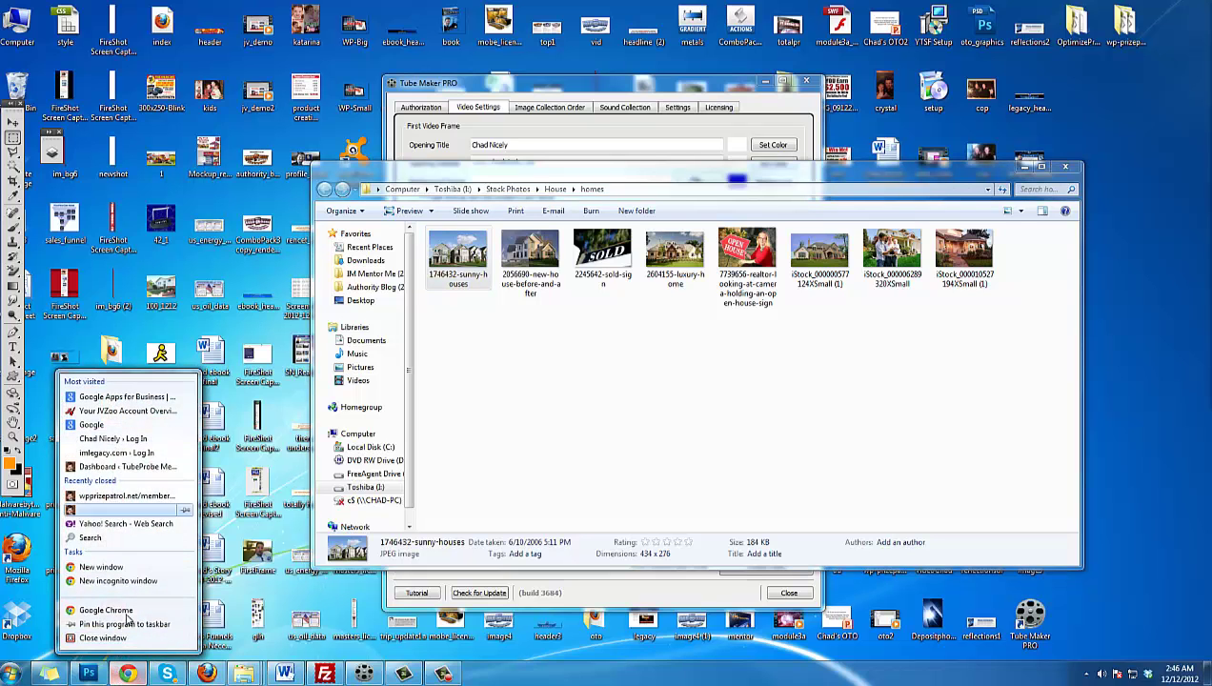
# Open the Depositphotos home page in a new browser window, scrolled up to its search box
pyautogui.click(107, 611)
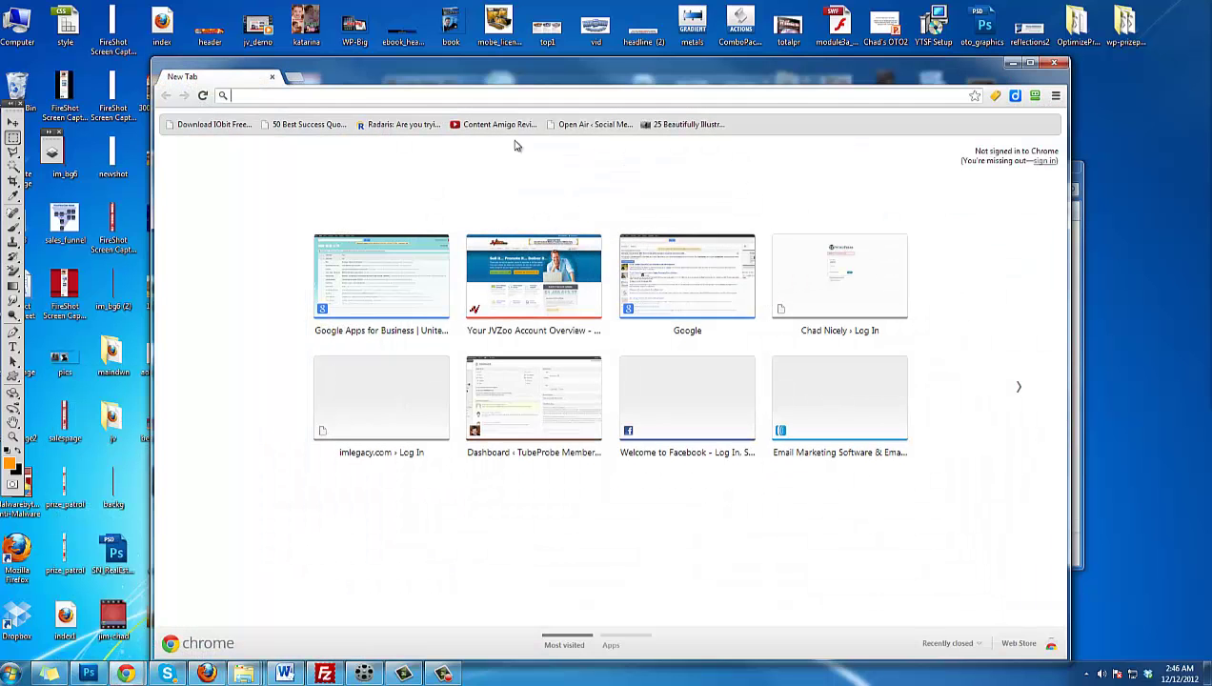
pyautogui.write('depositphotos.')
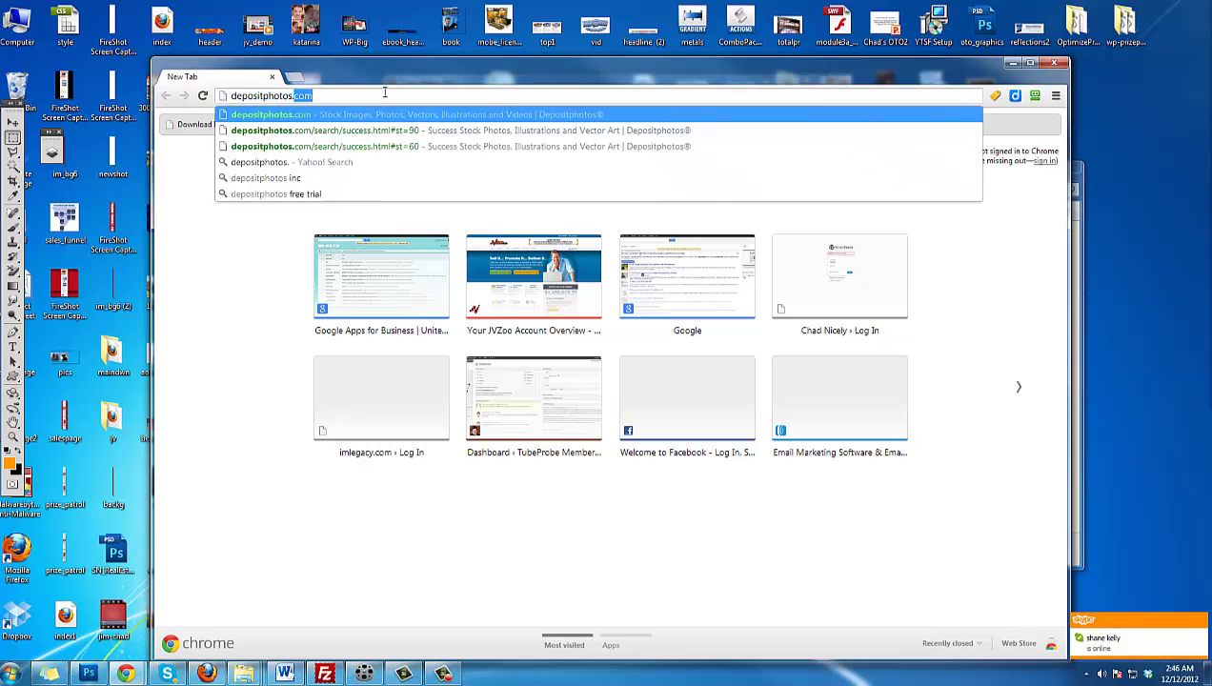
pyautogui.press('Return')
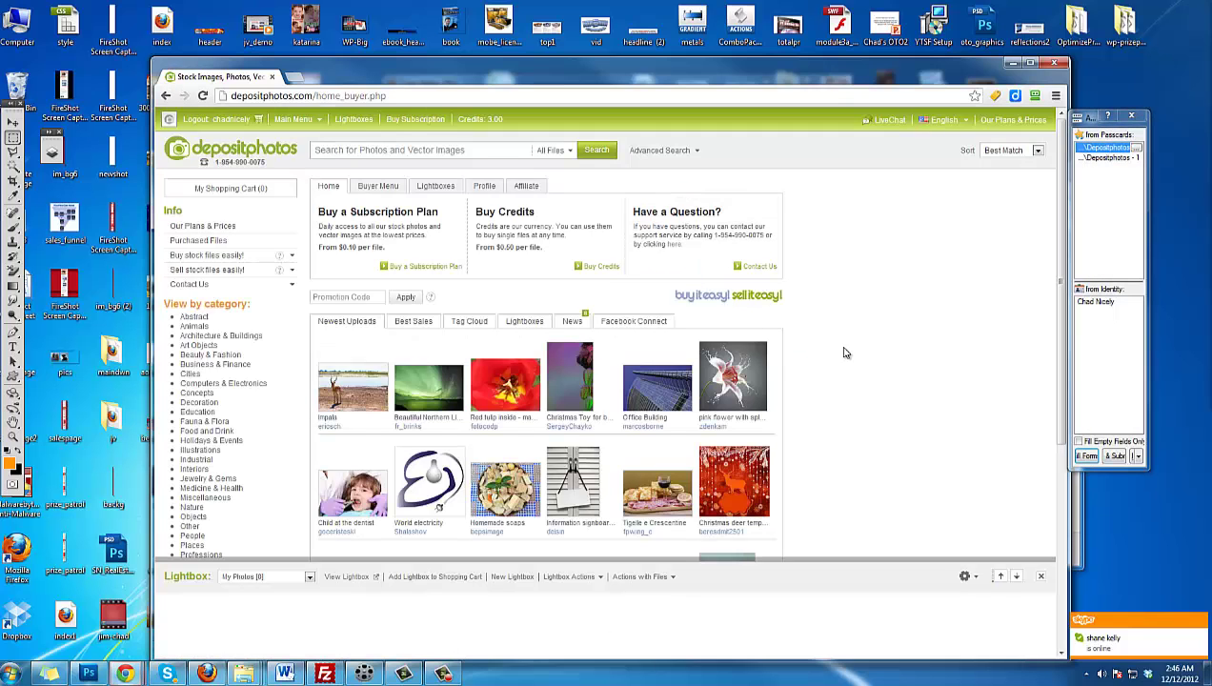
pyautogui.moveTo(852, 76); pyautogui.dragTo(818, 48)
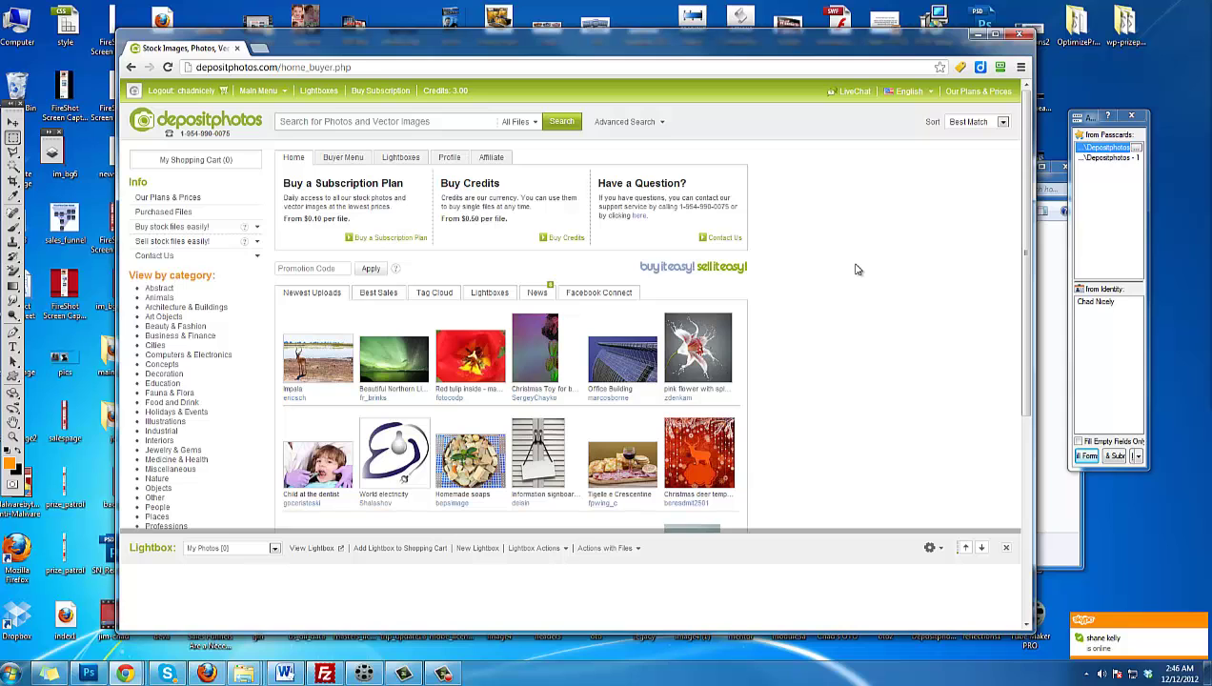
pyautogui.scroll(-3, 1028, 284)
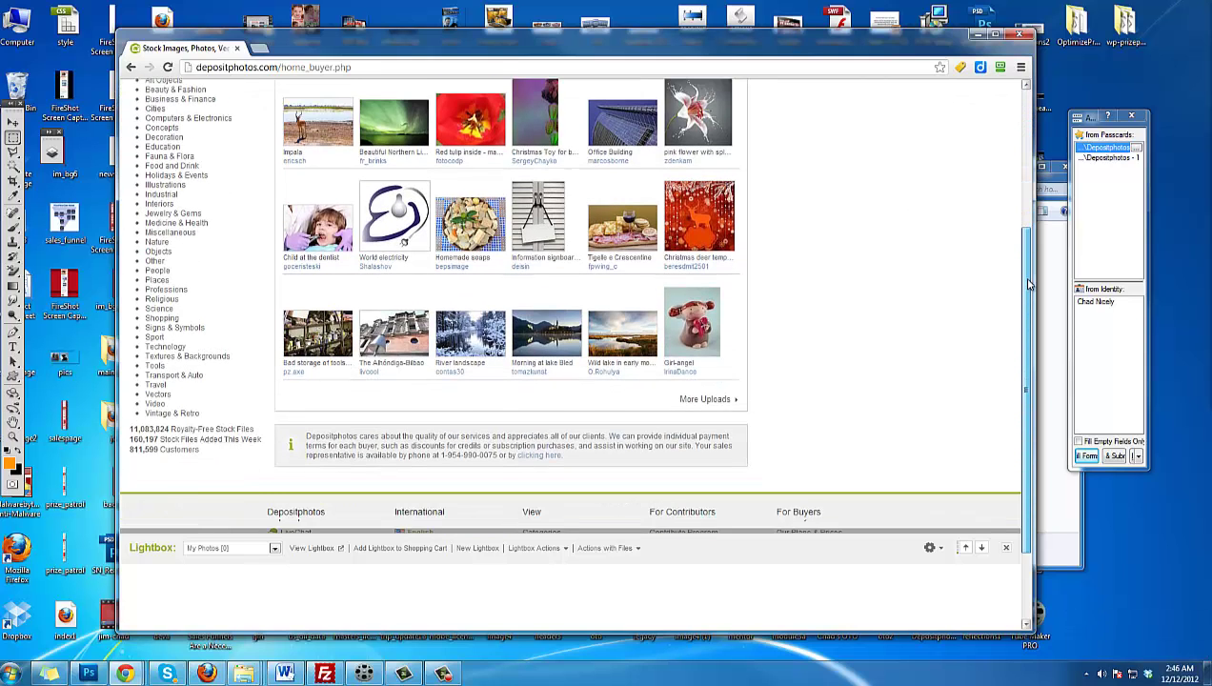
pyautogui.scroll(2, 1012, 219)
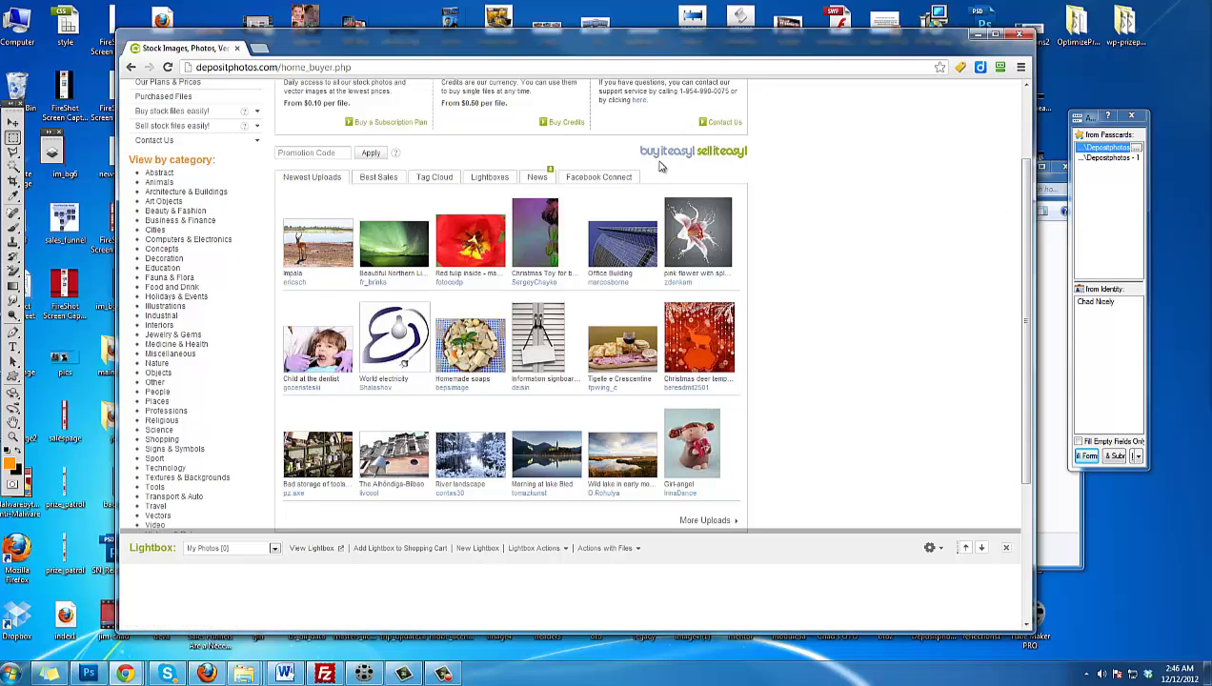
pyautogui.moveTo(638, 262)
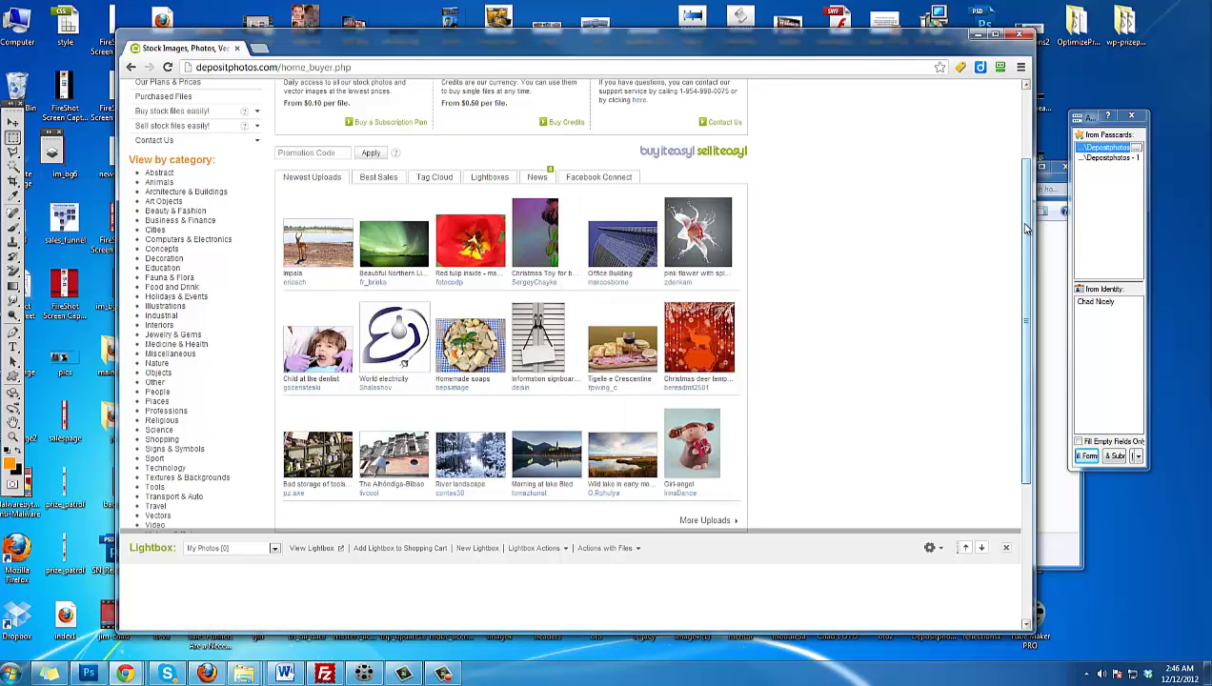
pyautogui.scroll(2, 1027, 229)
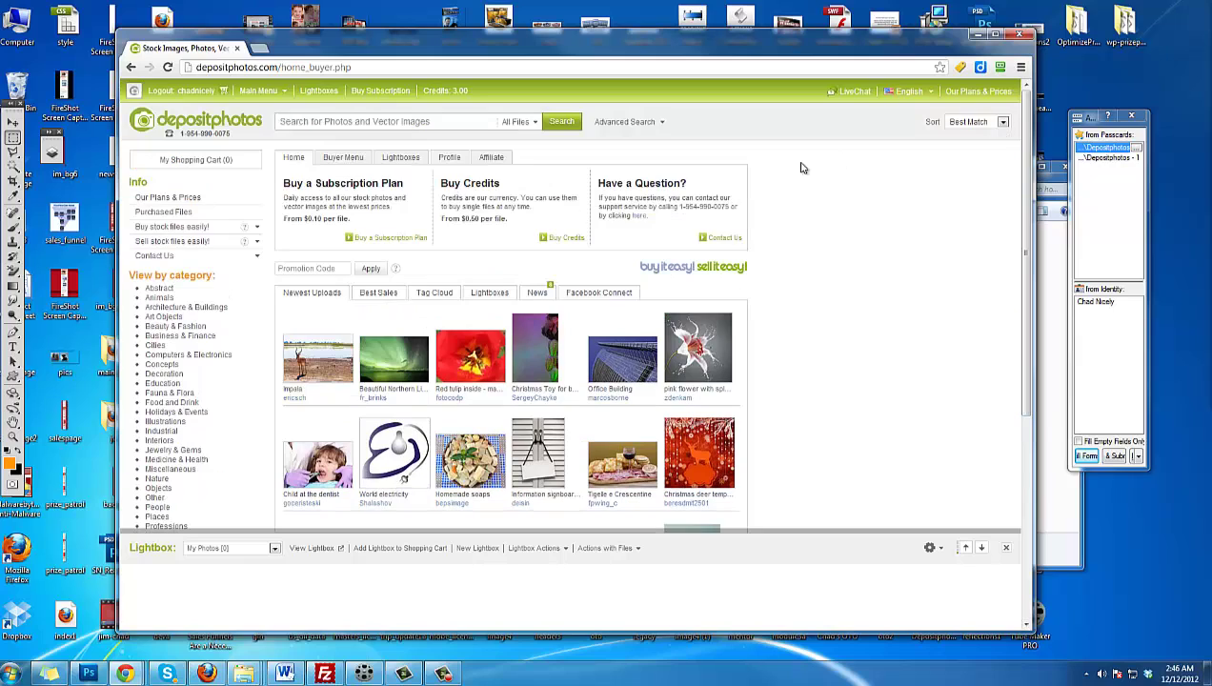
# Search Depositphotos for 'homes' and open the New house photo's details
pyautogui.click(435, 122)
pyautogui.write('homes')
pyautogui.click(561, 121)
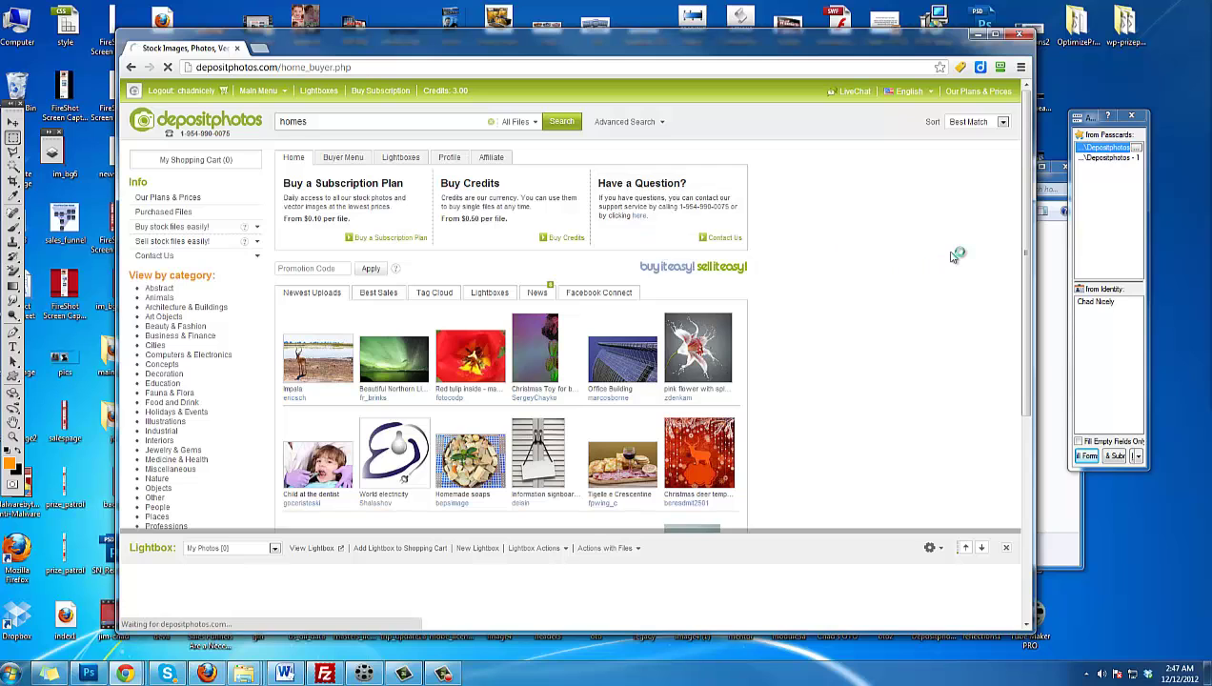
pyautogui.moveTo(808, 237)
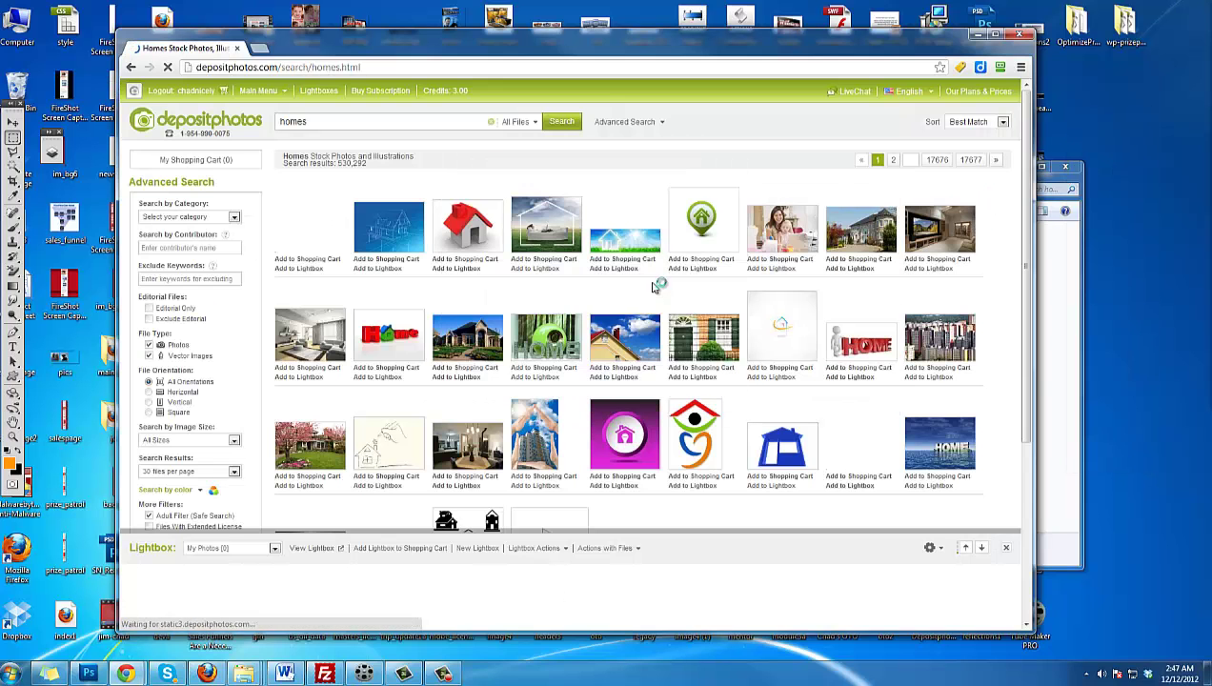
pyautogui.moveTo(1028, 153); pyautogui.dragTo(1029, 270)
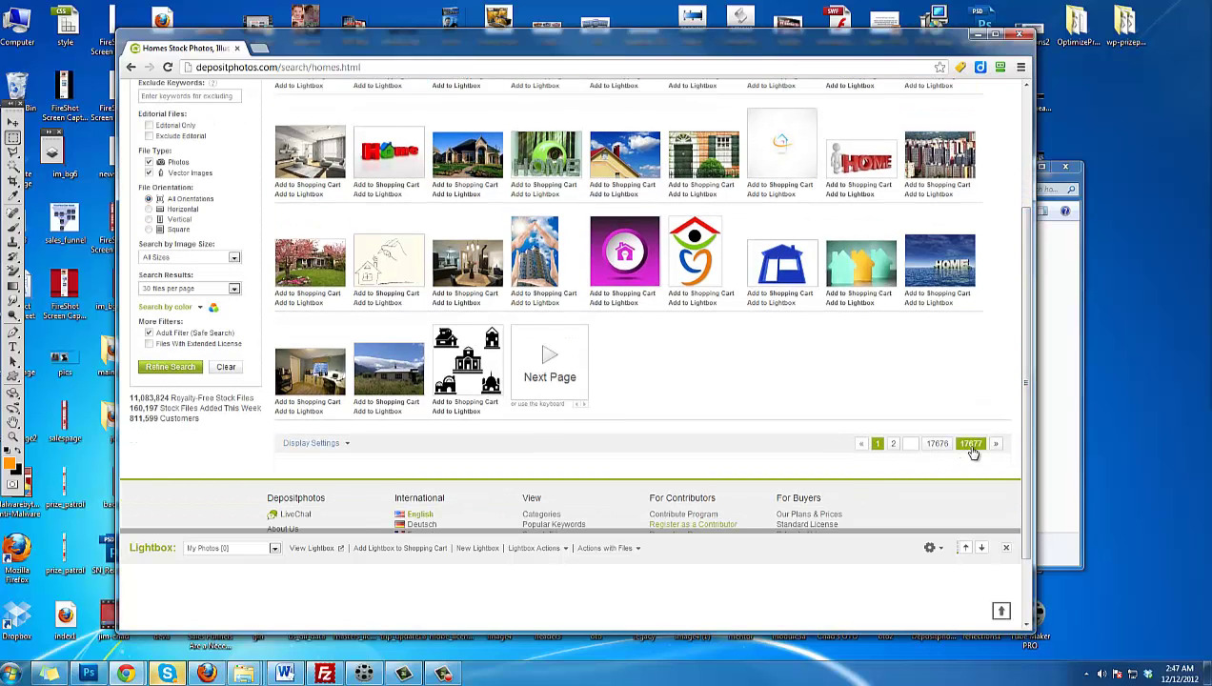
pyautogui.moveTo(1028, 391); pyautogui.dragTo(1030, 317)
pyautogui.moveTo(343, 189)
pyautogui.click(302, 175)
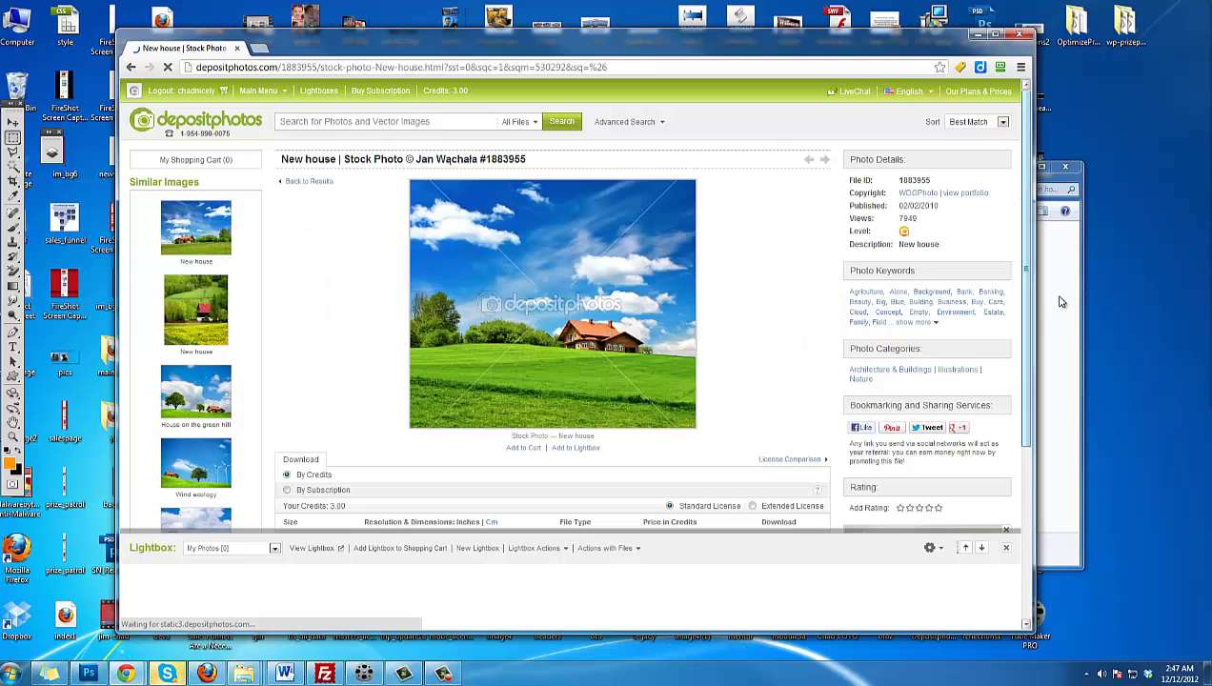
# Close the coupon bar, minimize the browser, and close the Explorer homes folder window
pyautogui.scroll(-2, 1021, 372)
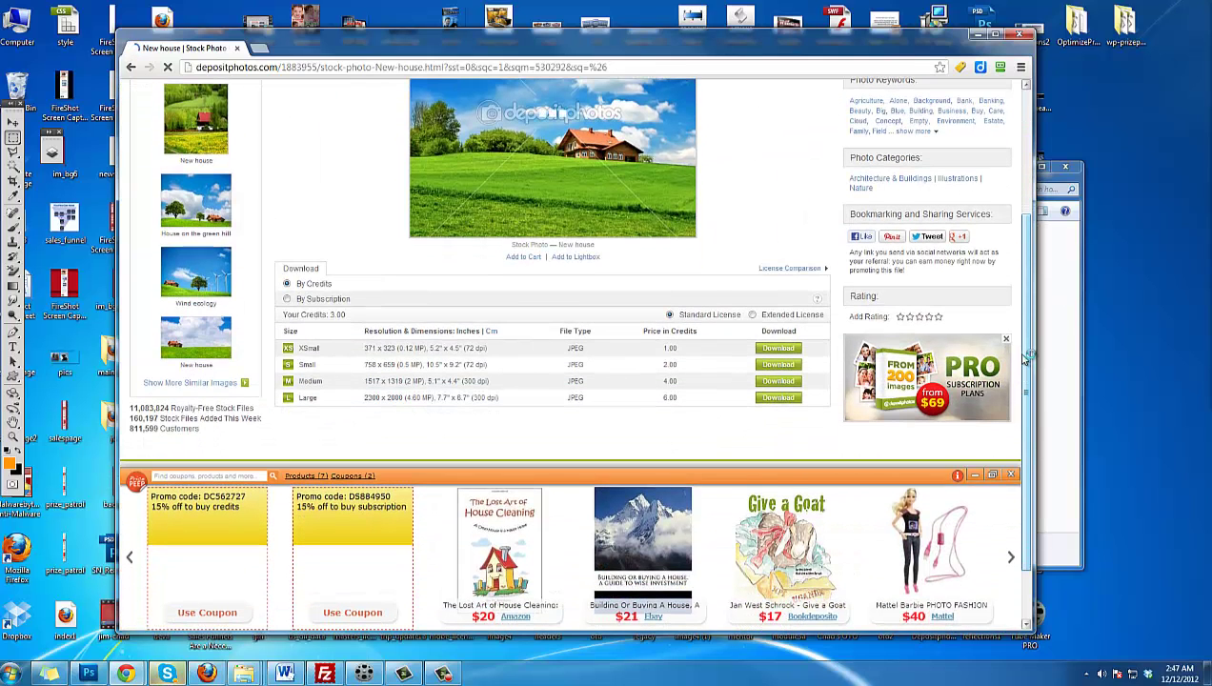
pyautogui.click(1009, 475)
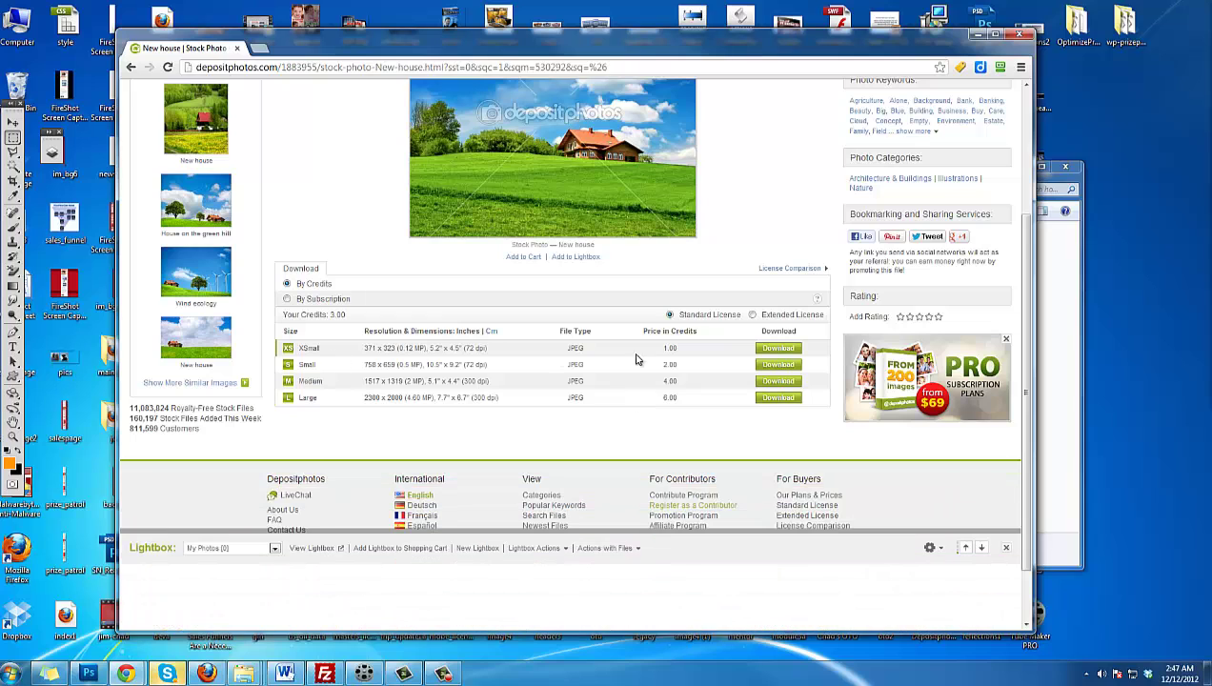
pyautogui.scroll(1, 1004, 186)
pyautogui.scroll(2, 1005, 185)
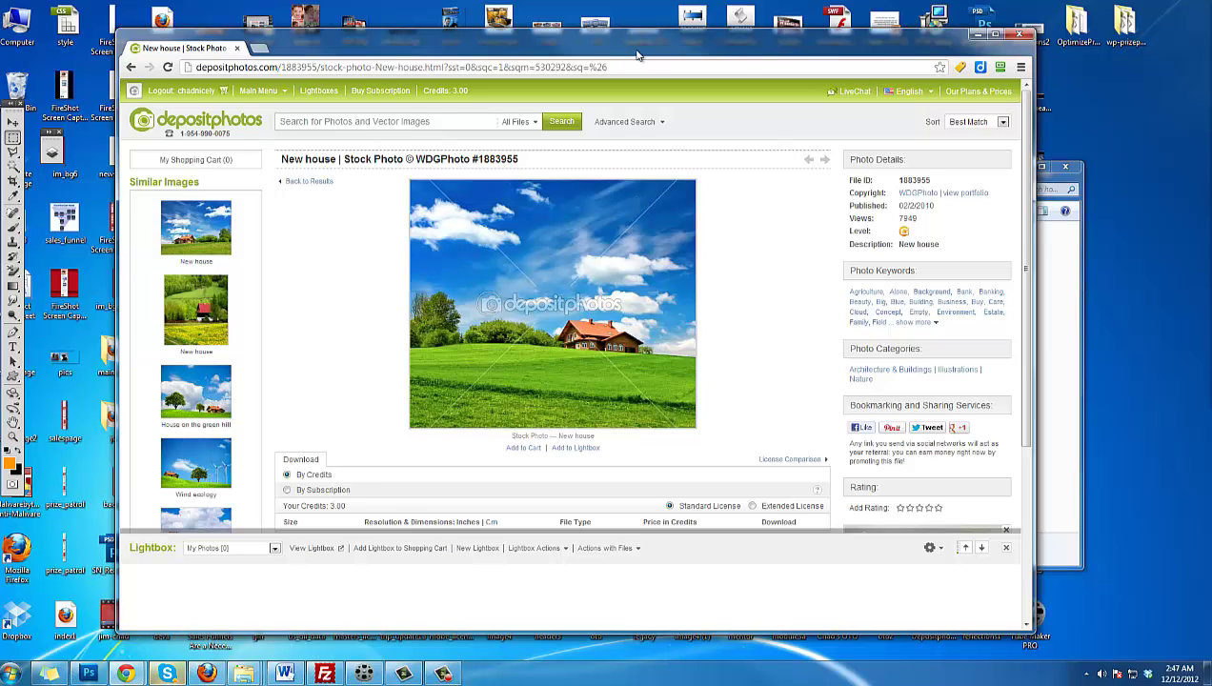
pyautogui.click(976, 35)
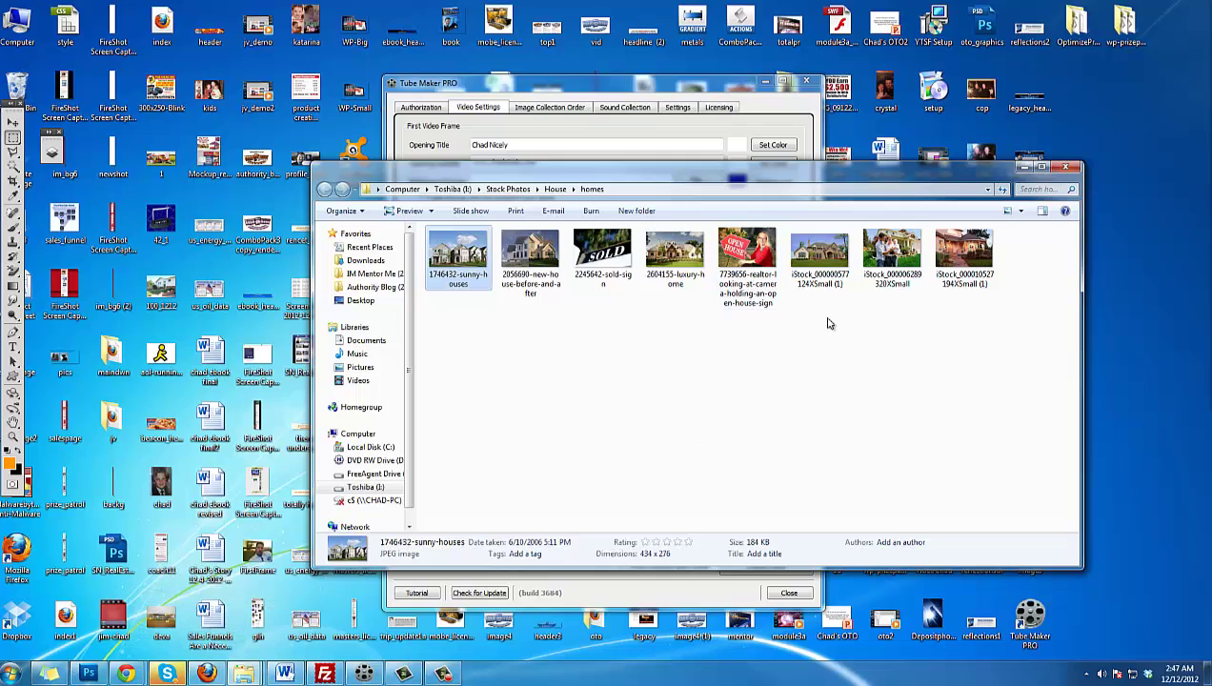
pyautogui.moveTo(763, 177)
pyautogui.mouseDown()
pyautogui.moveTo(979, 182)
pyautogui.moveTo(778, 196)
pyautogui.mouseUp()
pyautogui.click(1083, 186)
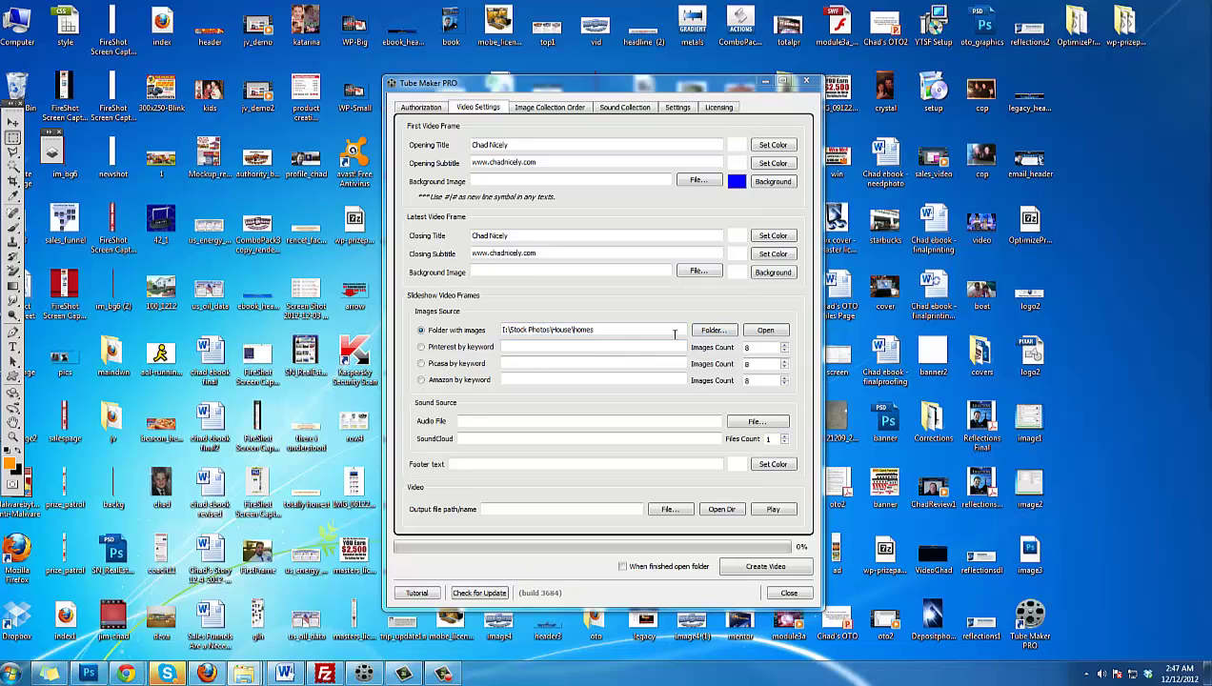
pyautogui.click(523, 346)
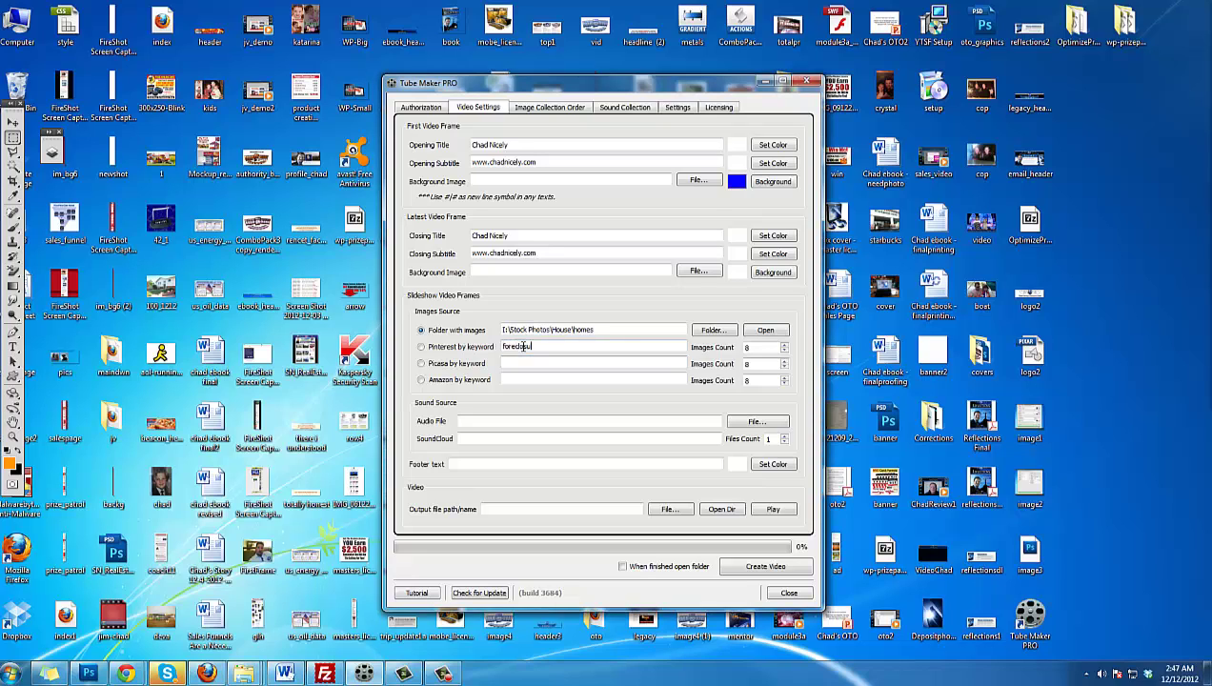
pyautogui.press('Tab')
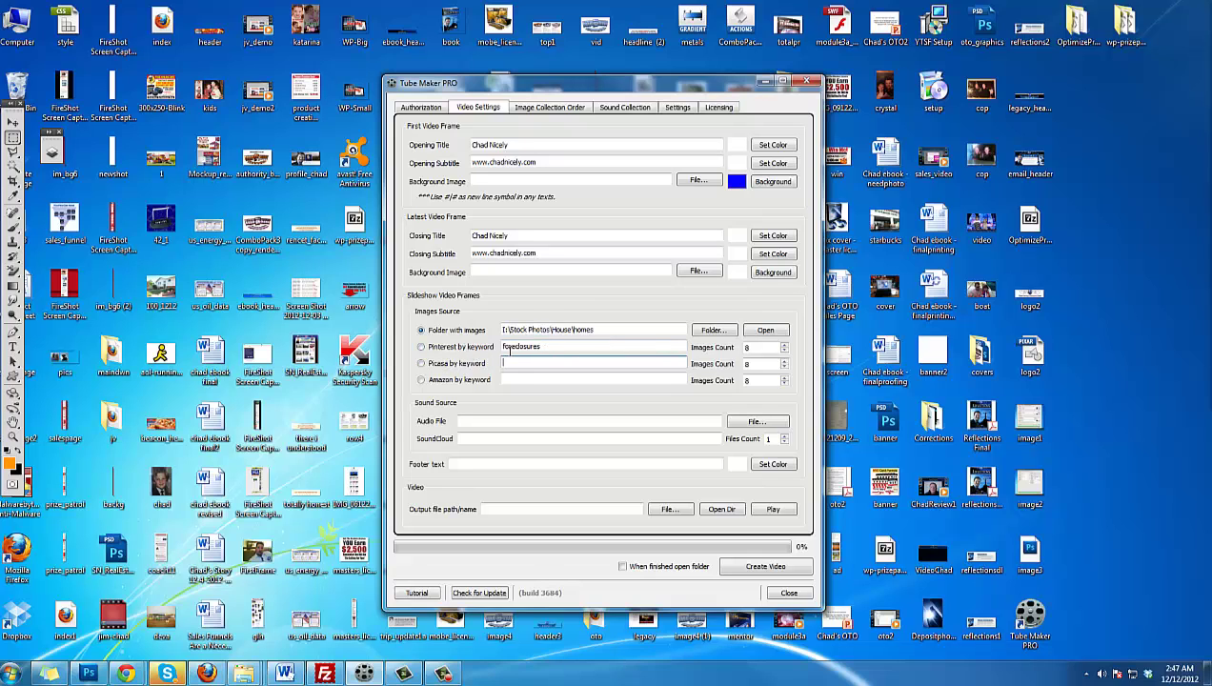
pyautogui.doubleClick(555, 349)
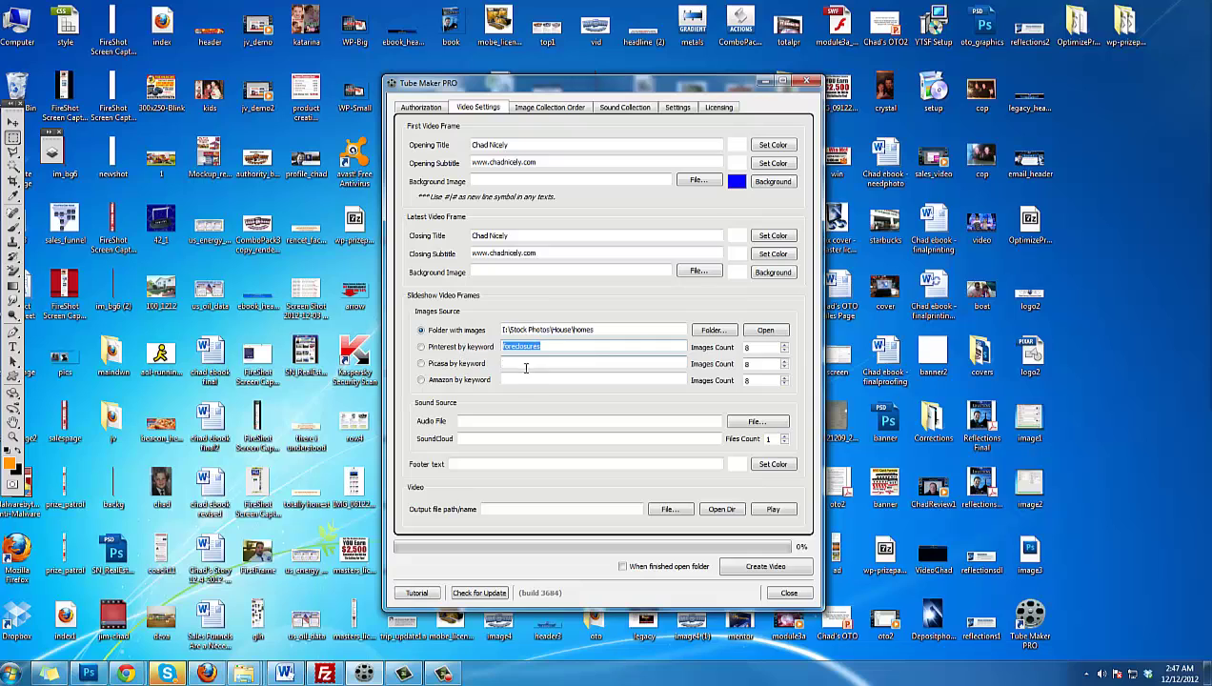
pyautogui.click(509, 373)
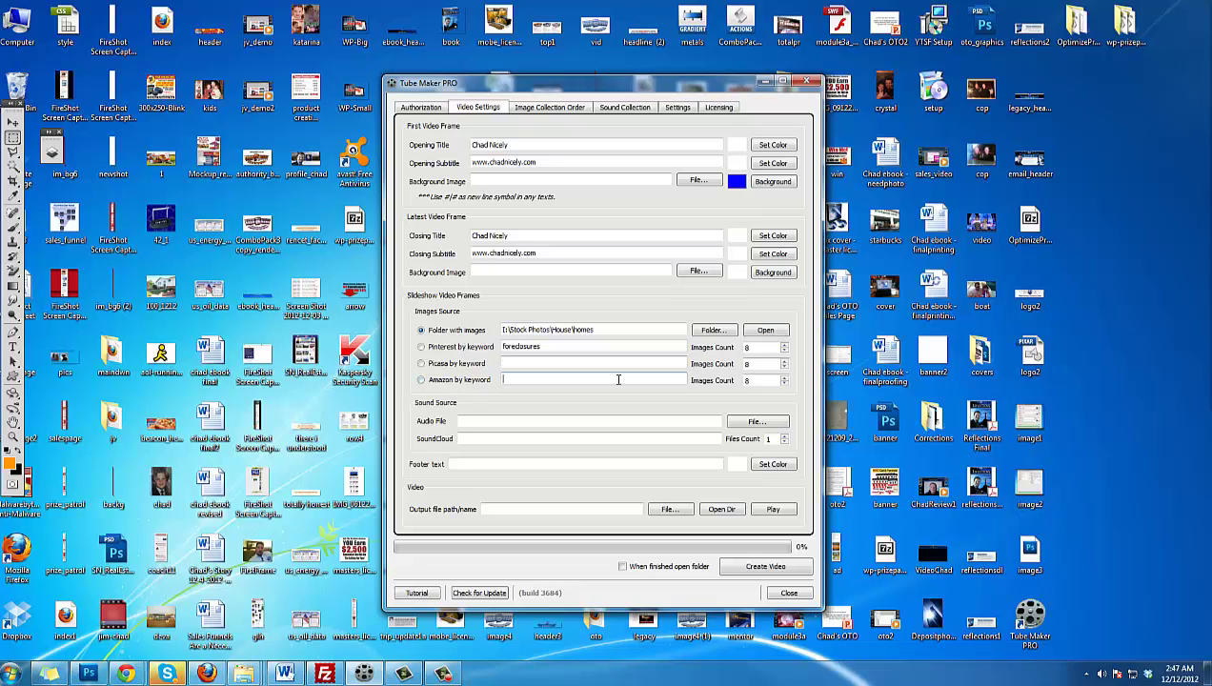
pyautogui.doubleClick(551, 347)
pyautogui.press('Delete')
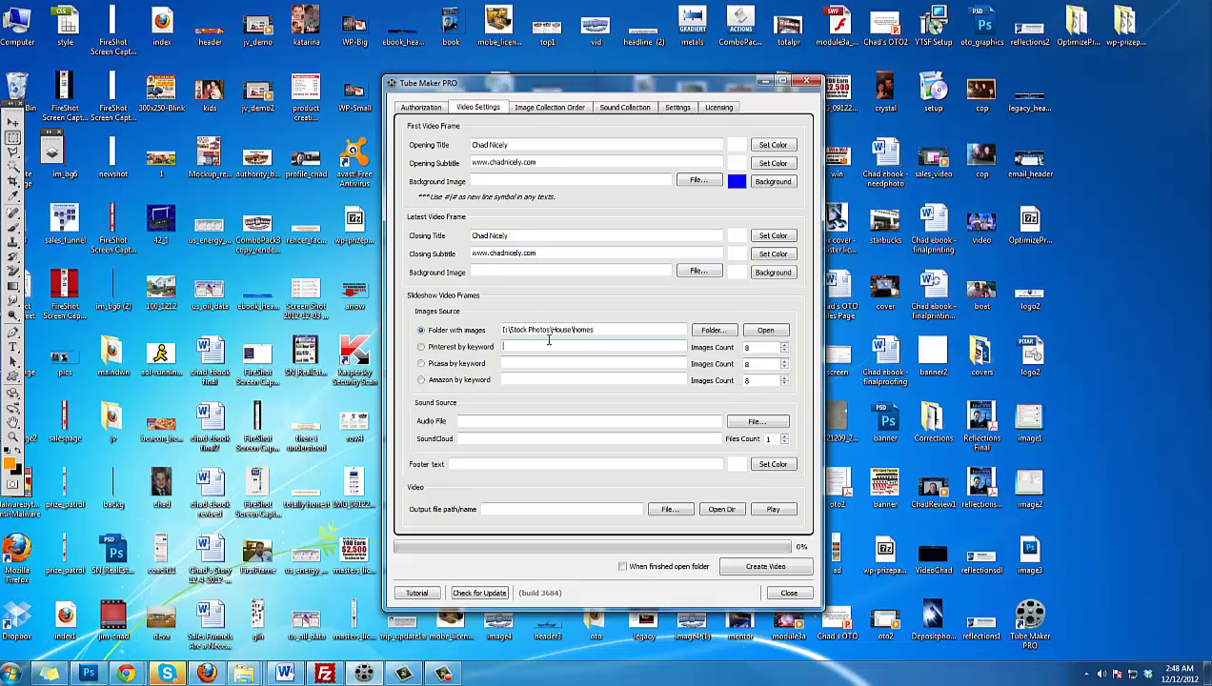
pyautogui.click(495, 421)
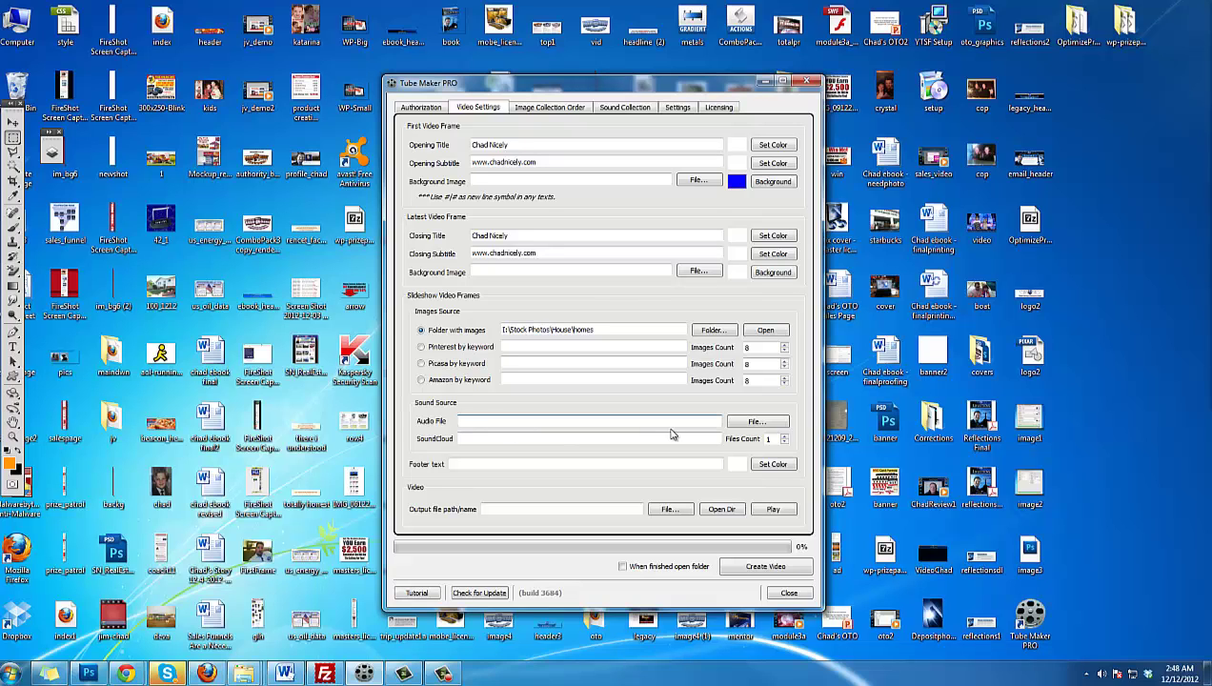
# Preview and pause the Latin Kiss 44k track from the audio chooser, then bring the browser forward
pyautogui.click(758, 421)
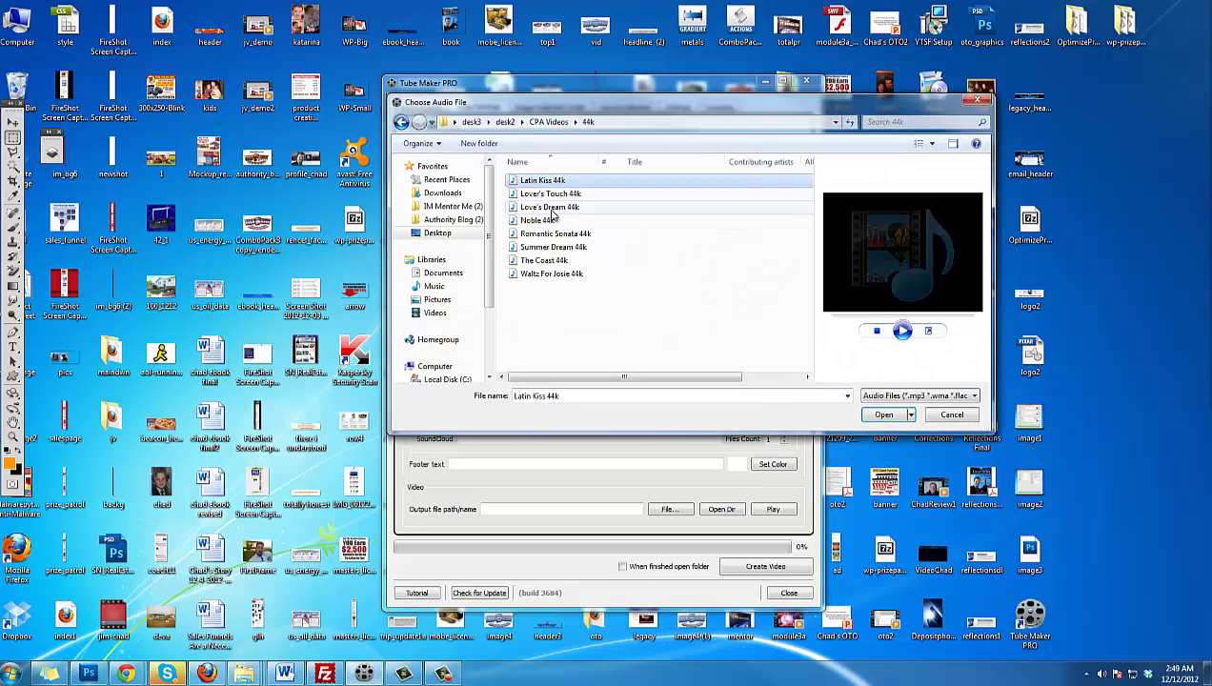
pyautogui.rightClick(551, 183)
pyautogui.click(577, 207)
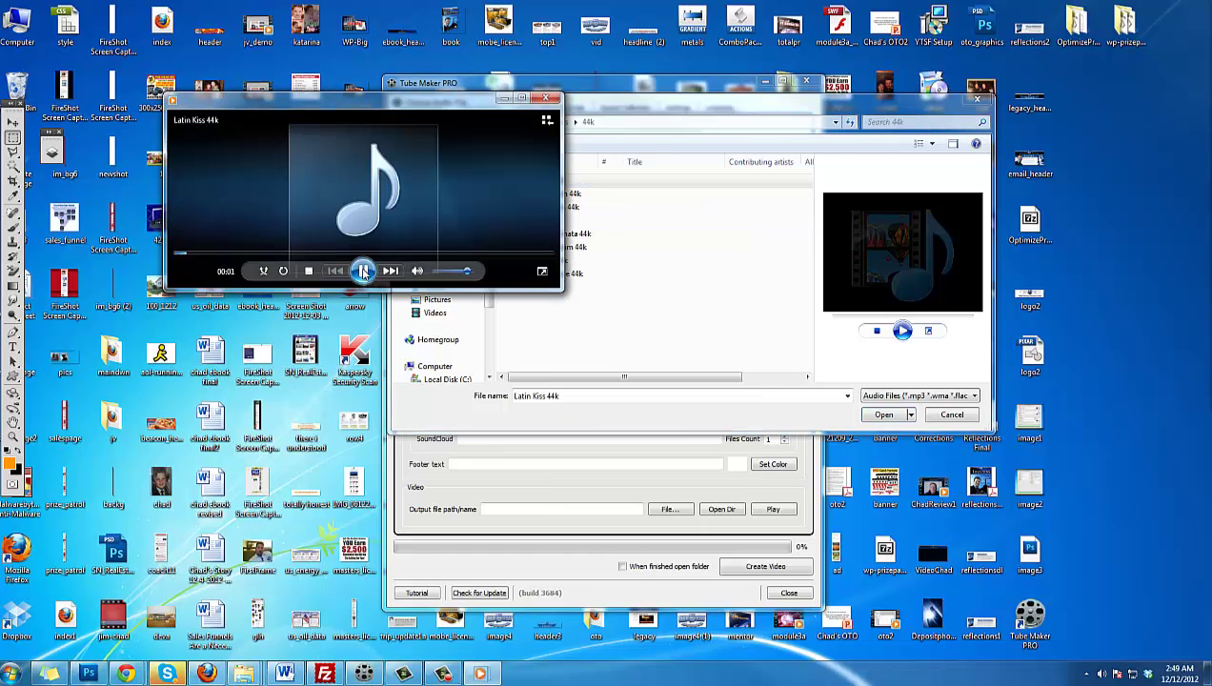
pyautogui.click(363, 271)
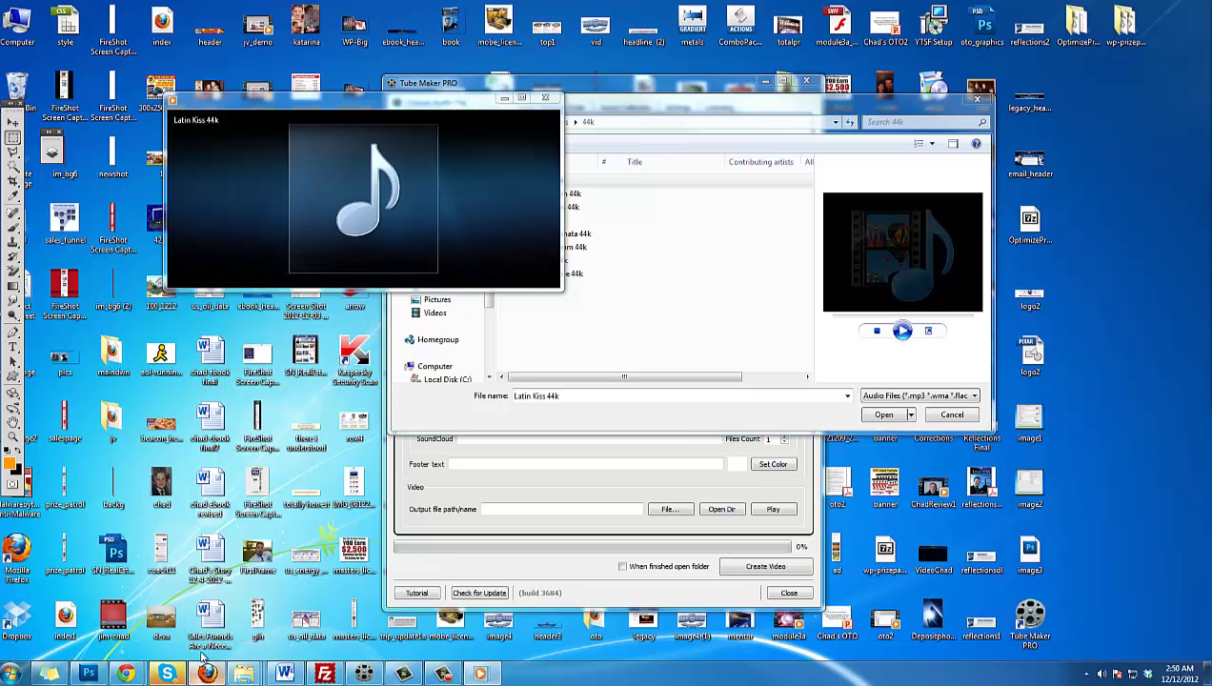
pyautogui.moveTo(136, 674)
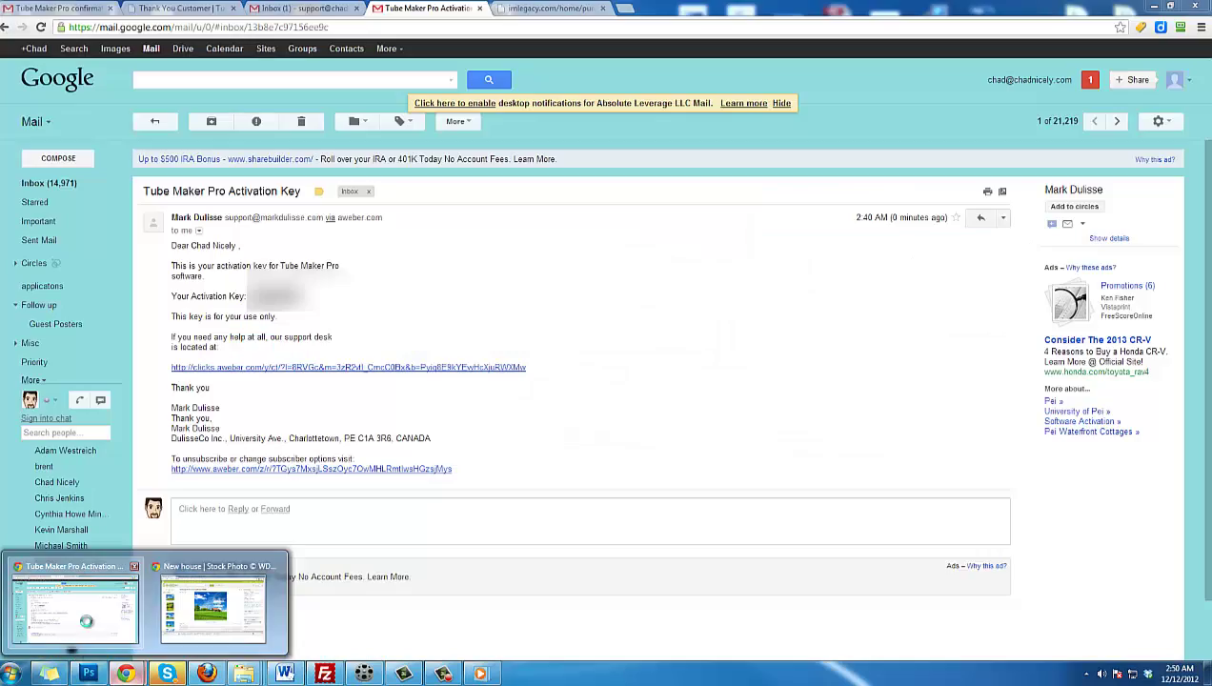
pyautogui.click(74, 602)
# Go to audiojungle.net and scroll through its royalty-free music home page
pyautogui.click(420, 25)
pyautogui.write('audio')
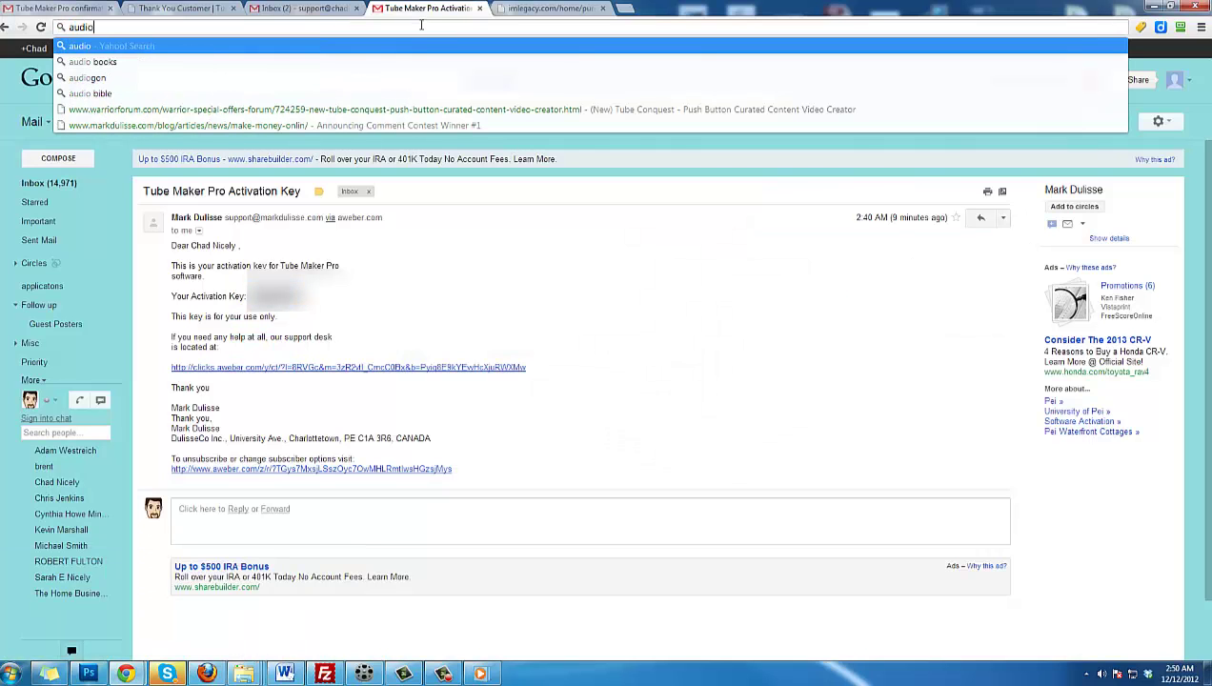
pyautogui.write('jungle.')
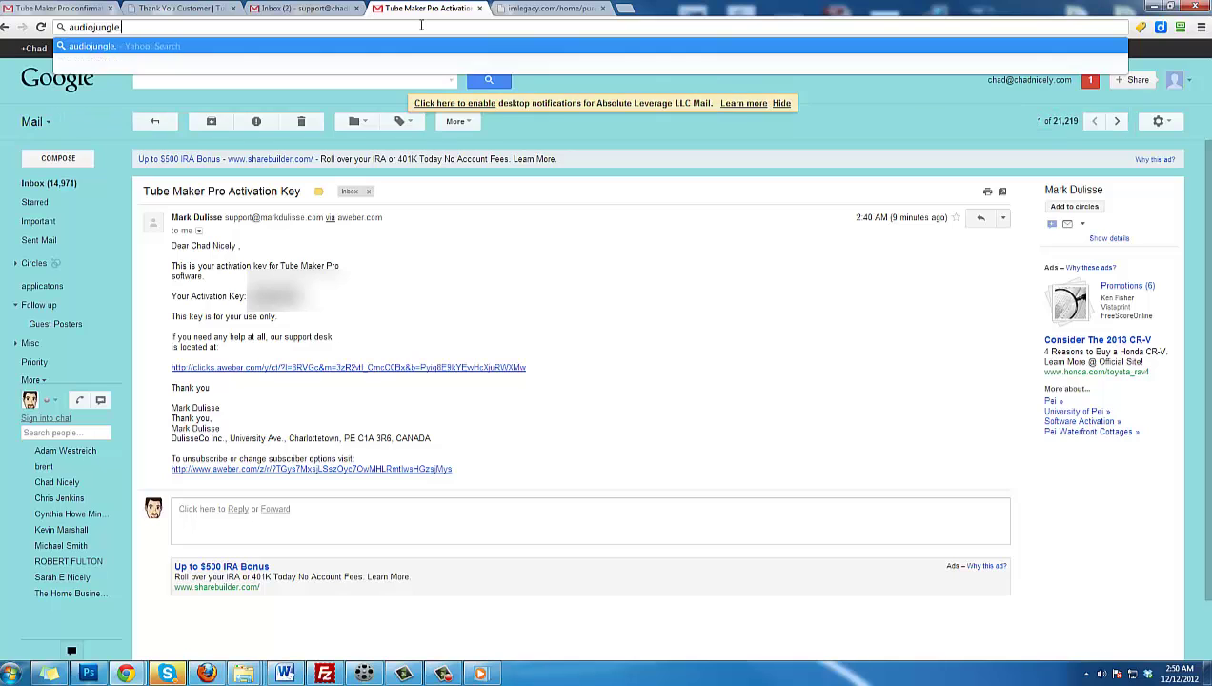
pyautogui.press('Return')
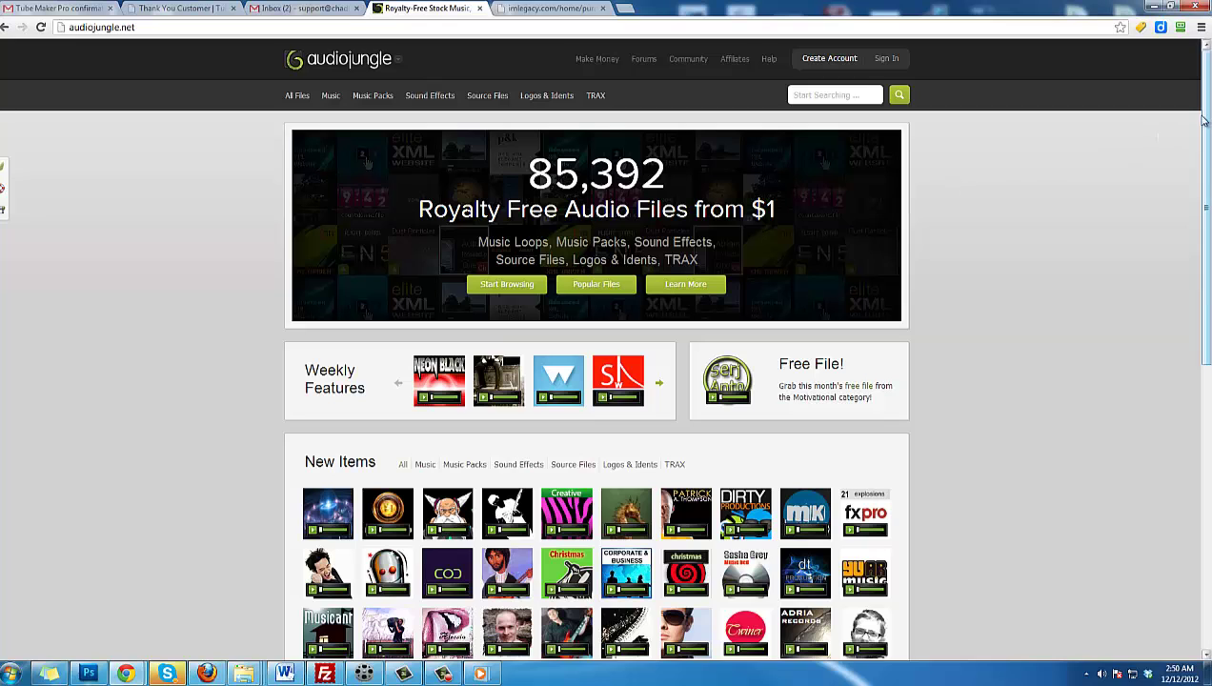
pyautogui.scroll(-5, 1208, 114)
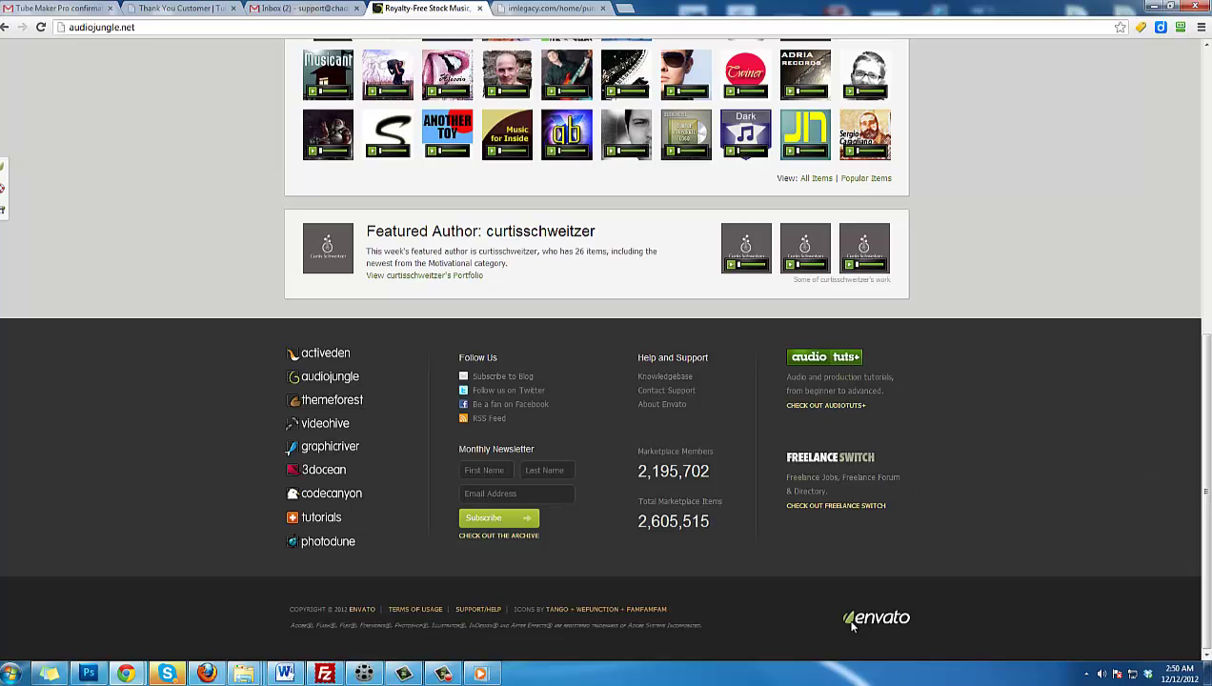
pyautogui.moveTo(1202, 486); pyautogui.dragTo(1158, 160)
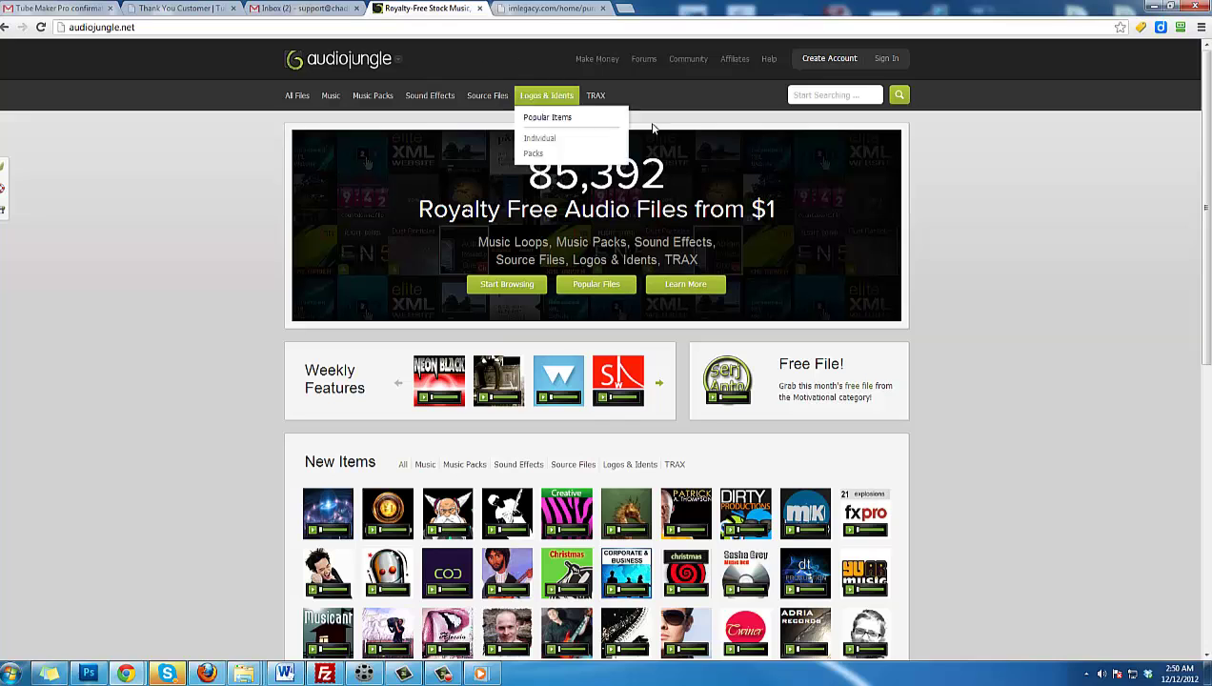
# Back in Tube Maker PRO, replay Latin Kiss 44k and select it as the video's audio file
pyautogui.click(1150, 5)
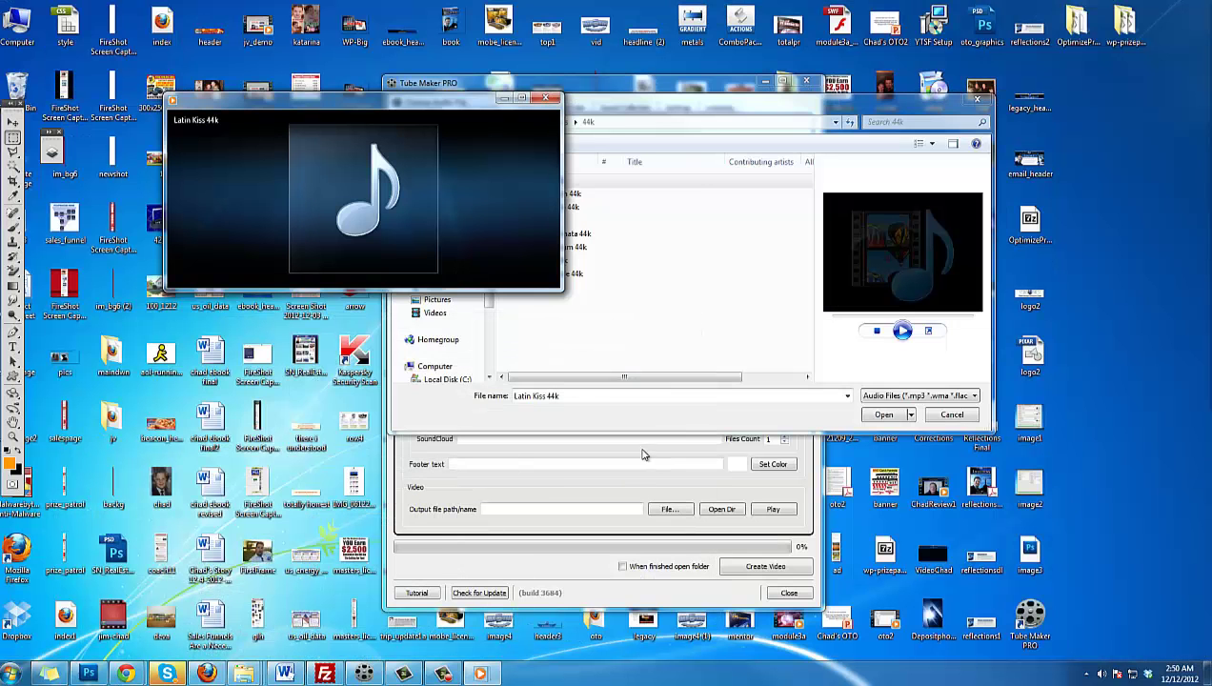
pyautogui.moveTo(465, 127); pyautogui.dragTo(475, 202)
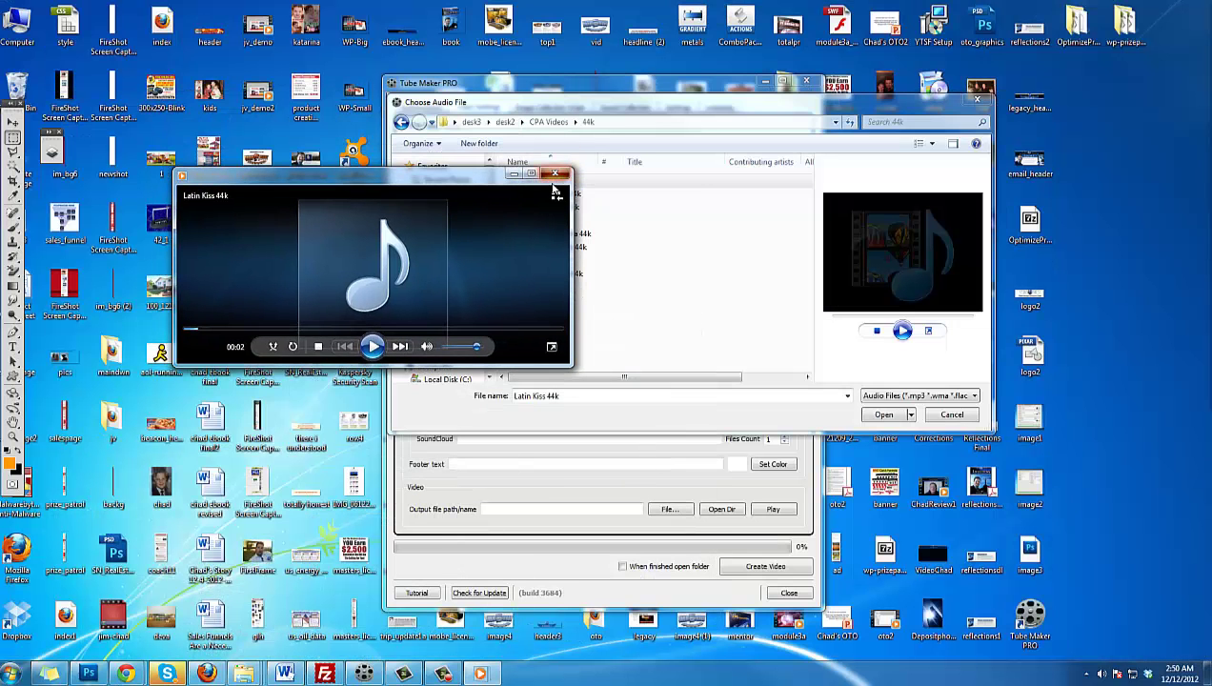
pyautogui.click(552, 175)
pyautogui.rightClick(541, 181)
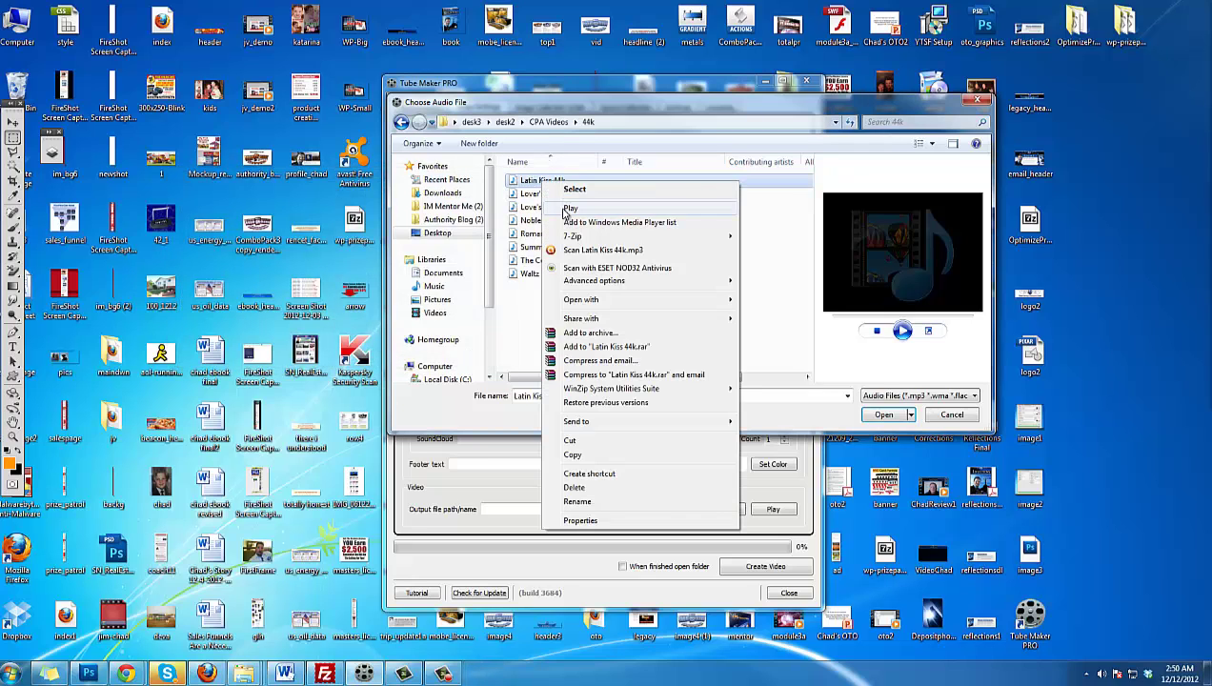
pyautogui.click(569, 207)
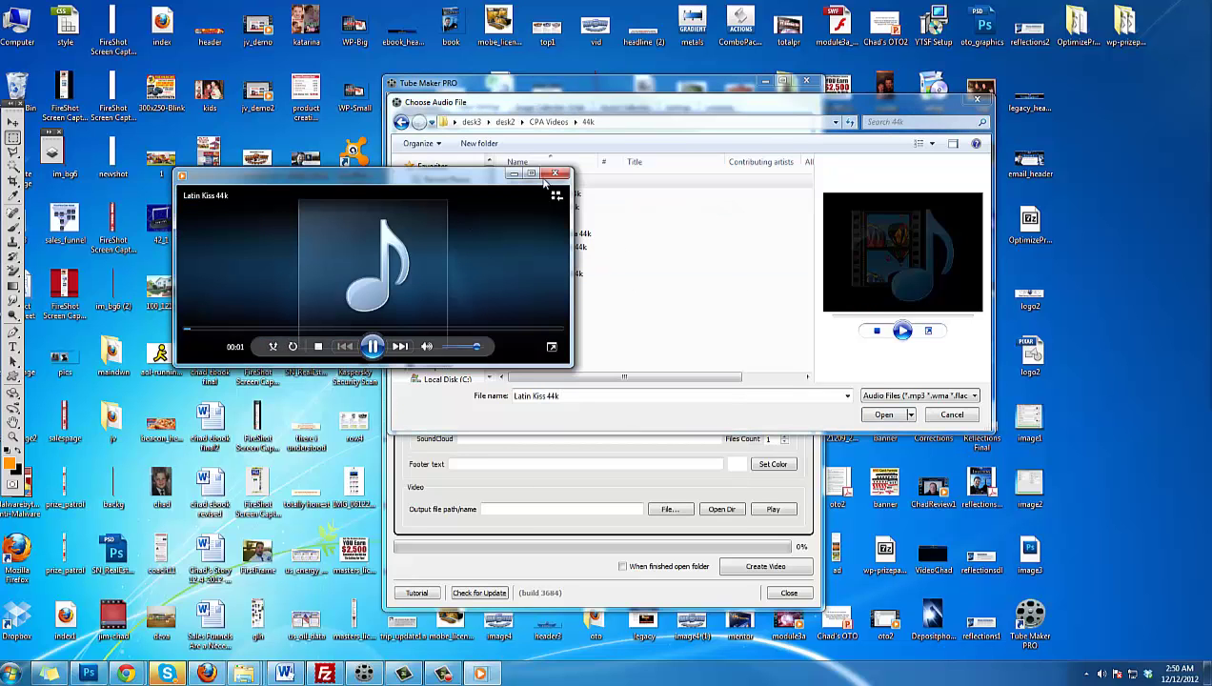
pyautogui.click(559, 174)
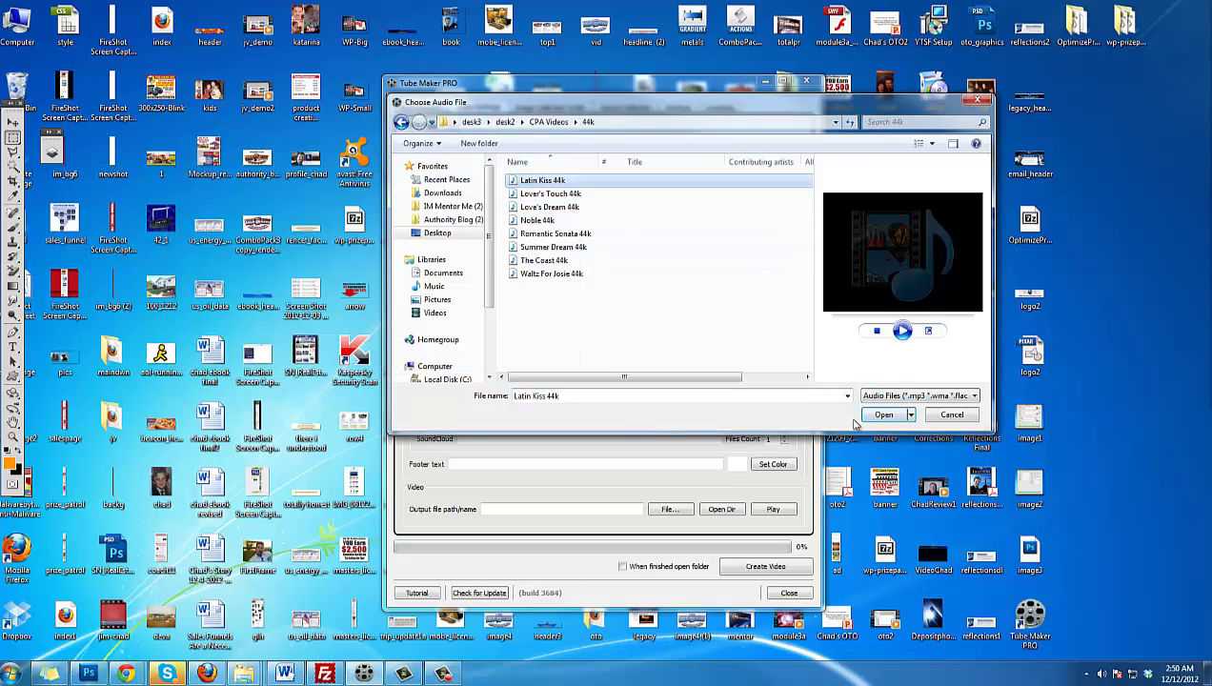
pyautogui.click(882, 414)
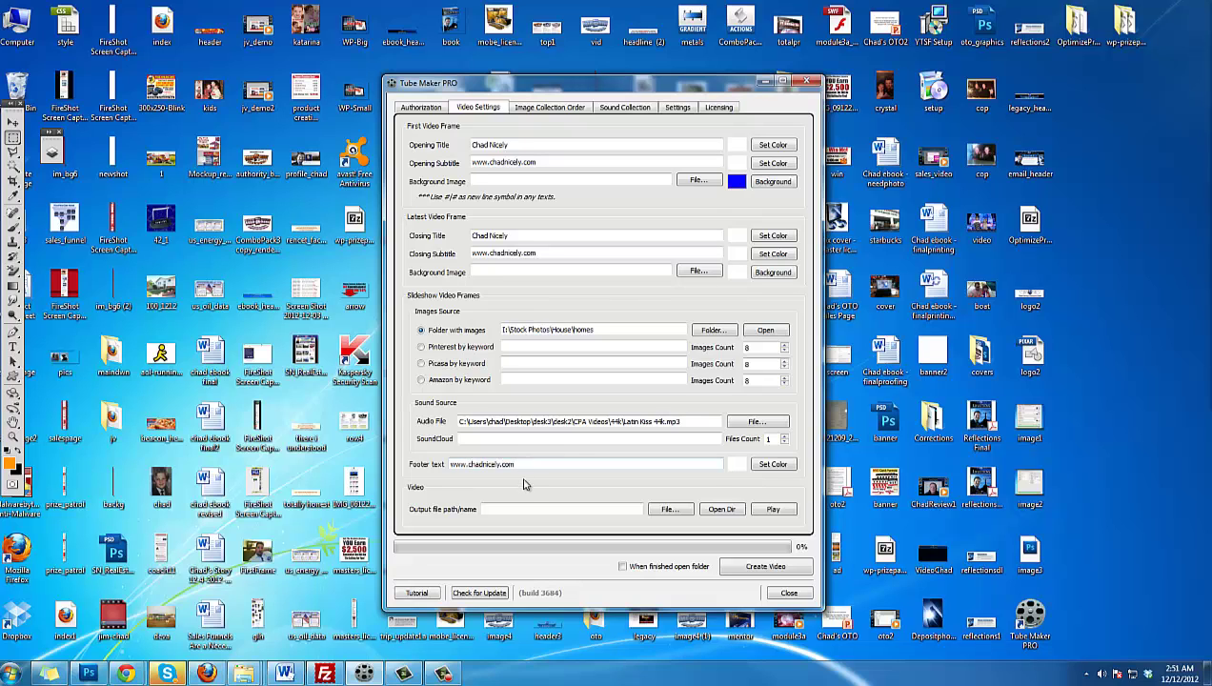
# Keep the footer colour unchanged and set the output to homesforsale.mp4 (MP4) on the Desktop
pyautogui.click(767, 465)
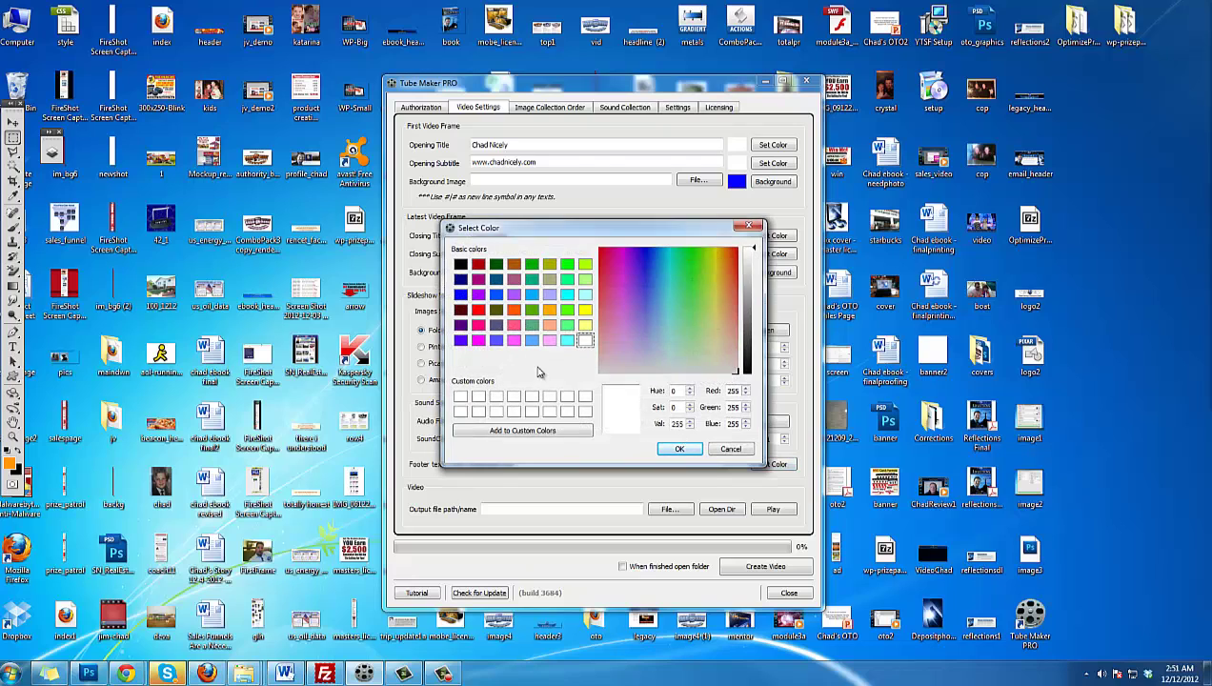
pyautogui.click(727, 449)
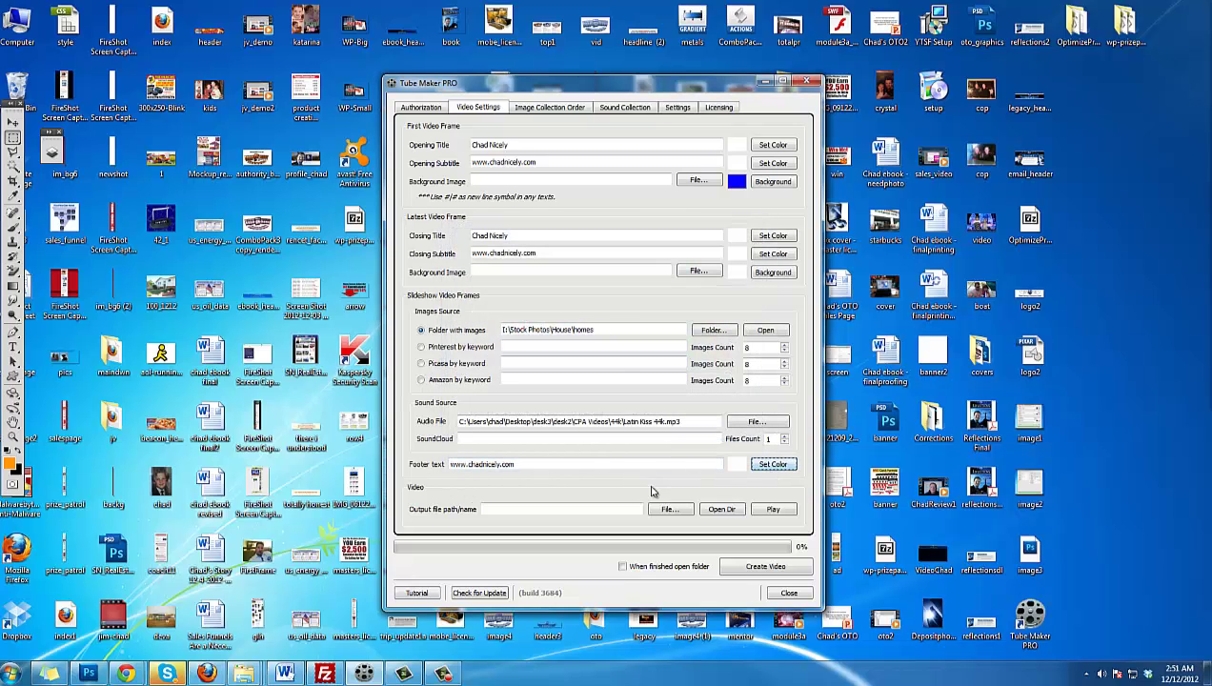
pyautogui.click(671, 510)
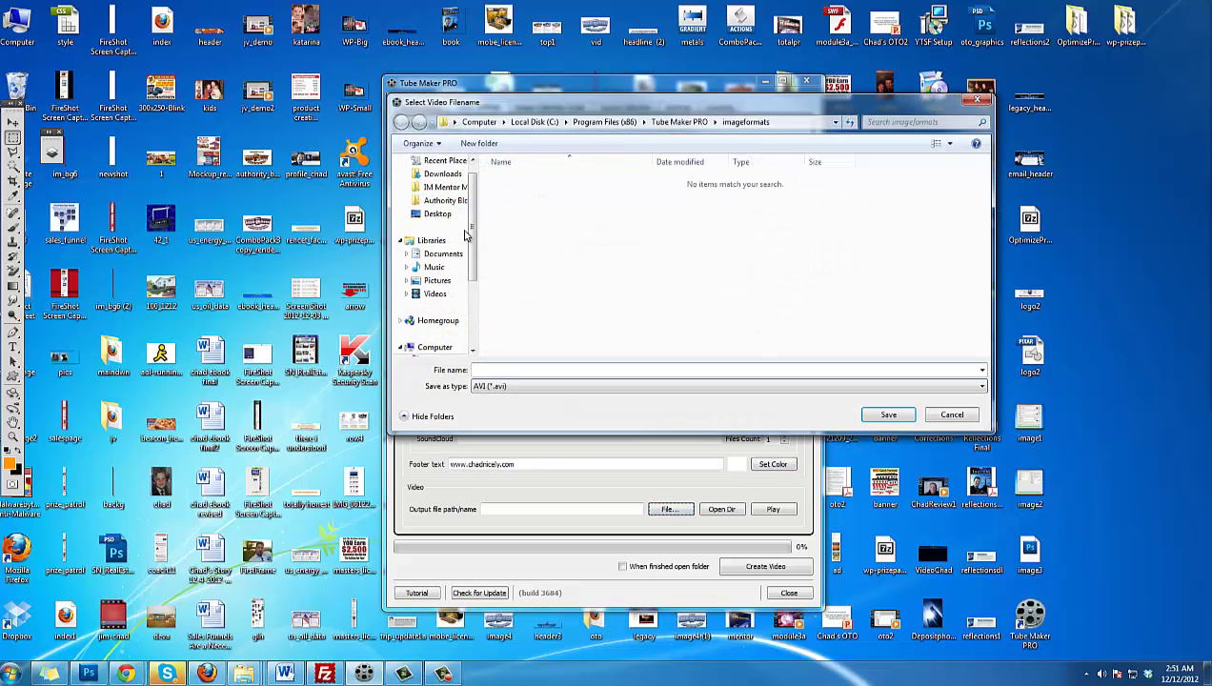
pyautogui.click(438, 216)
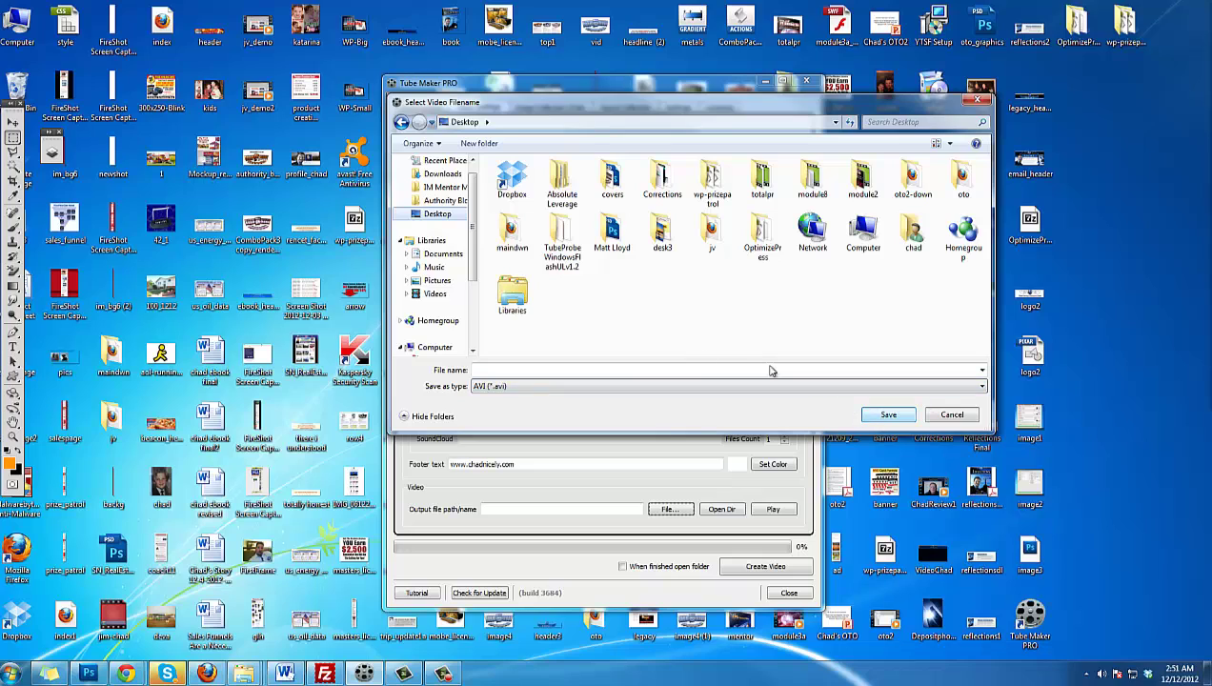
pyautogui.click(699, 370)
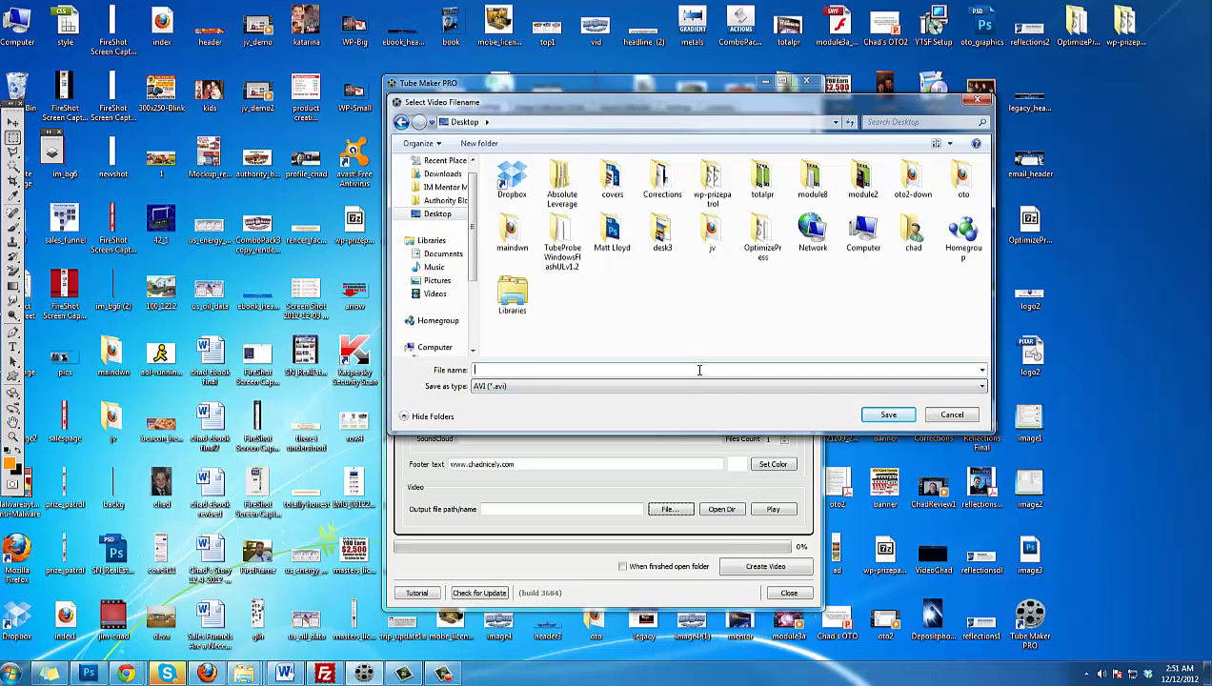
pyautogui.write('homesforsale')
pyautogui.click(890, 419)
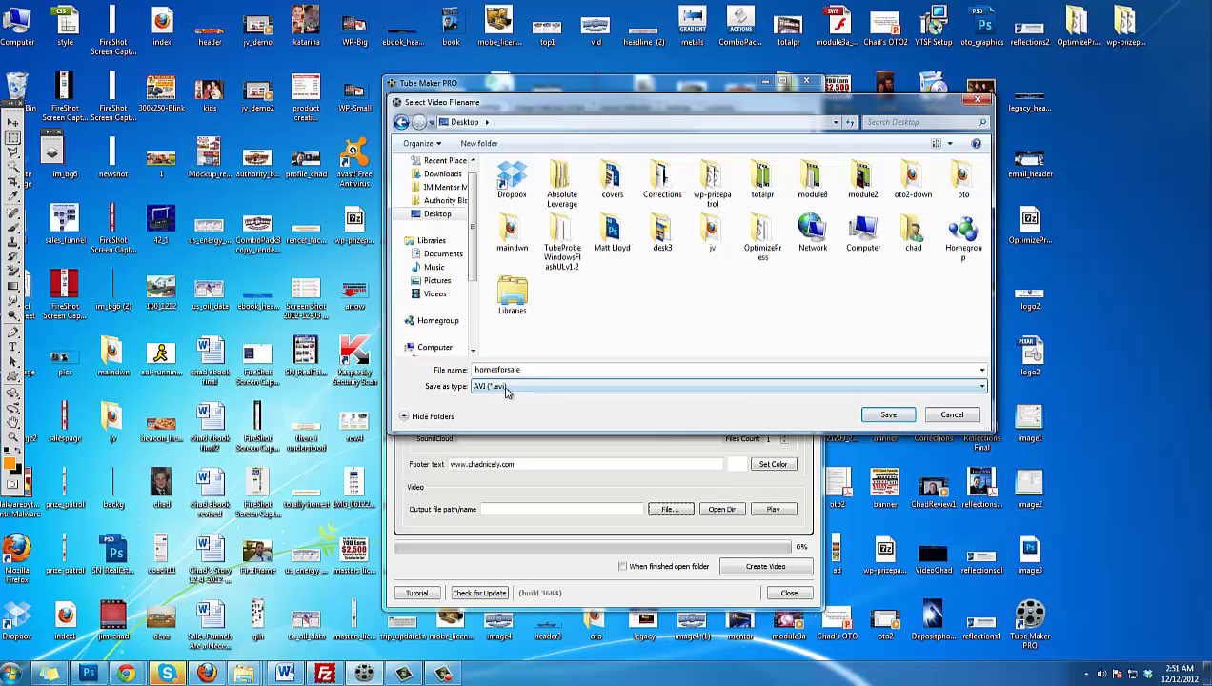
pyautogui.click(979, 386)
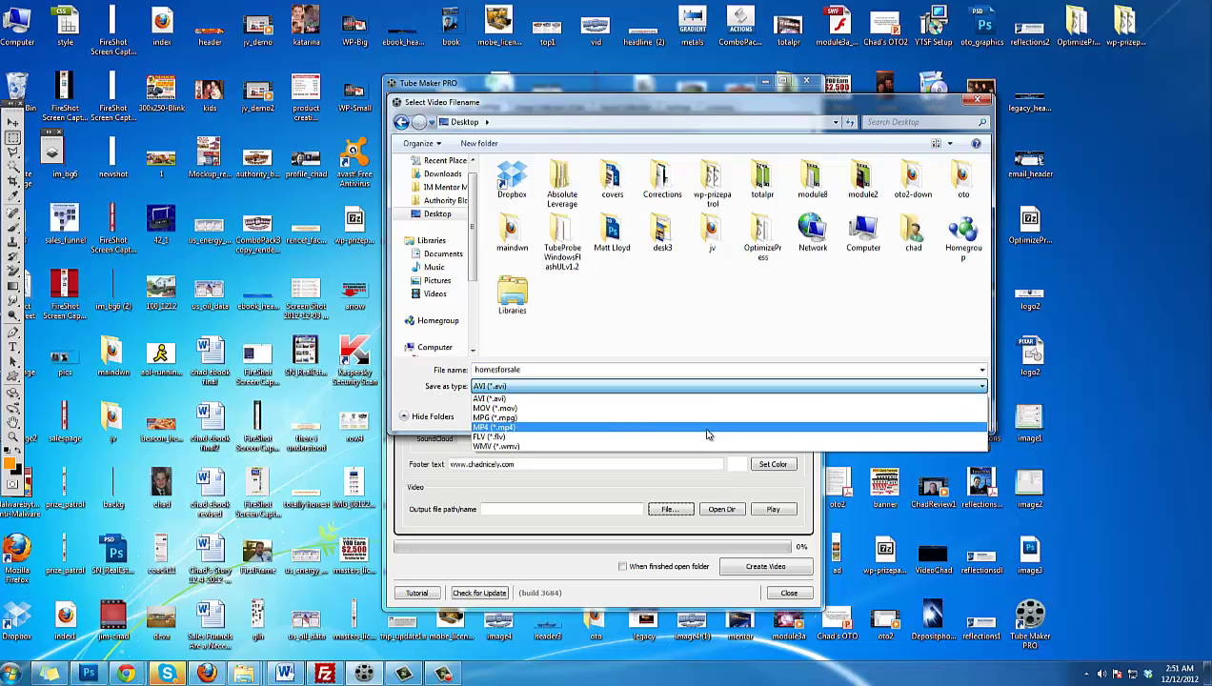
pyautogui.click(707, 426)
pyautogui.click(886, 415)
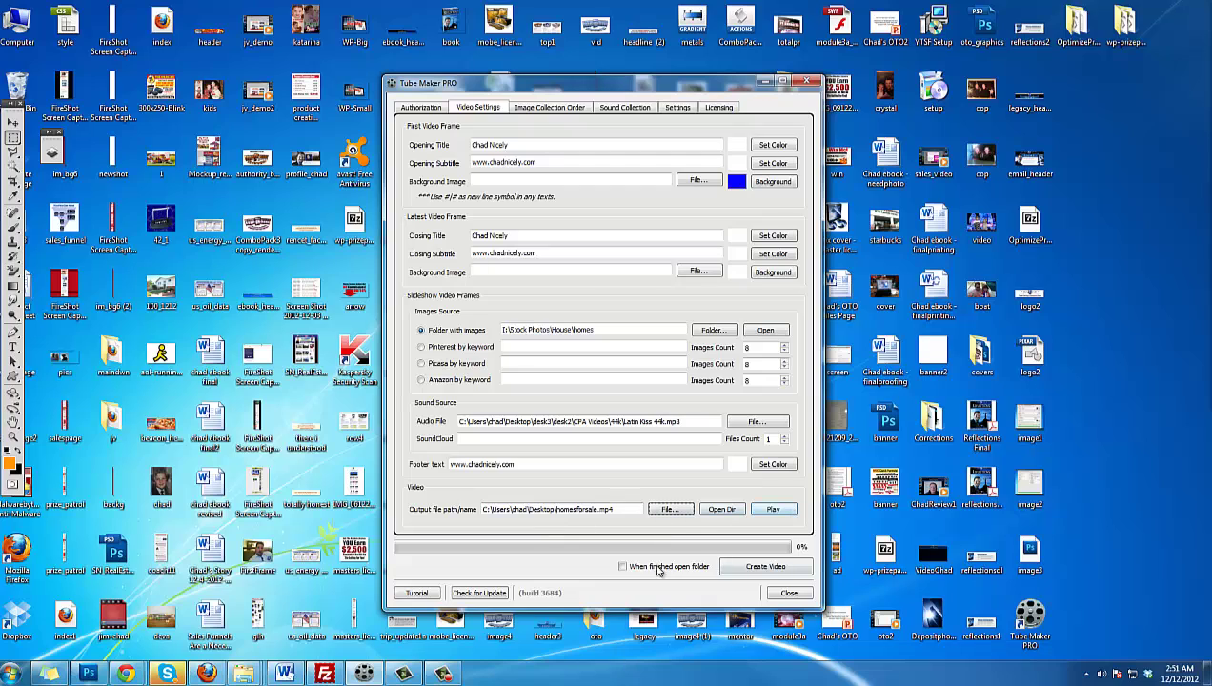
# Render the homesforsale video to 100% and play it from its Desktop icon
pyautogui.click(765, 568)
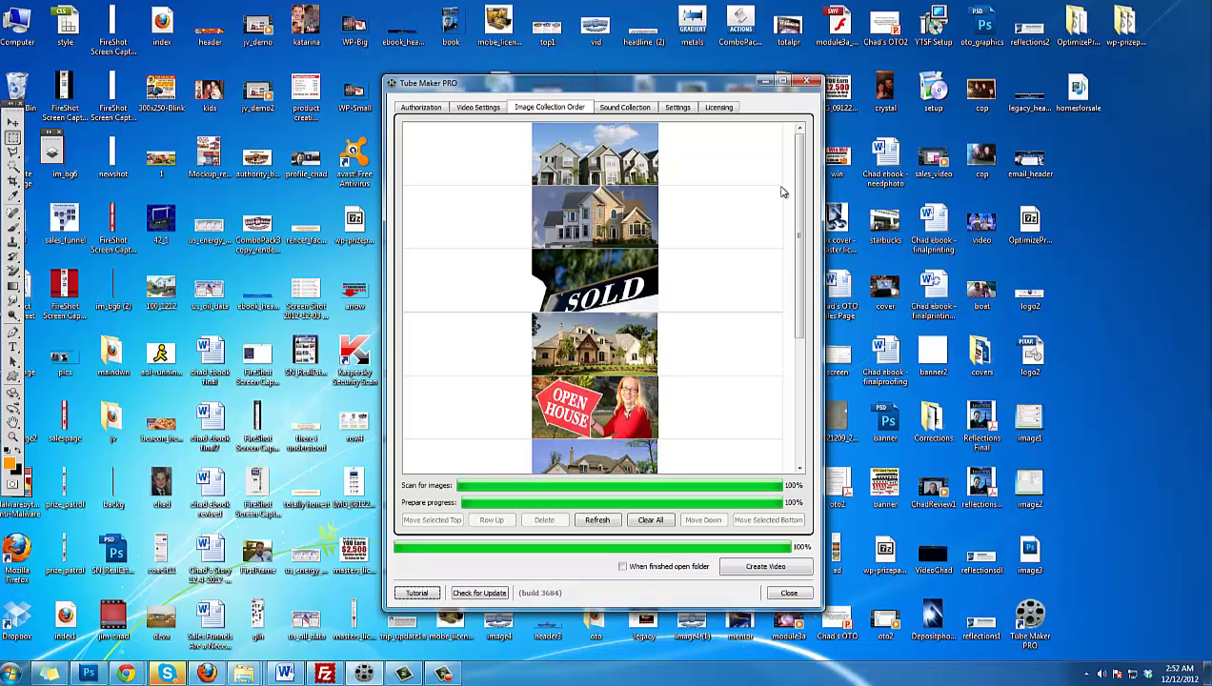
pyautogui.moveTo(795, 174); pyautogui.dragTo(794, 198)
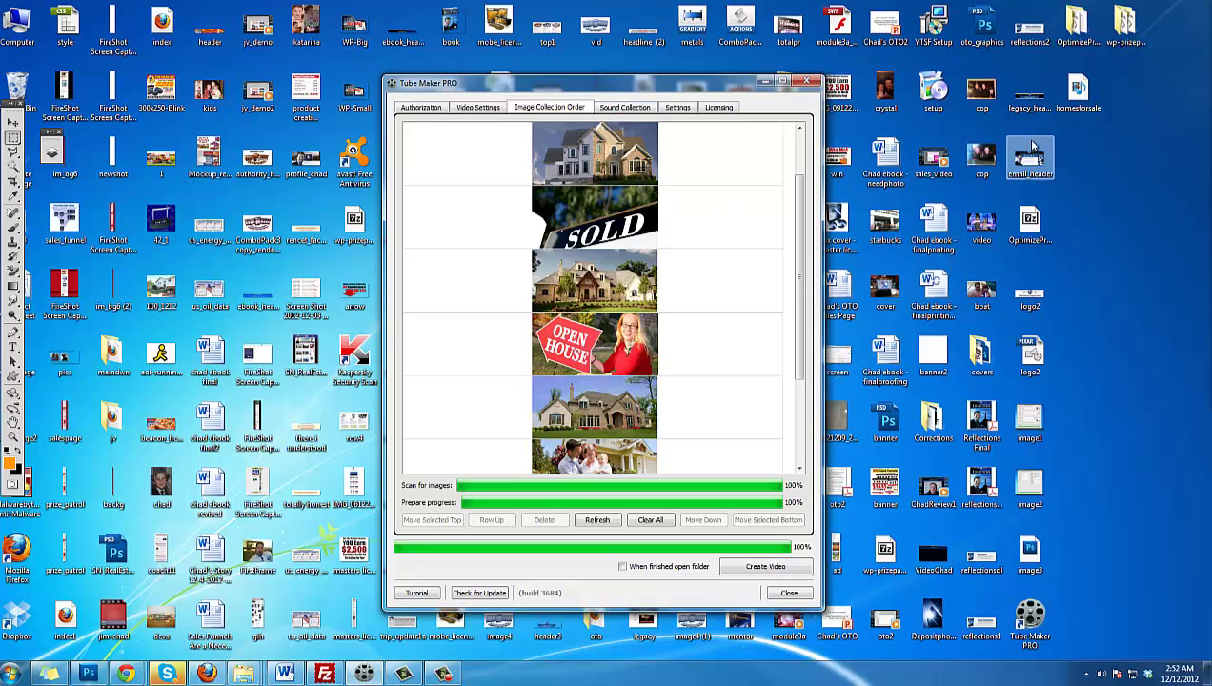
pyautogui.rightClick(1076, 108)
pyautogui.click(1073, 110)
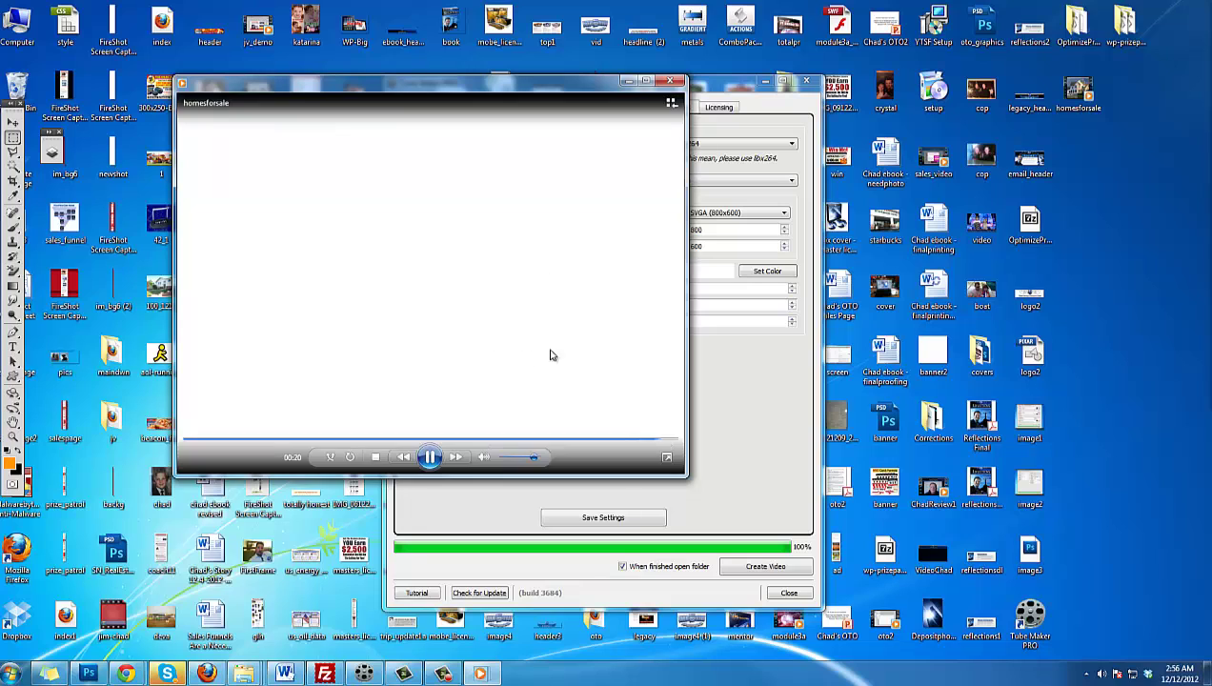
# Close the media player after watching the homesforsale video
pyautogui.click(671, 81)
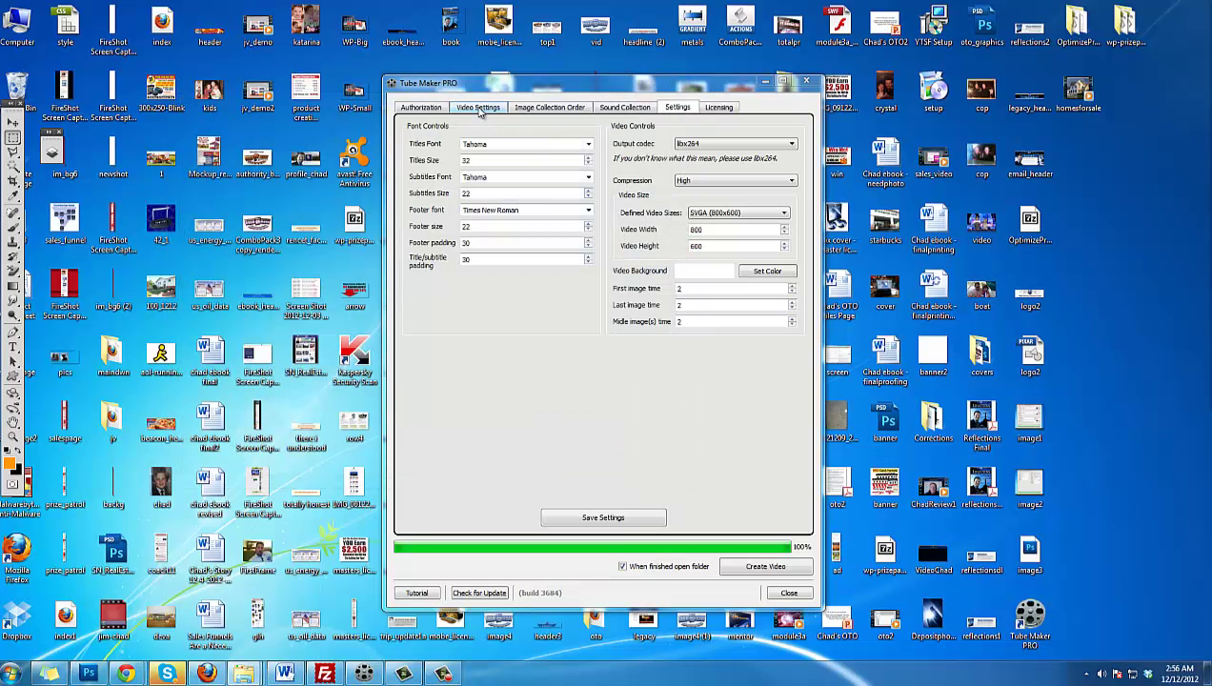
# Set the Latest Video Frame background to black on the frame settings page
pyautogui.click(479, 108)
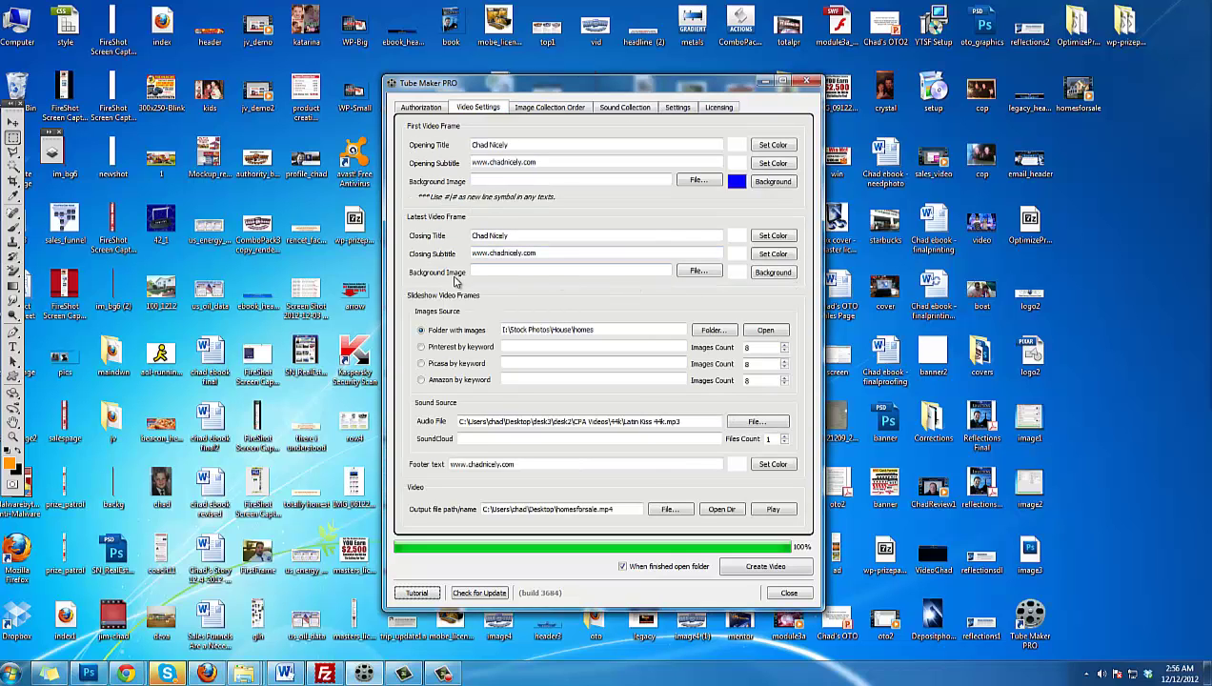
pyautogui.click(761, 273)
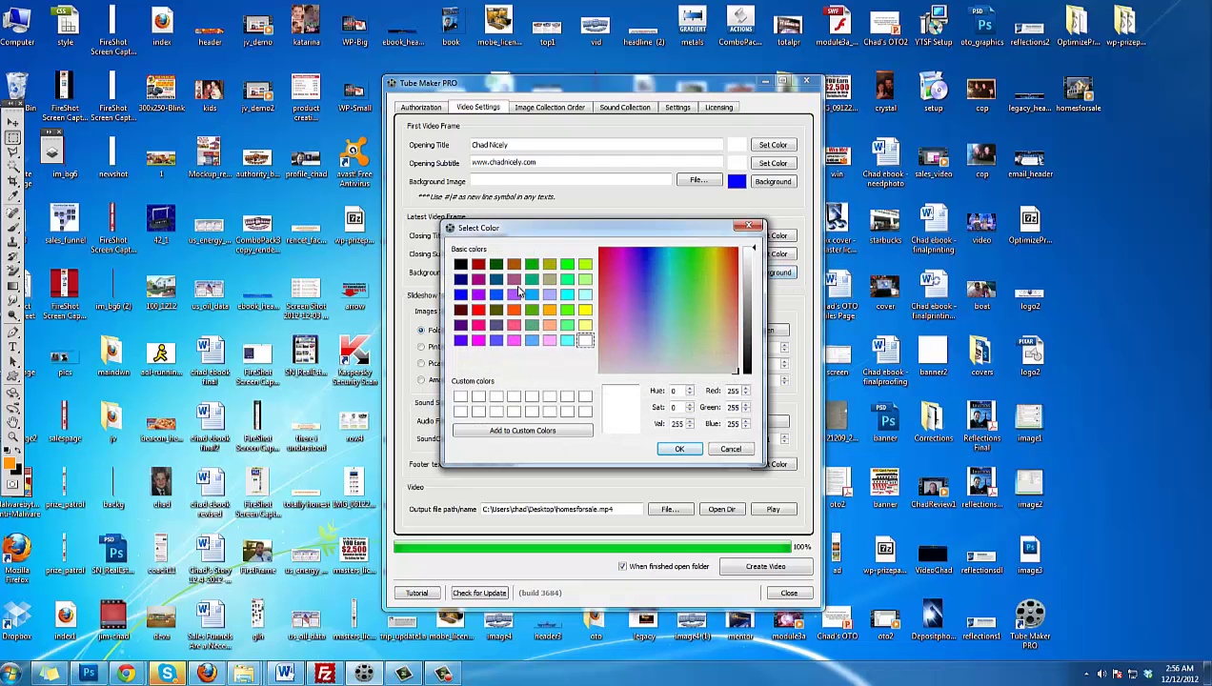
pyautogui.click(461, 265)
pyautogui.click(675, 449)
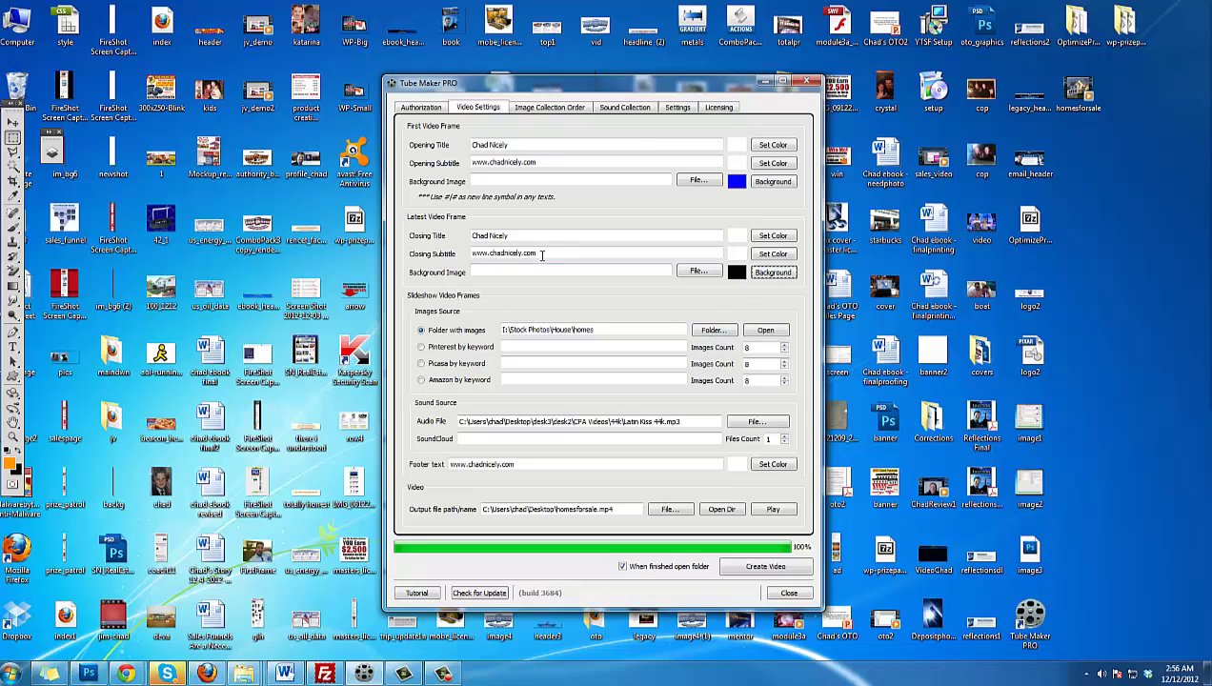
pyautogui.moveTo(545, 254)
pyautogui.mouseDown()
pyautogui.moveTo(460, 259)
pyautogui.moveTo(541, 235)
pyautogui.mouseUp()
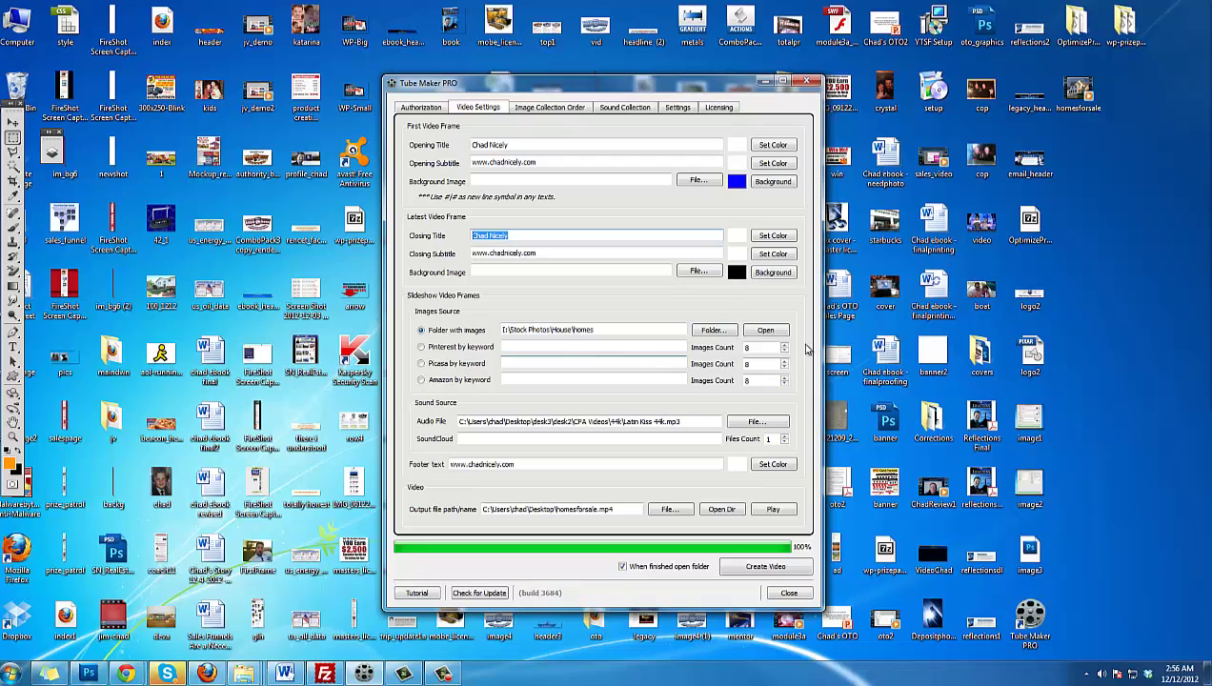
# Look over the other settings pages, including the photo order, then return to frame settings
pyautogui.click(415, 109)
pyautogui.click(462, 106)
pyautogui.click(548, 109)
pyautogui.click(490, 107)
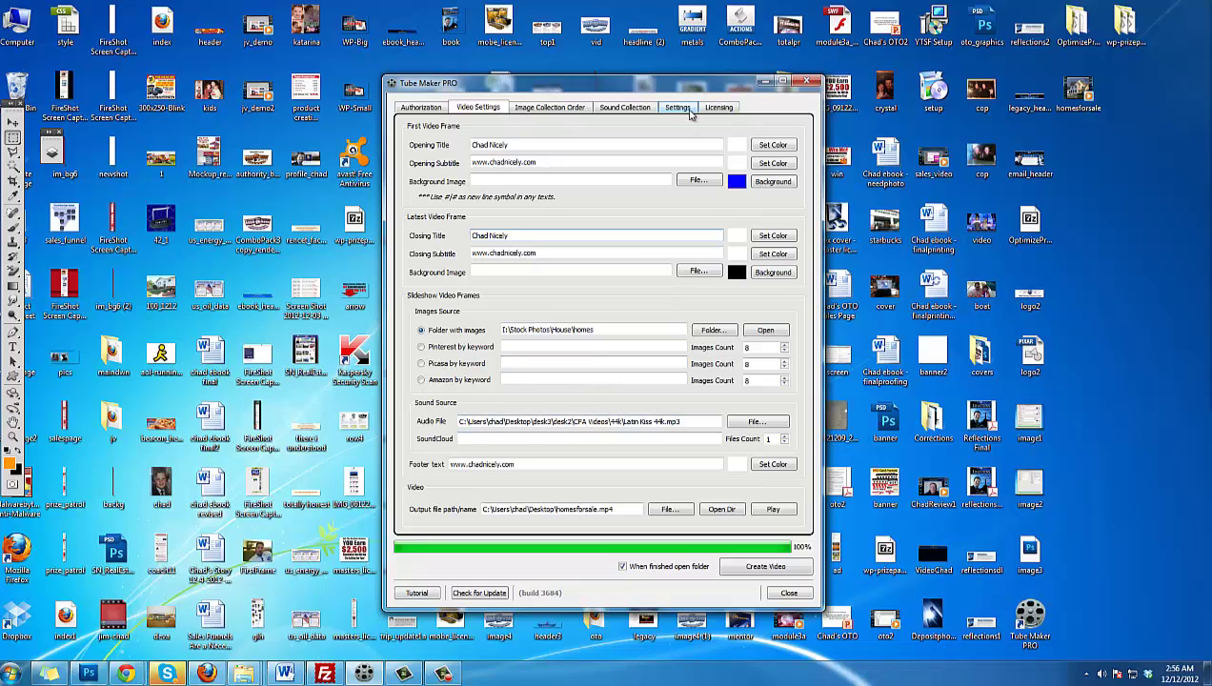
# Select the stone house photo, move it down three places, then move it to the top
pyautogui.click(621, 109)
pyautogui.click(562, 107)
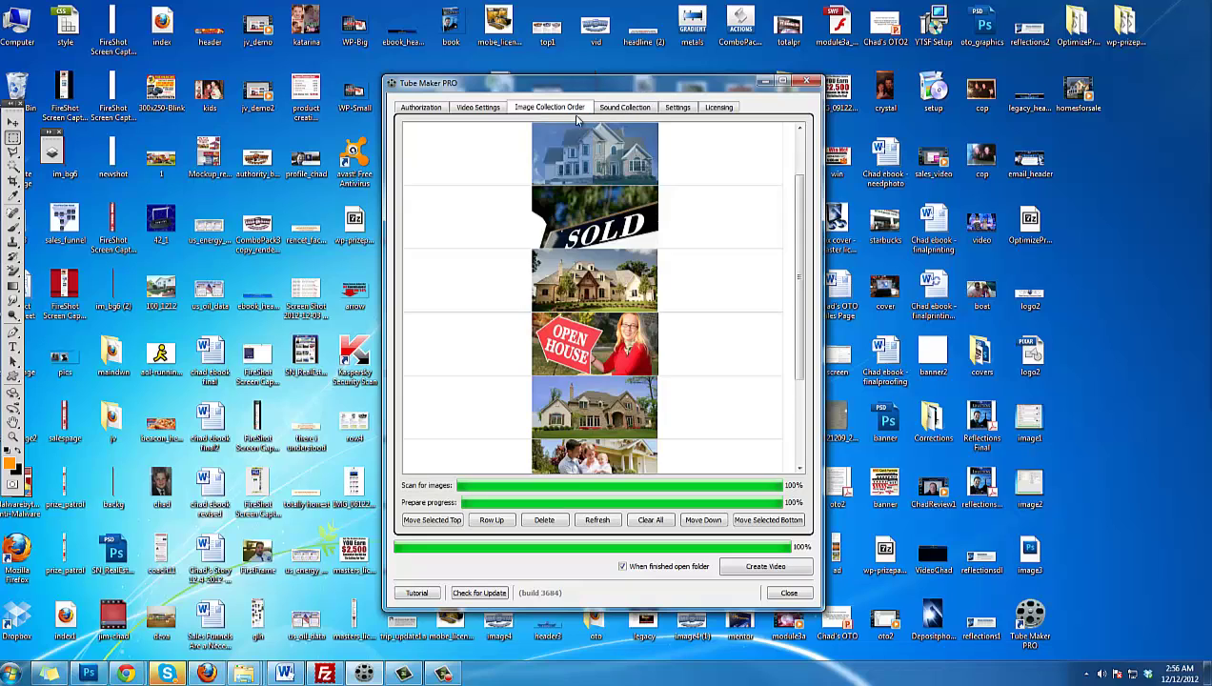
pyautogui.moveTo(797, 299); pyautogui.dragTo(802, 240)
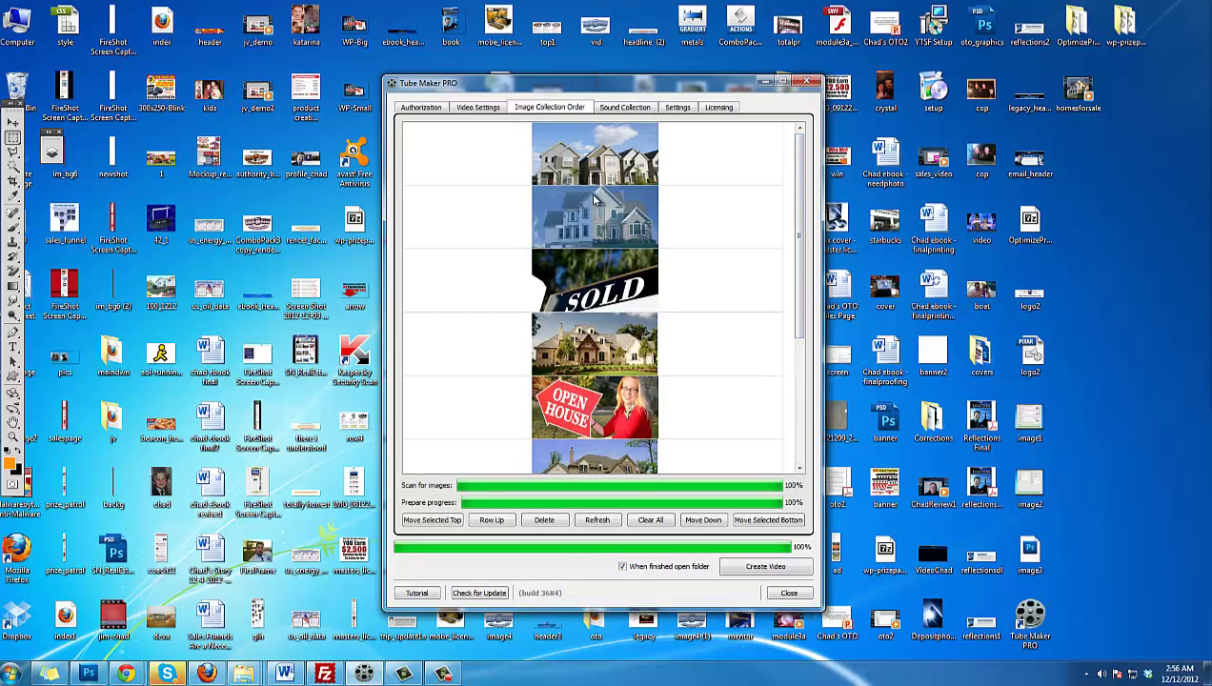
pyautogui.moveTo(600, 164); pyautogui.dragTo(577, 230)
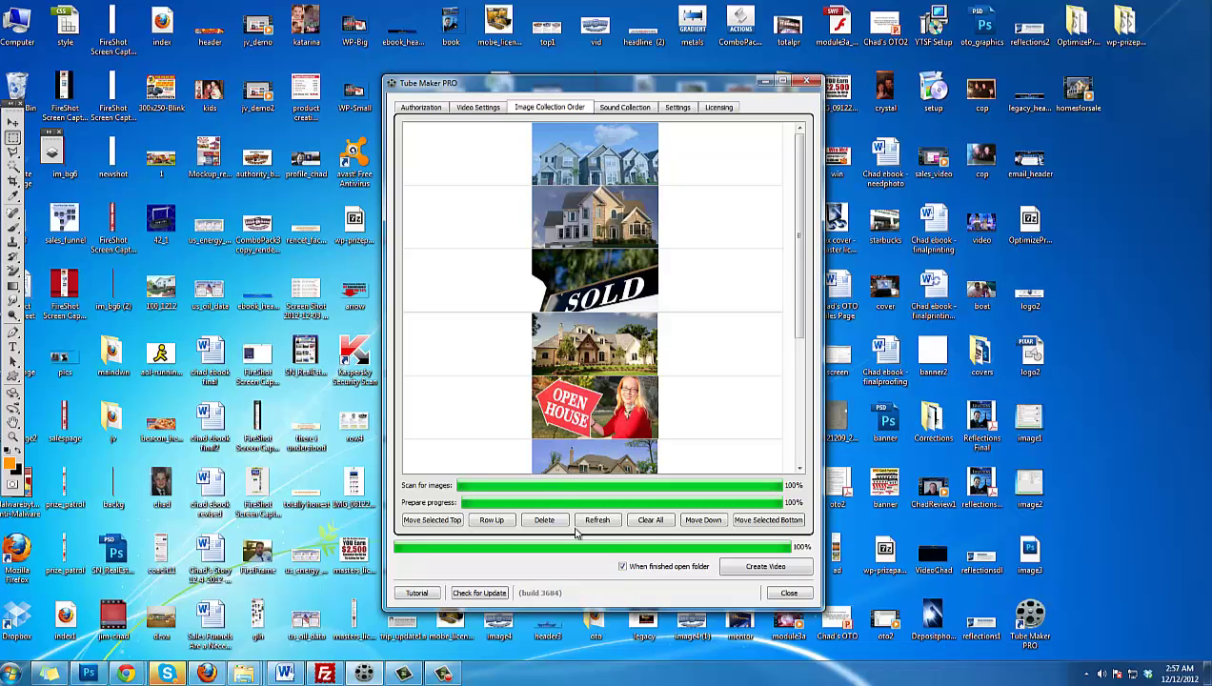
pyautogui.click(703, 520)
pyautogui.click(703, 520)
pyautogui.click(703, 520)
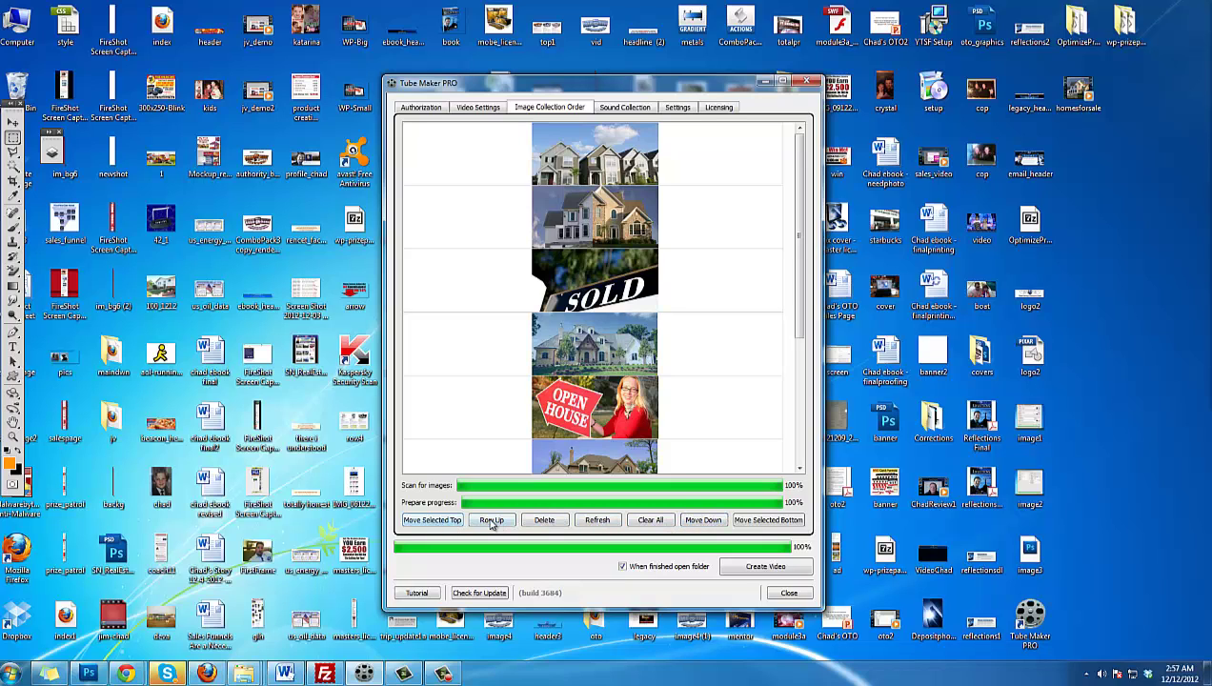
pyautogui.click(433, 520)
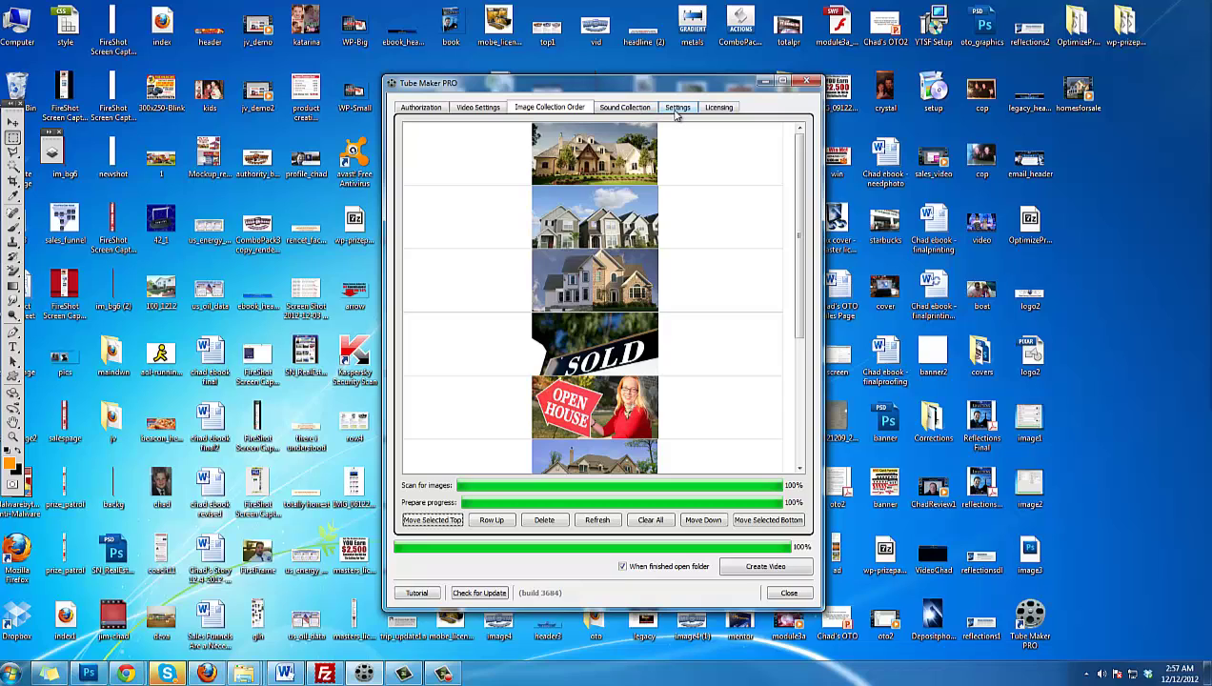
# Enter first image time 5 and last image time 7, then select the middle images' time
pyautogui.click(676, 109)
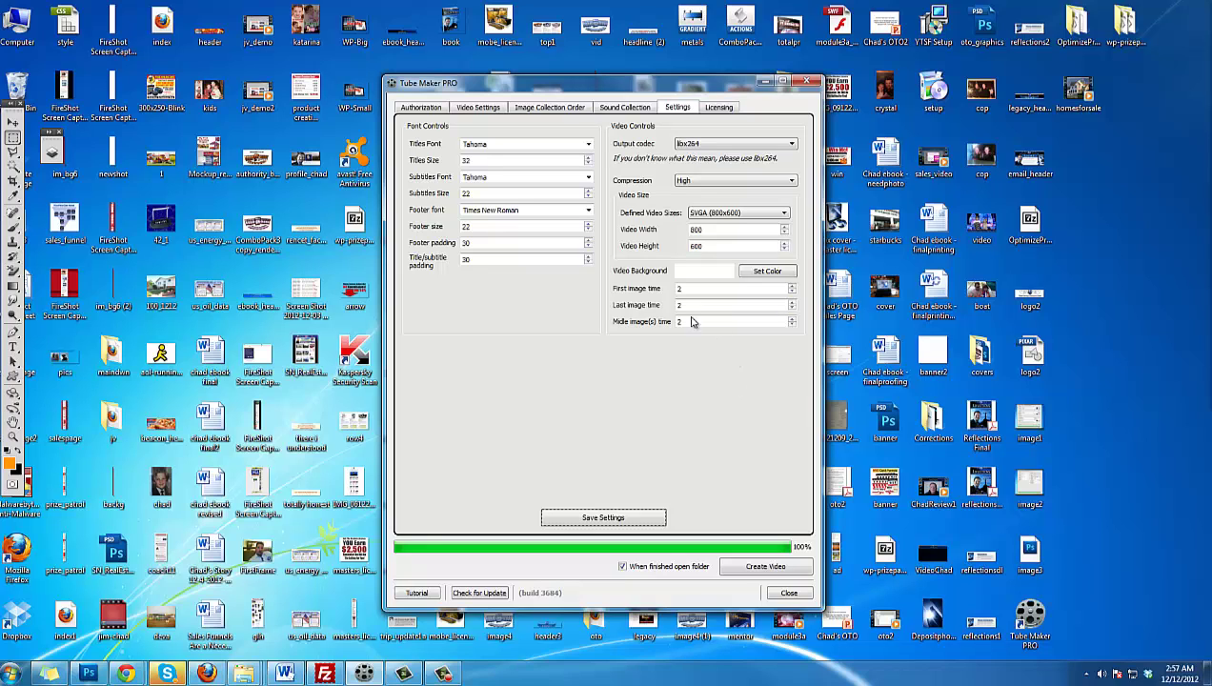
pyautogui.doubleClick(679, 287)
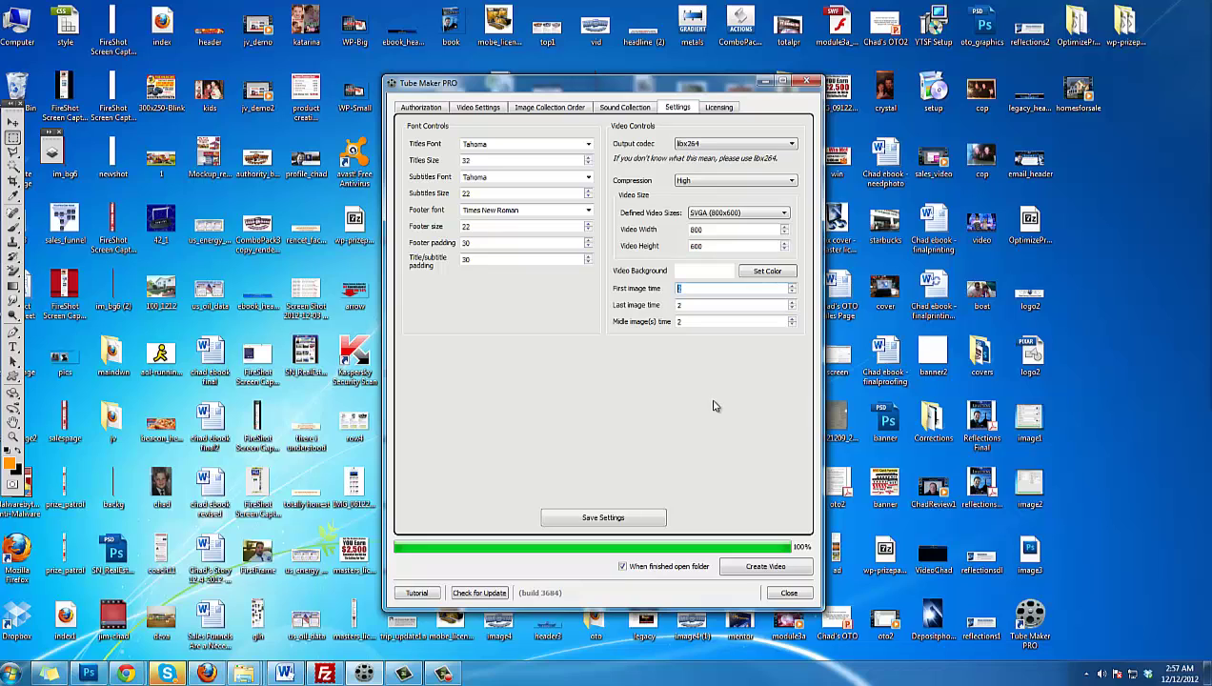
pyautogui.write('5')
pyautogui.press('Tab')
pyautogui.write('7')
pyautogui.doubleClick(690, 321)
# Switch the soundtrack to Summer Dream 44k, recreate the video and select the new homesforsale file
pyautogui.click(478, 108)
pyautogui.click(766, 421)
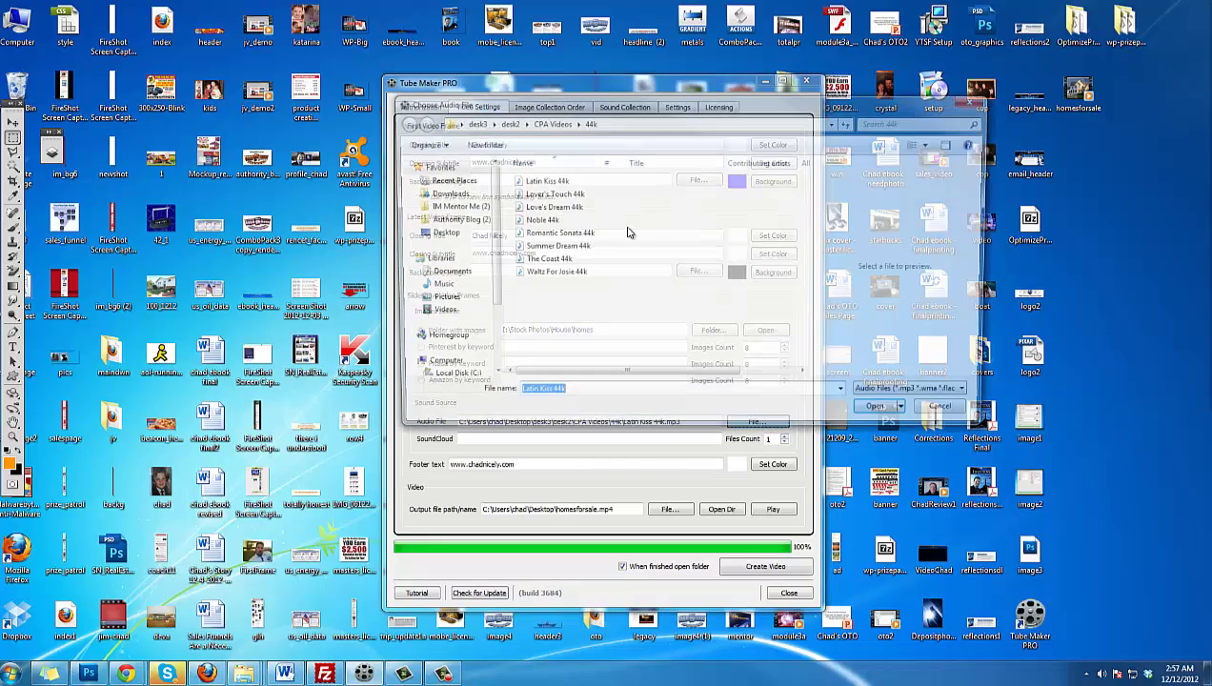
pyautogui.doubleClick(550, 248)
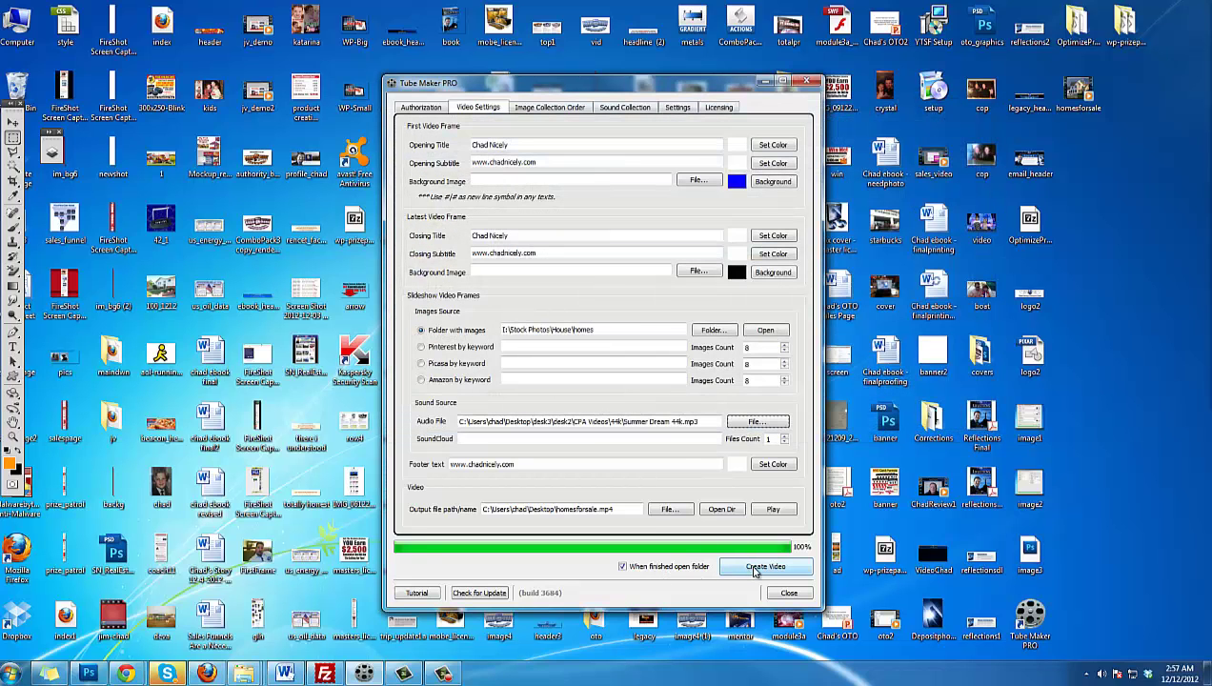
pyautogui.click(753, 567)
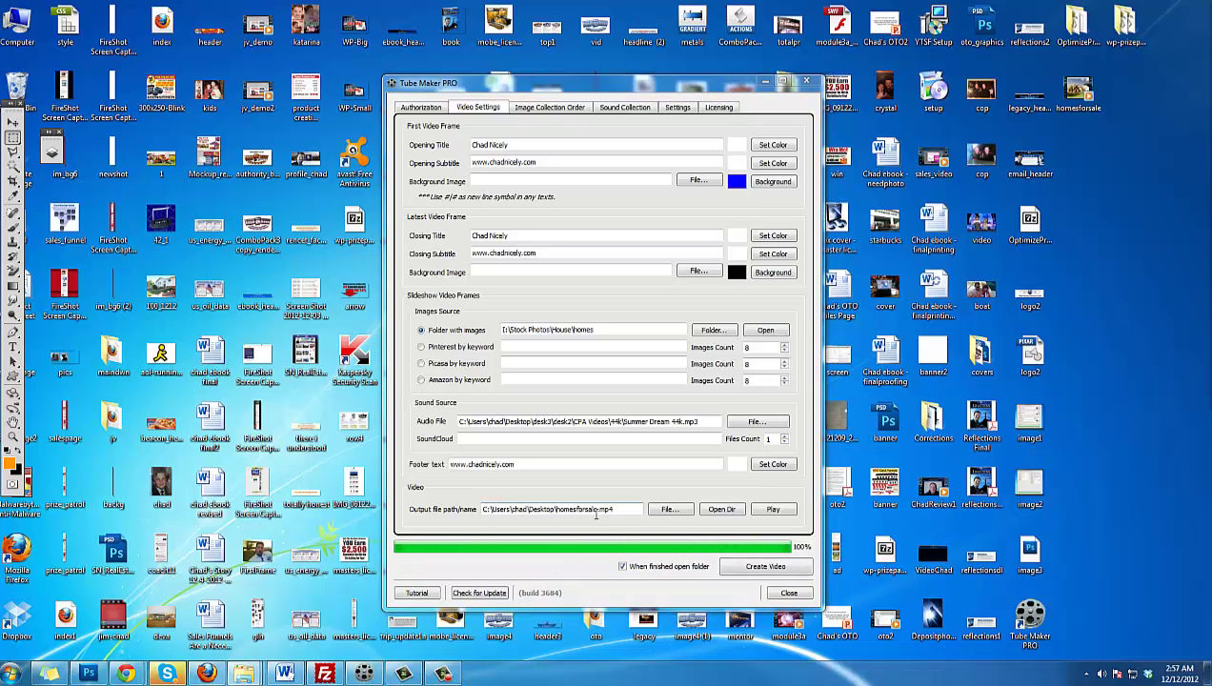
pyautogui.click(1076, 91)
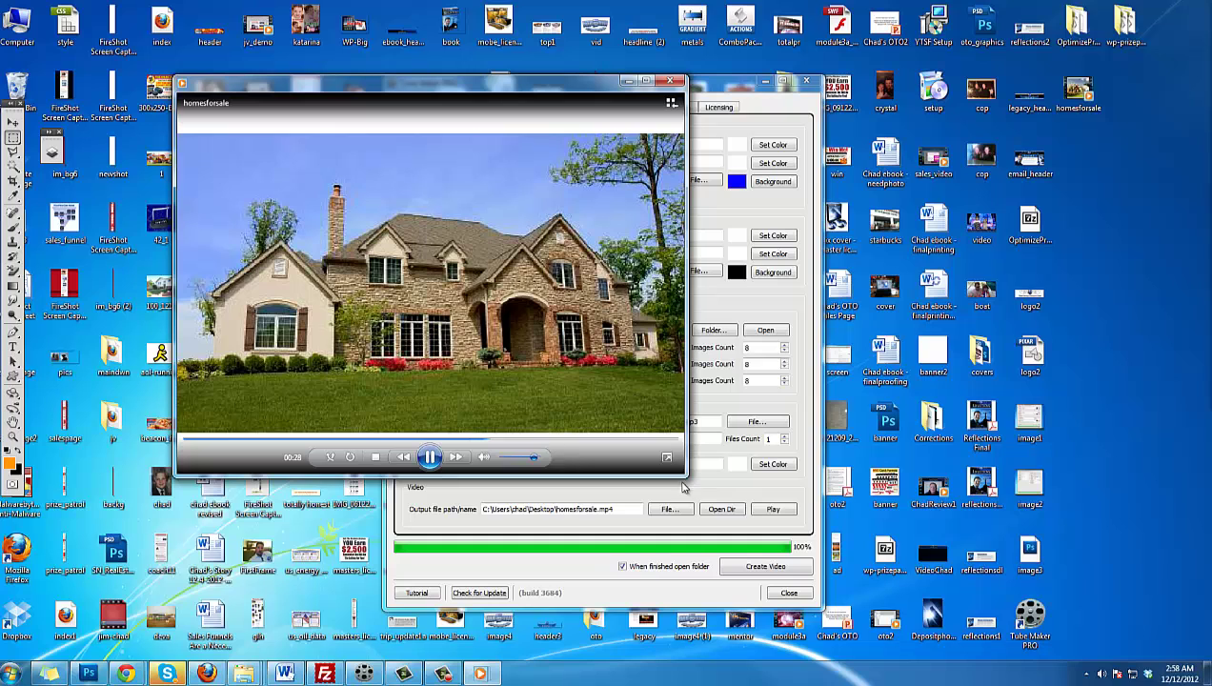
# Resize the Media Player window while homesforsale plays through to its closing frame
pyautogui.moveTo(682, 475); pyautogui.dragTo(774, 546)
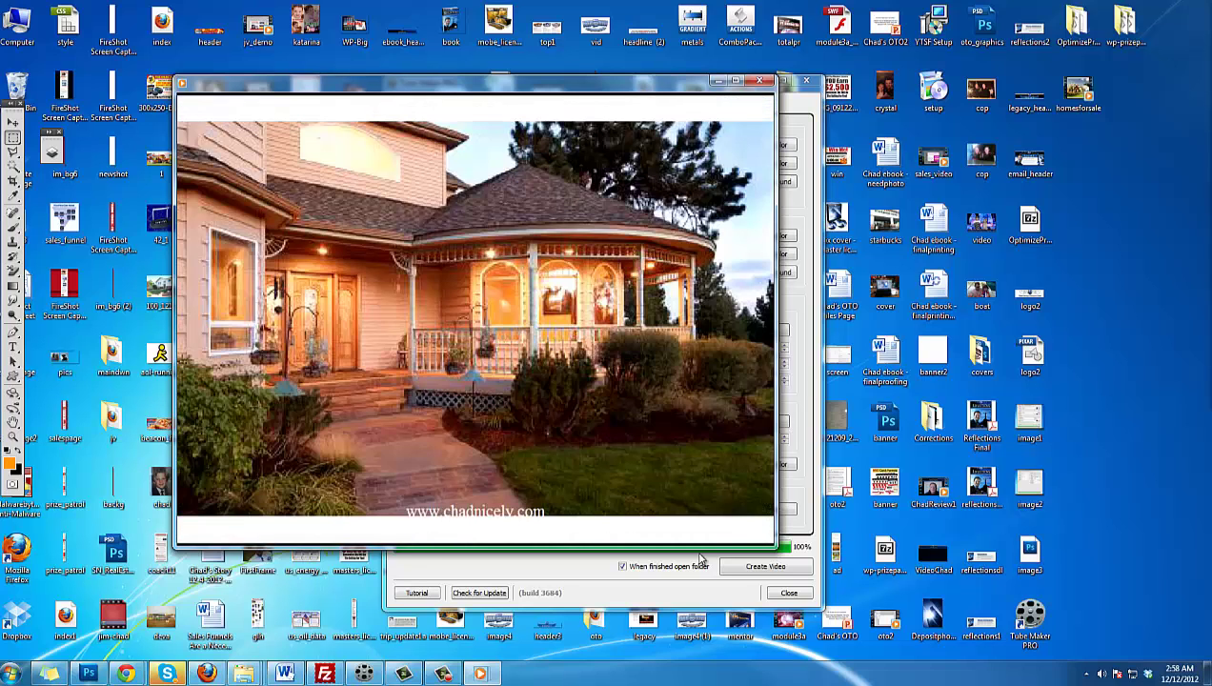
pyautogui.moveTo(766, 545)
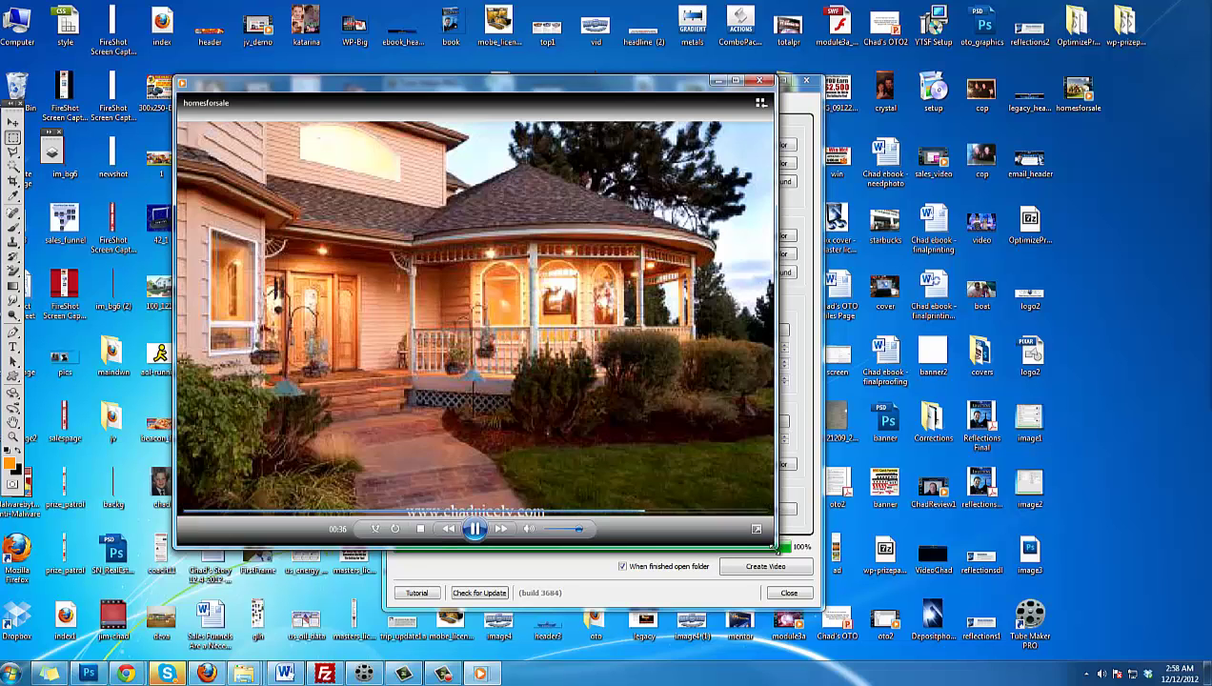
pyautogui.moveTo(705, 540); pyautogui.dragTo(558, 359)
pyautogui.moveTo(404, 243)
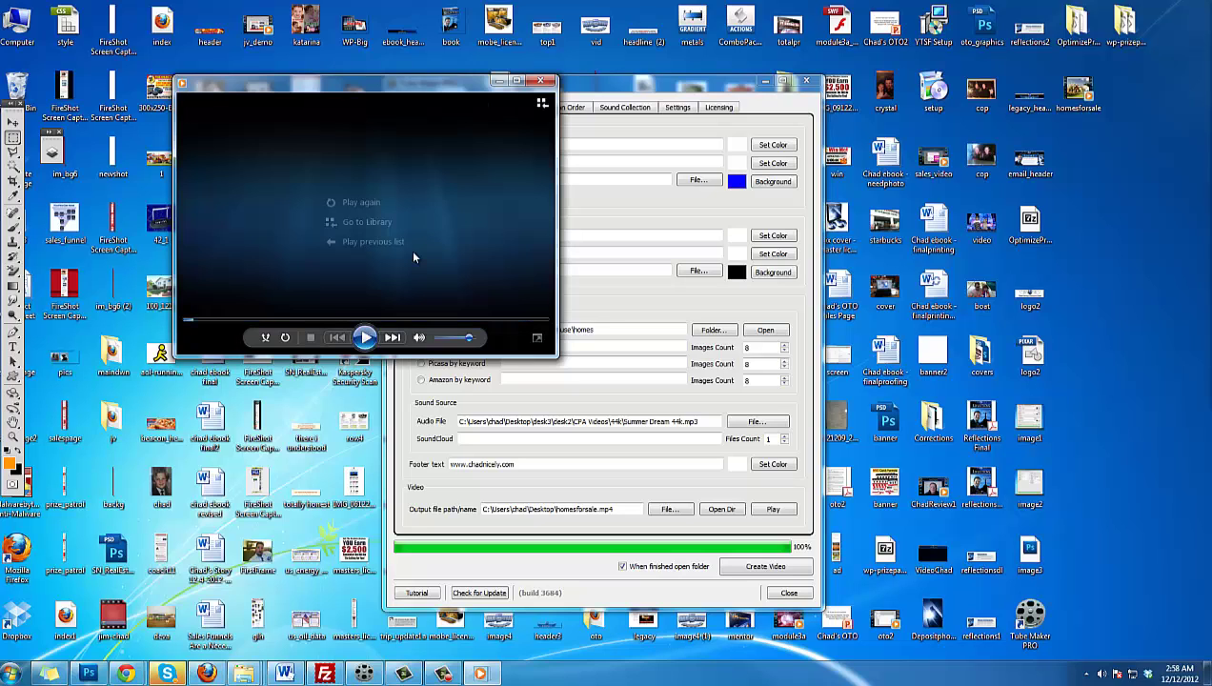
# Close the media player and check the titles and subtitles font values in Settings
pyautogui.click(540, 83)
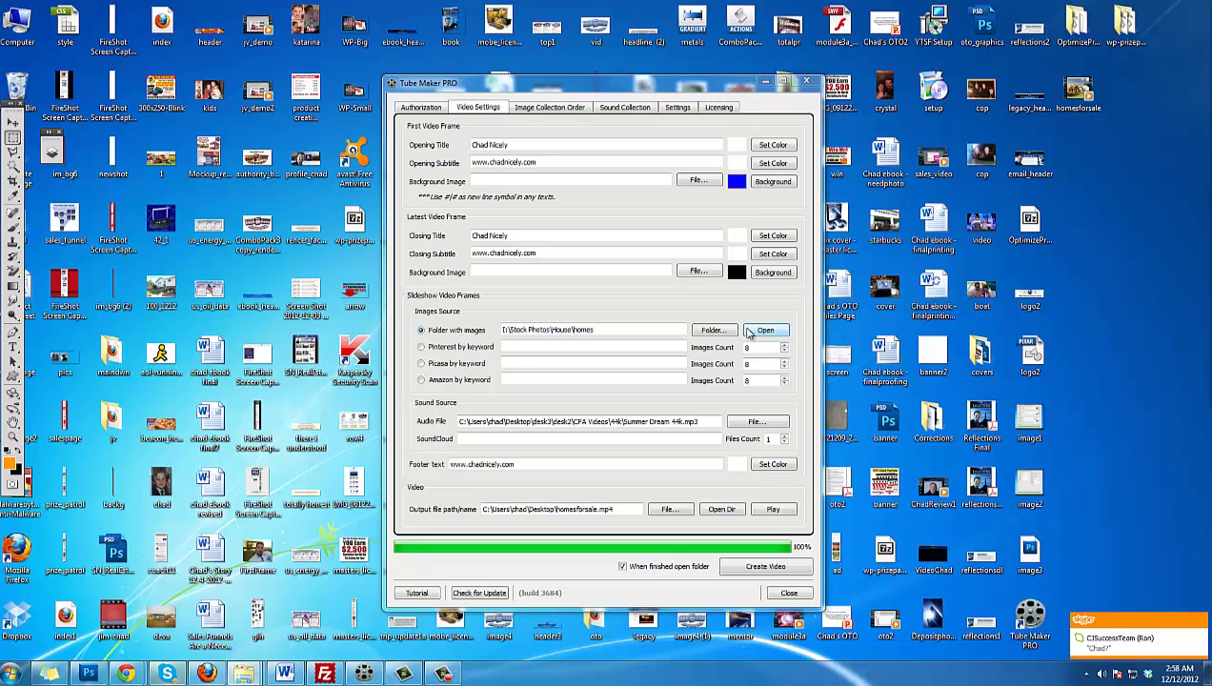
pyautogui.click(682, 110)
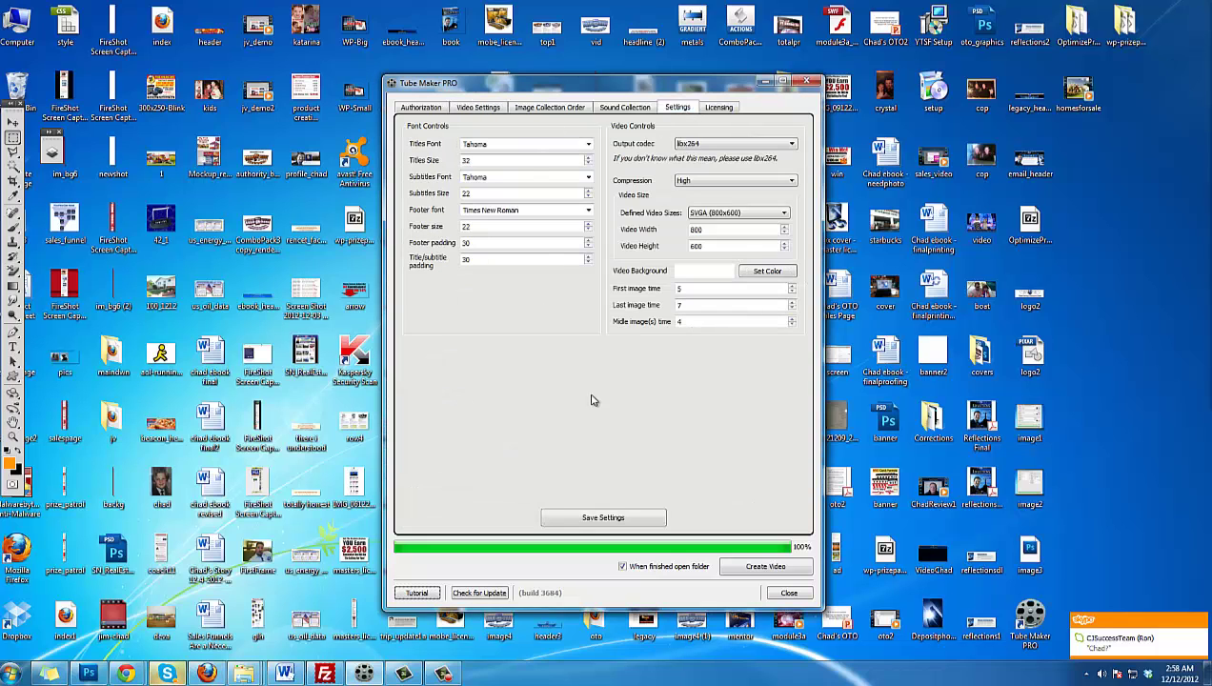
pyautogui.doubleClick(477, 144)
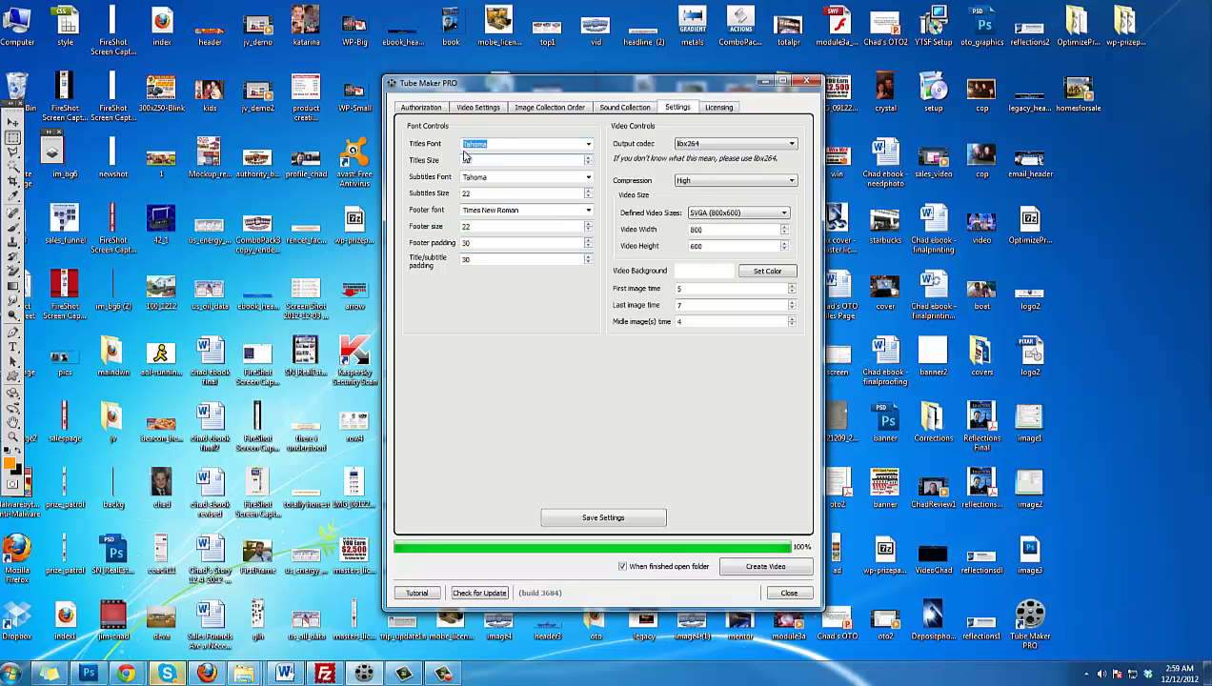
pyautogui.doubleClick(481, 158)
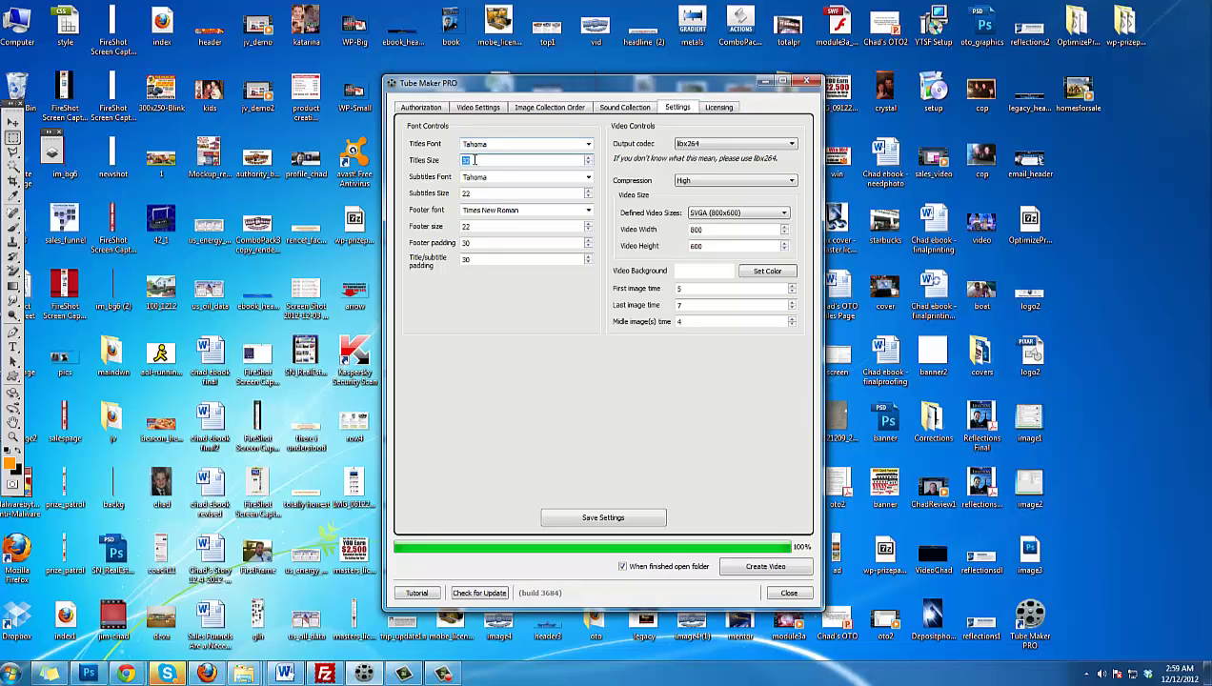
pyautogui.press('Tab')
pyautogui.press('Tab')
pyautogui.hotkey('shift', 'Tab')
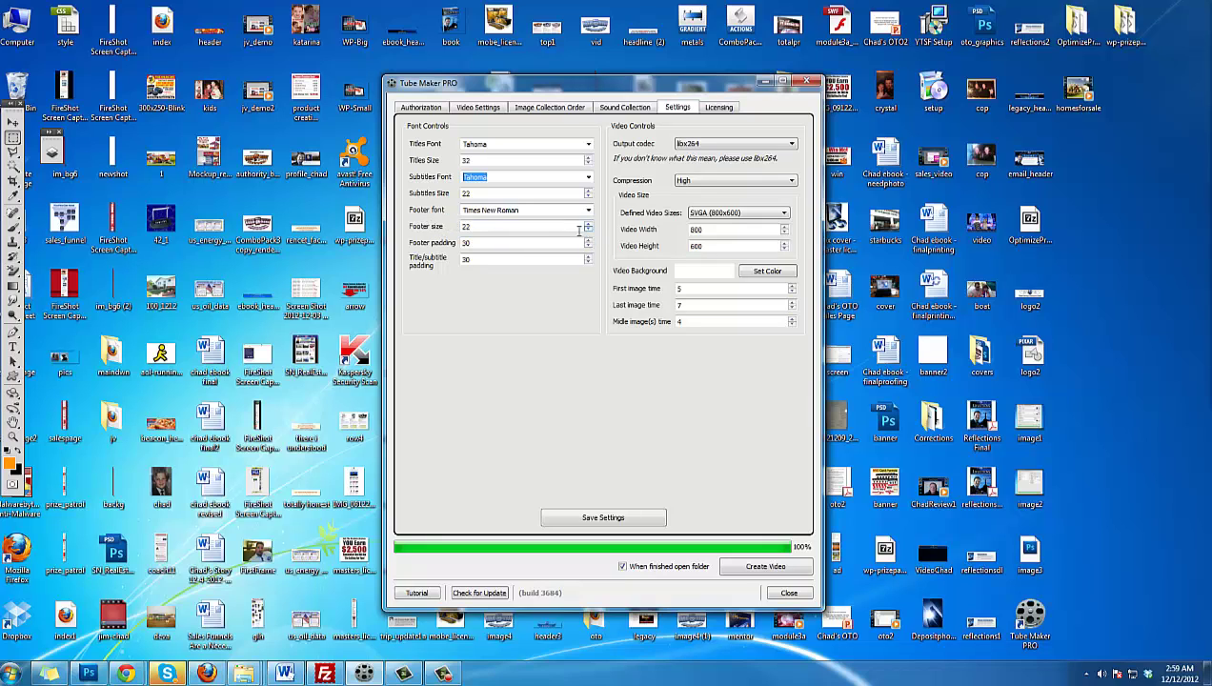
# Change the footer size to 30, then check the padding and image time values
pyautogui.click(499, 228)
pyautogui.write('30')
pyautogui.click(472, 242)
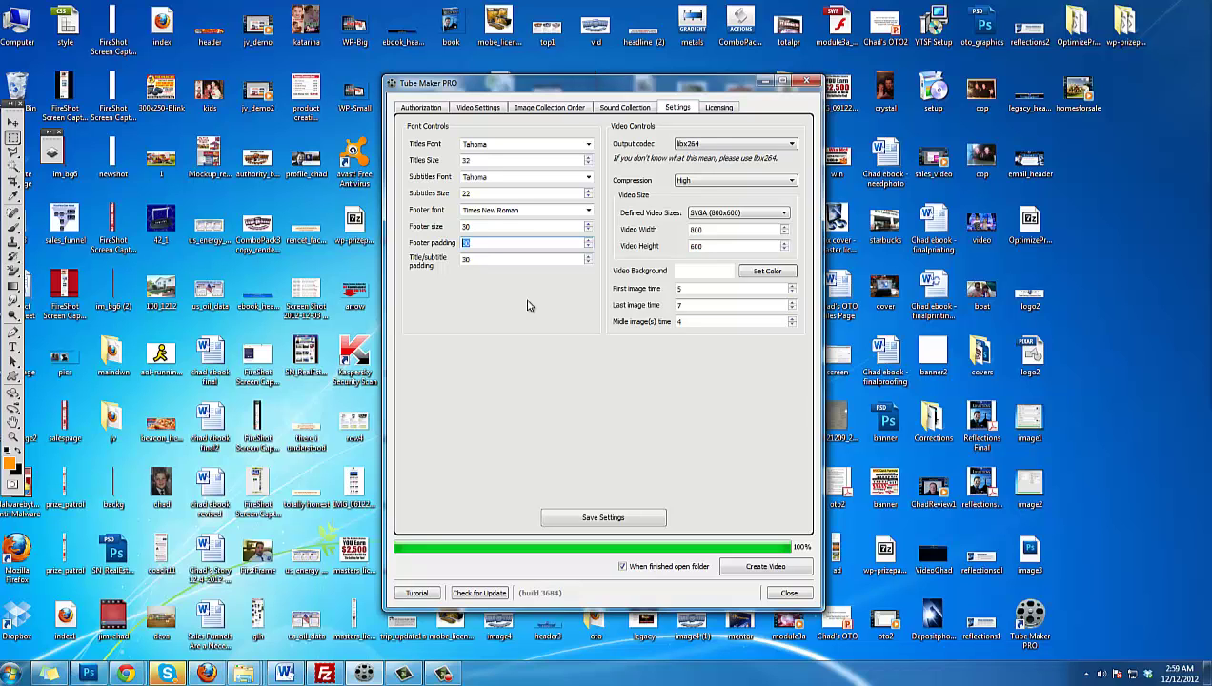
pyautogui.click(675, 289)
pyautogui.click(691, 305)
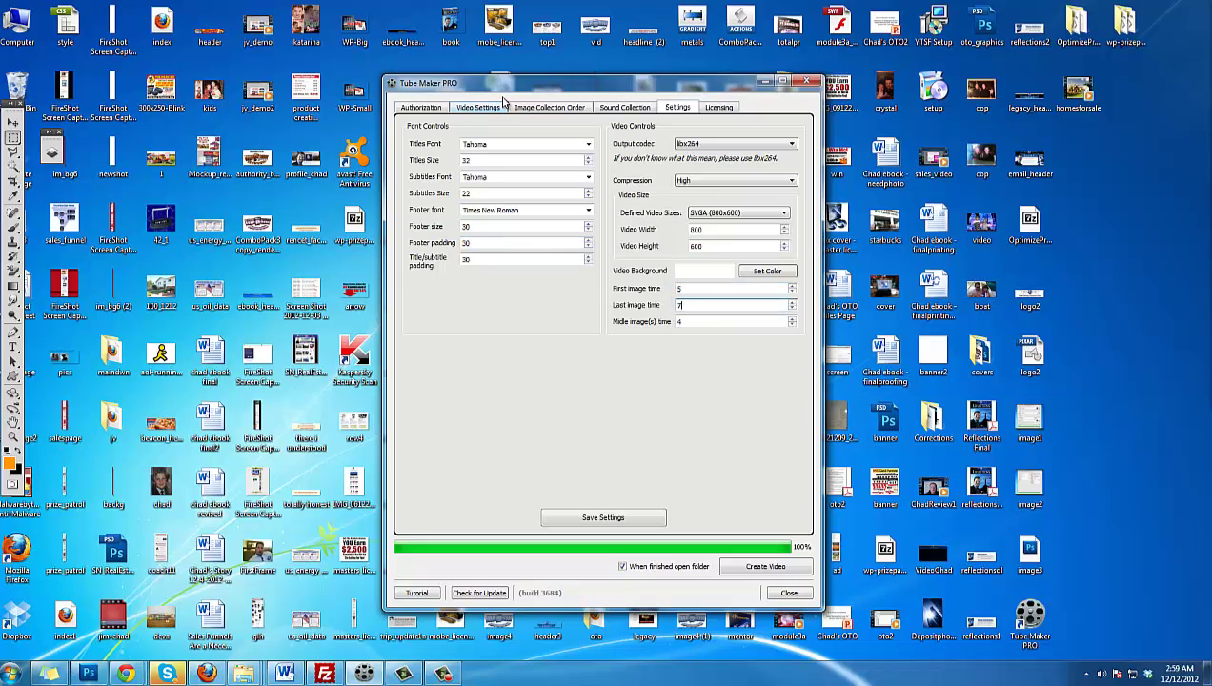
# Use 6 Pinterest images for the keyword 'foreclosure' and create the video
pyautogui.click(541, 106)
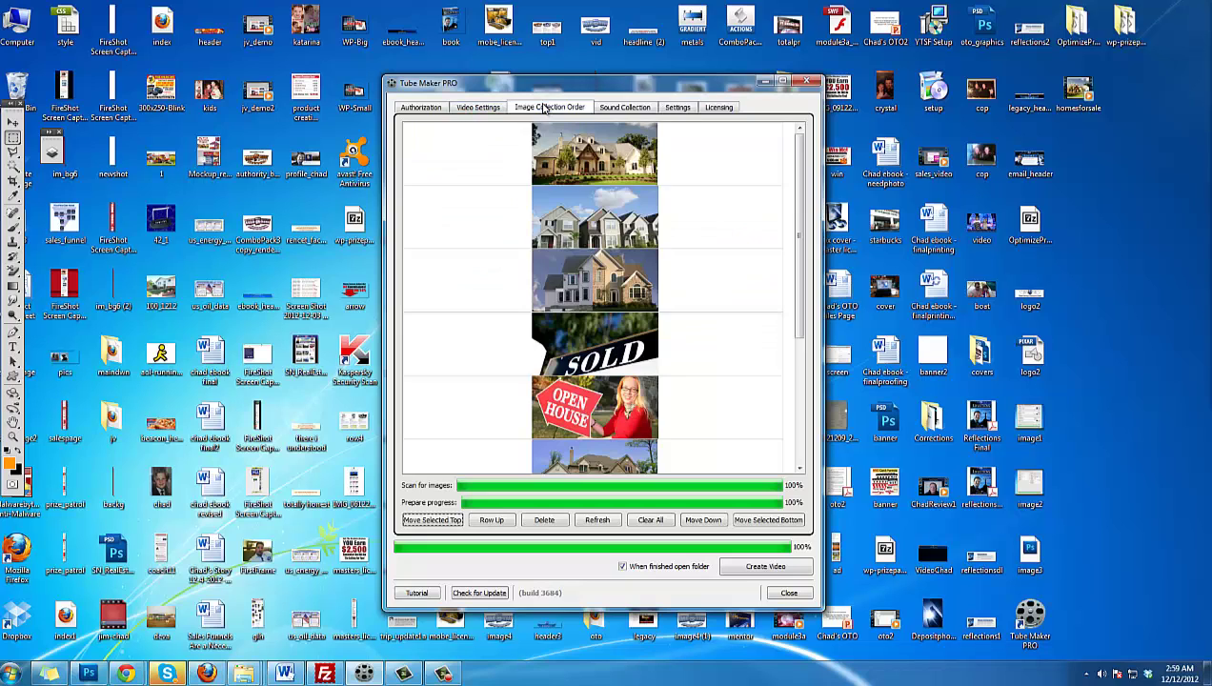
pyautogui.click(488, 108)
pyautogui.click(528, 348)
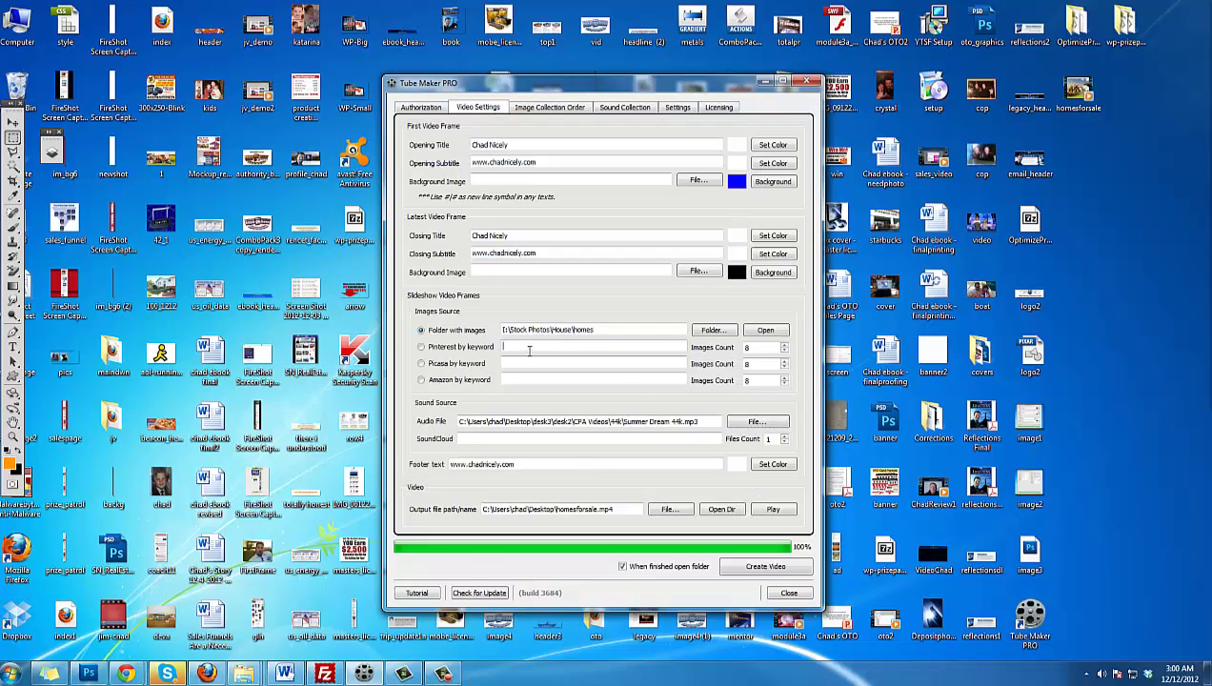
pyautogui.write('foreclosure')
pyautogui.click(456, 348)
pyautogui.doubleClick(748, 348)
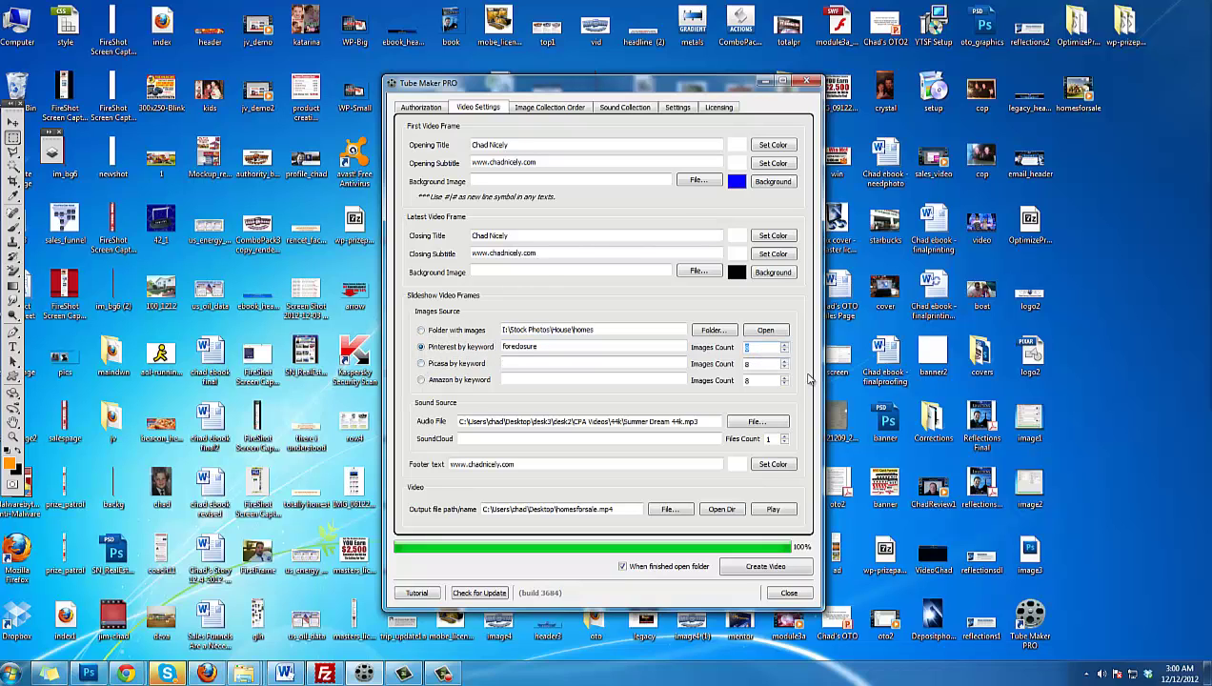
pyautogui.write('6')
pyautogui.click(753, 568)
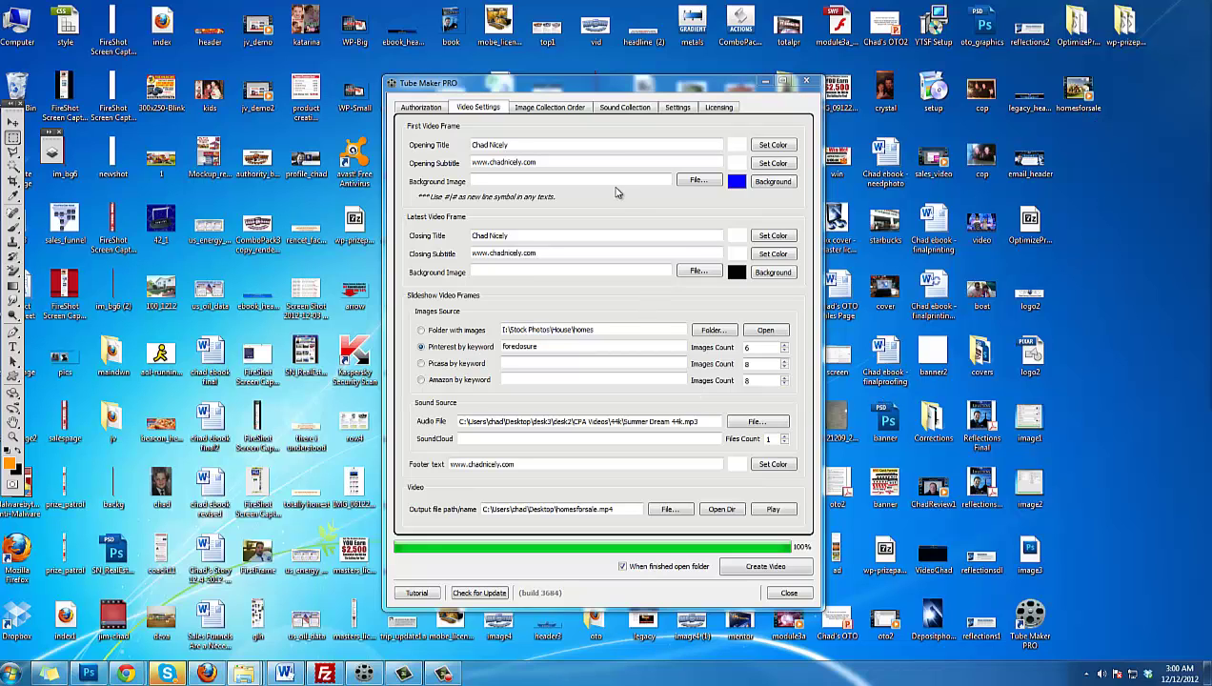
# Refresh the image collection order to list the six Pinterest foreclosure pictures, then select the first
pyautogui.click(549, 107)
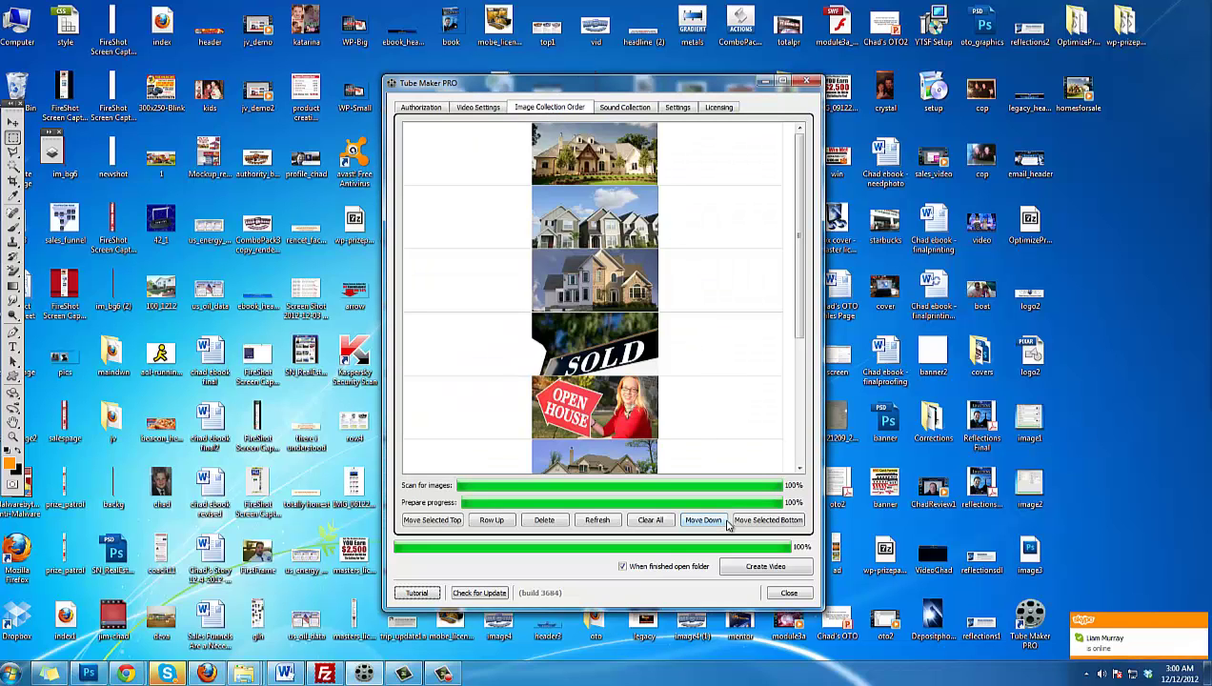
pyautogui.click(600, 520)
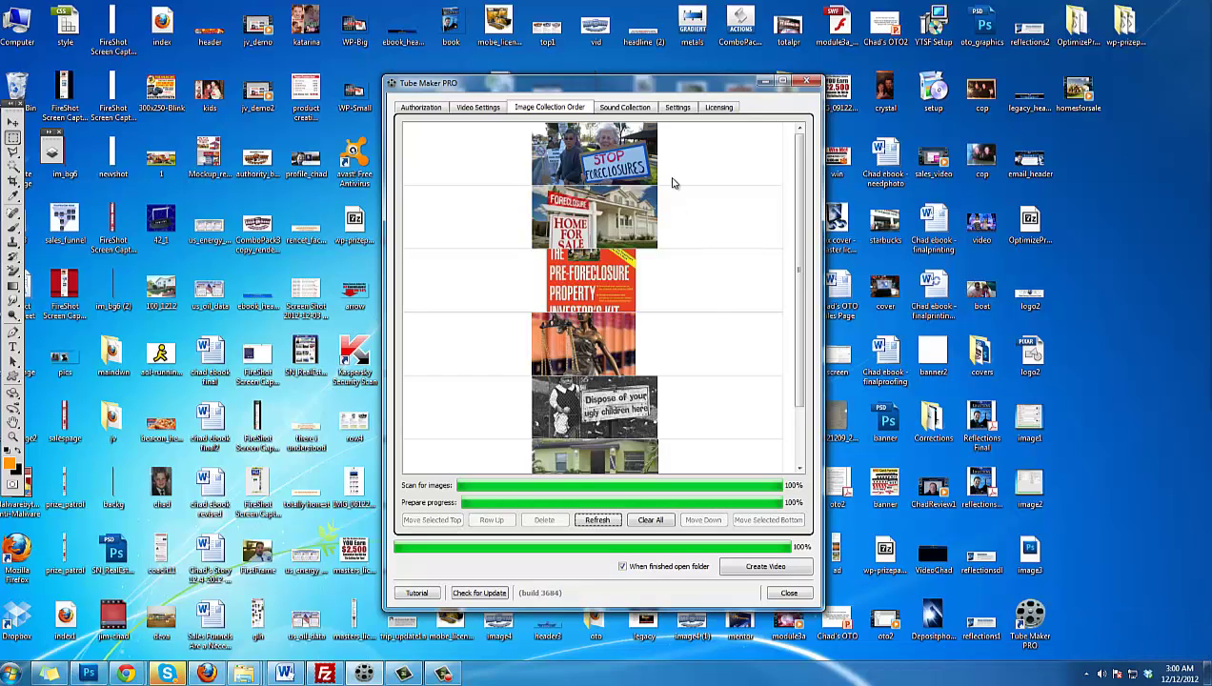
pyautogui.click(624, 167)
pyautogui.scroll(-1, 802, 211)
pyautogui.scroll(1, 802, 212)
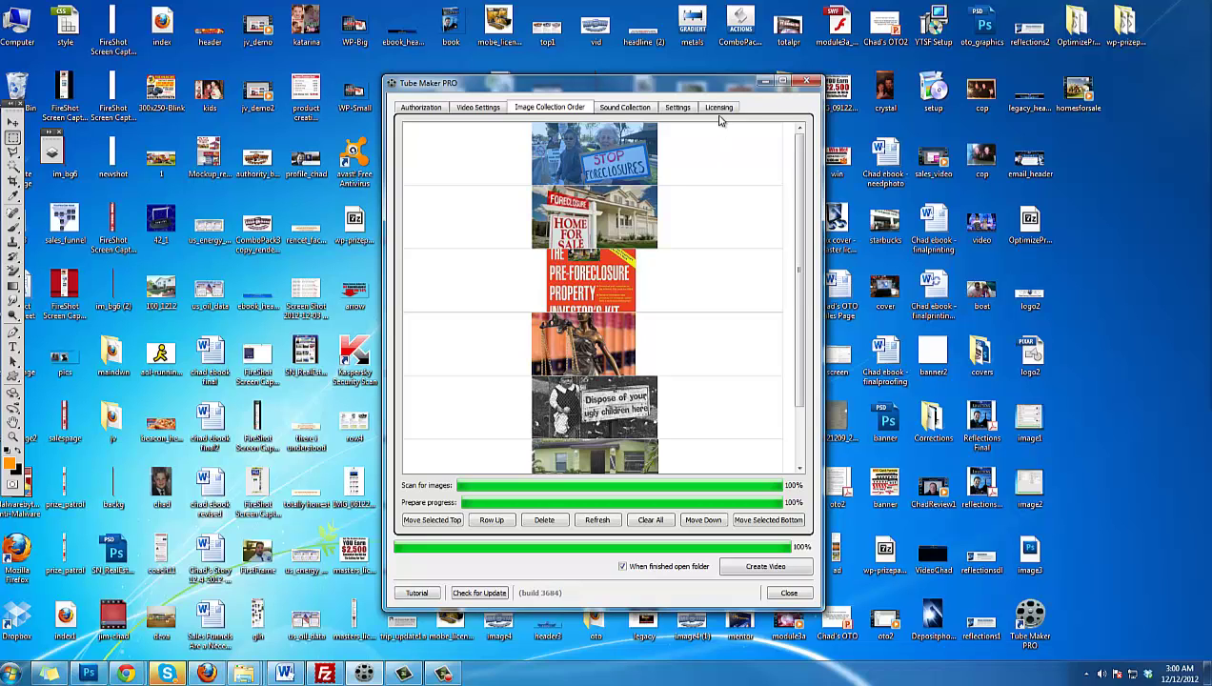
# Show the Licensing tab with the software license terms
pyautogui.click(719, 107)
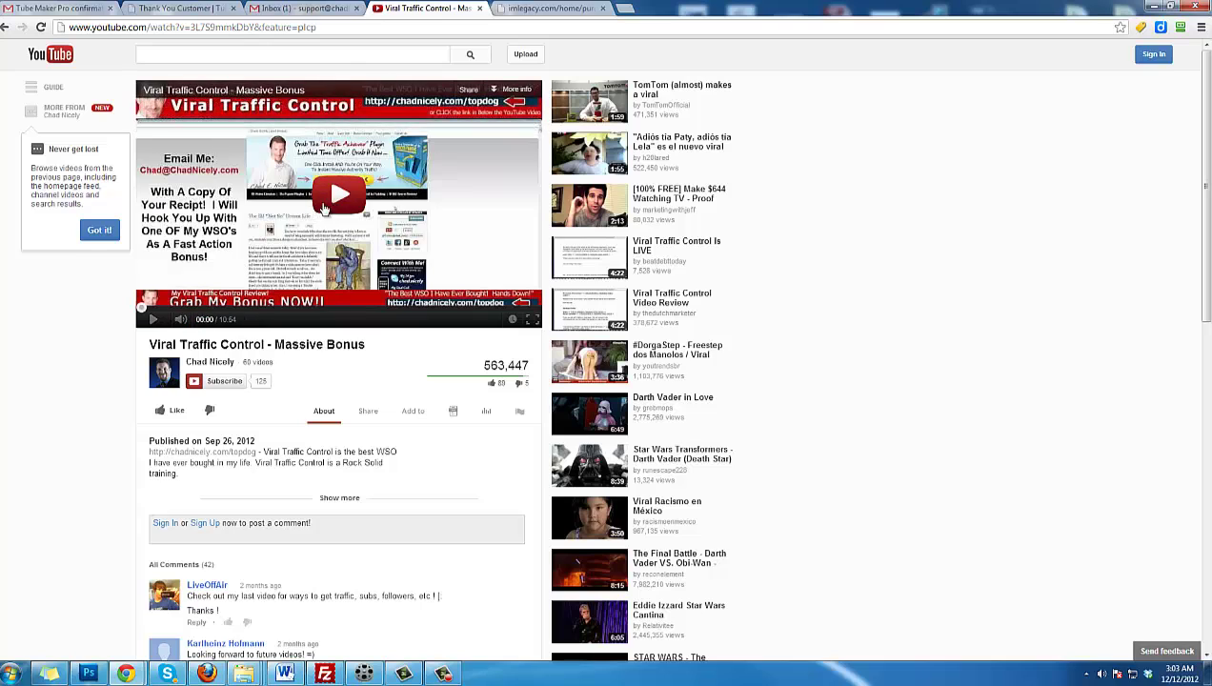
# Play and pause the Viral Traffic Control video, then go to the imlegacy.com Purchased Products page
pyautogui.click(333, 205)
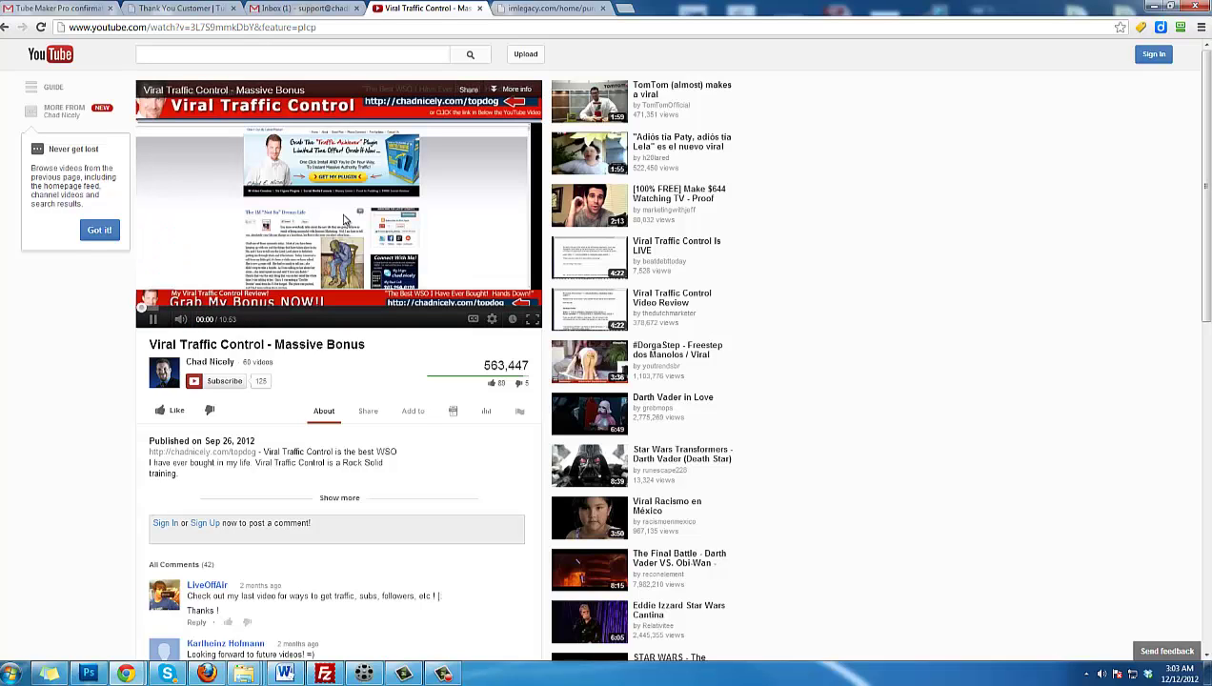
pyautogui.click(336, 207)
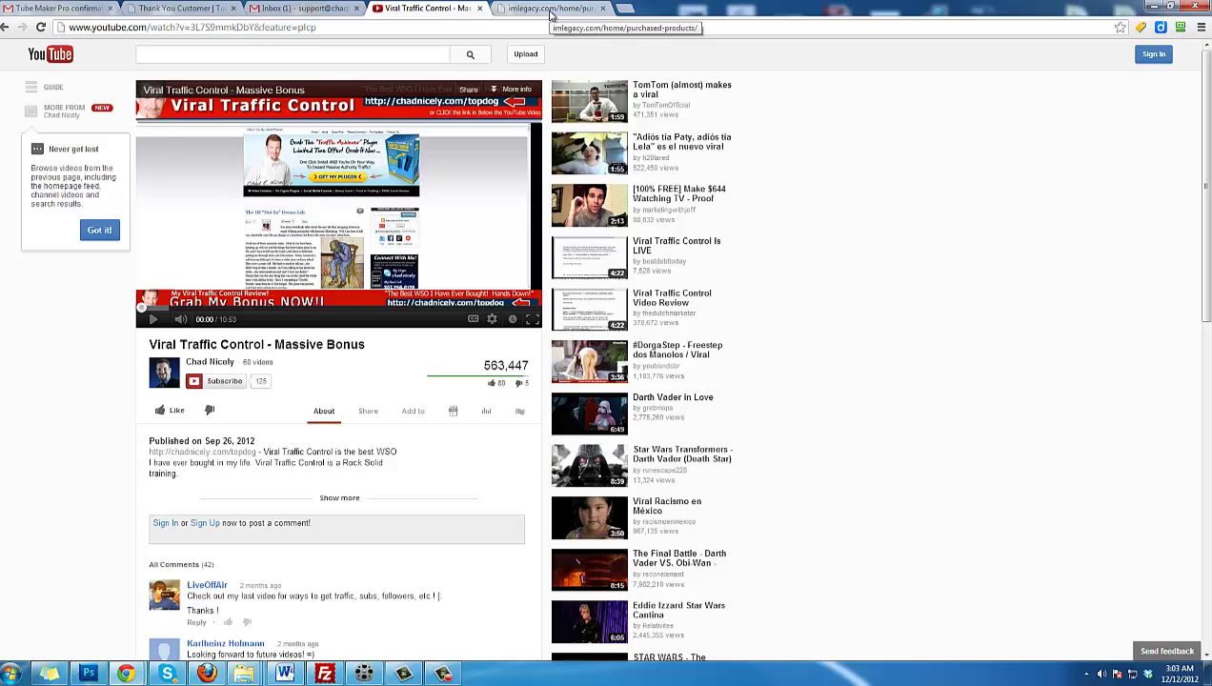
pyautogui.click(551, 9)
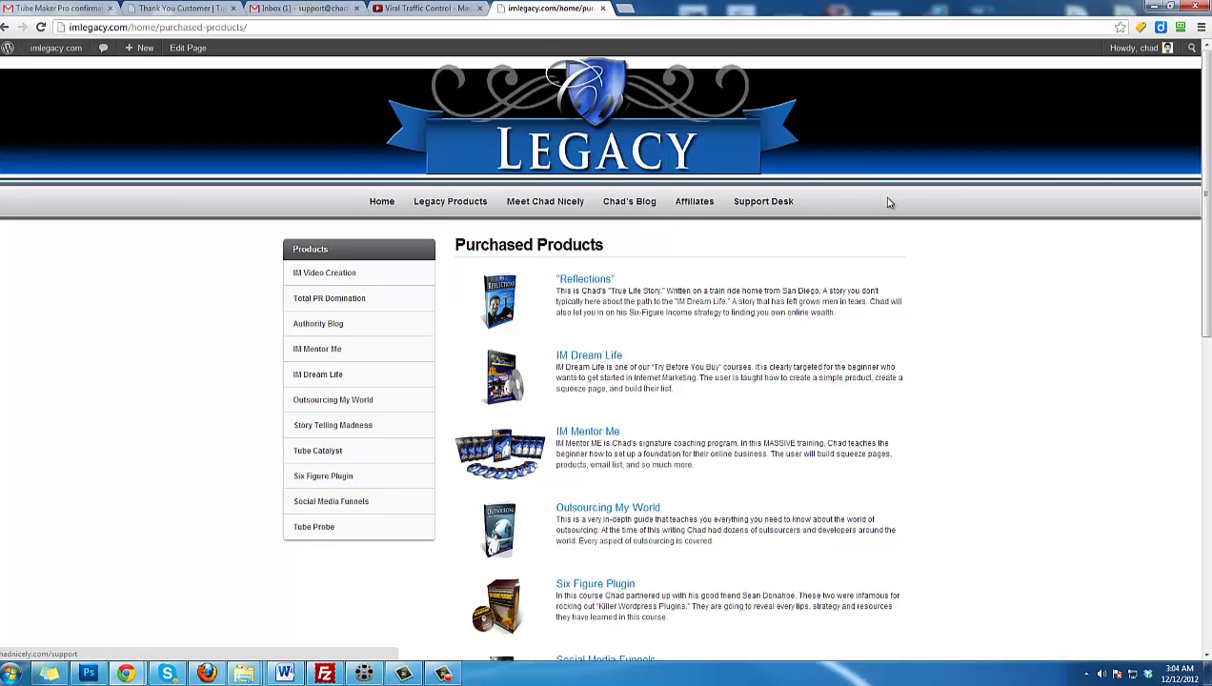
pyautogui.moveTo(1205, 200); pyautogui.dragTo(1205, 433)
pyautogui.scroll(-2, 1205, 444)
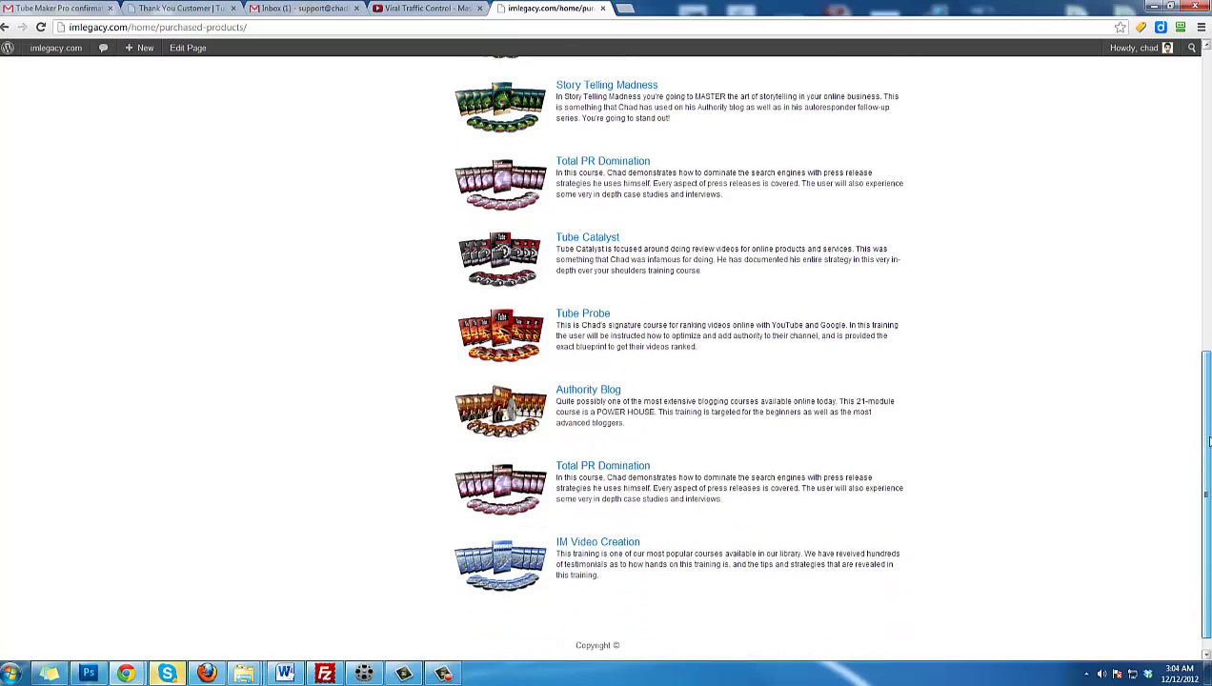
pyautogui.scroll(2, 1208, 440)
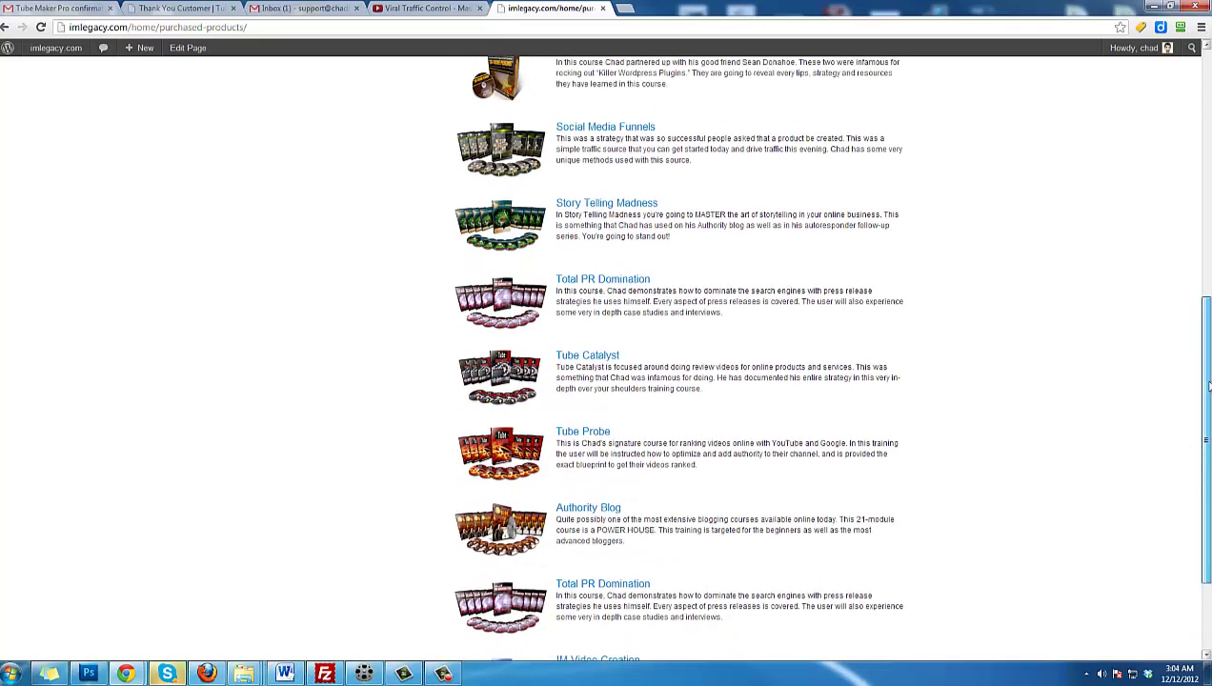
# Open the Tube Catalyst course and its Module 3 – Review Video Strategy lesson
pyautogui.click(586, 364)
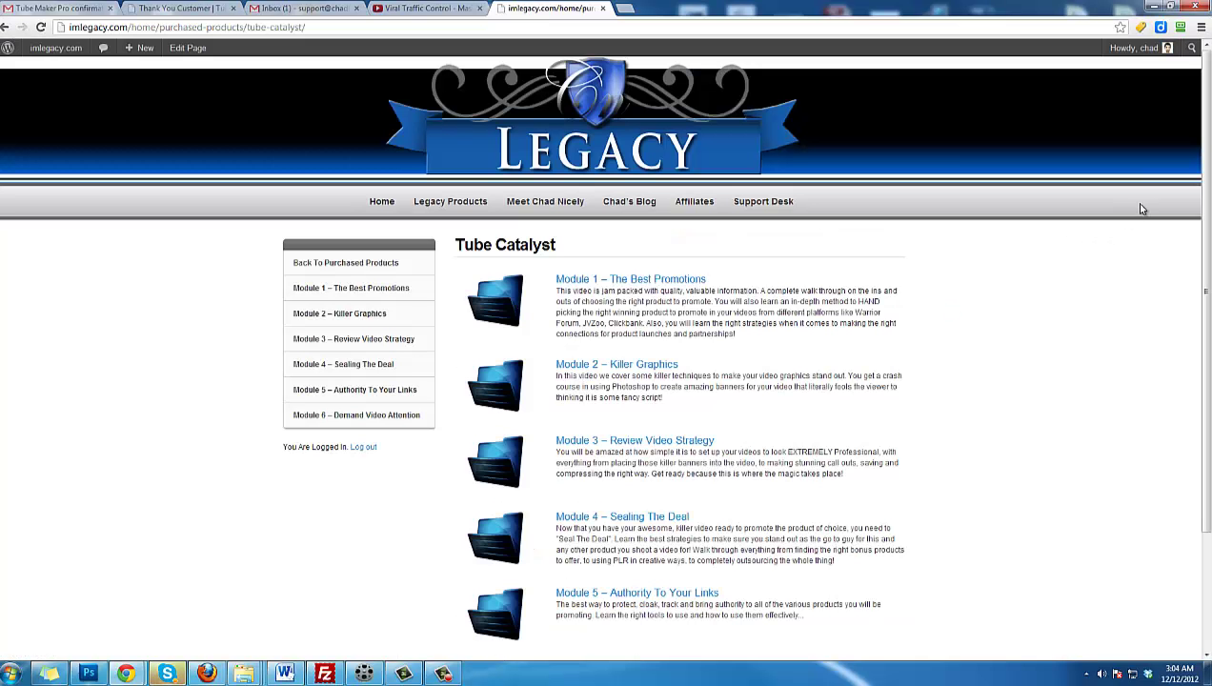
pyautogui.moveTo(1200, 190); pyautogui.dragTo(1174, 278)
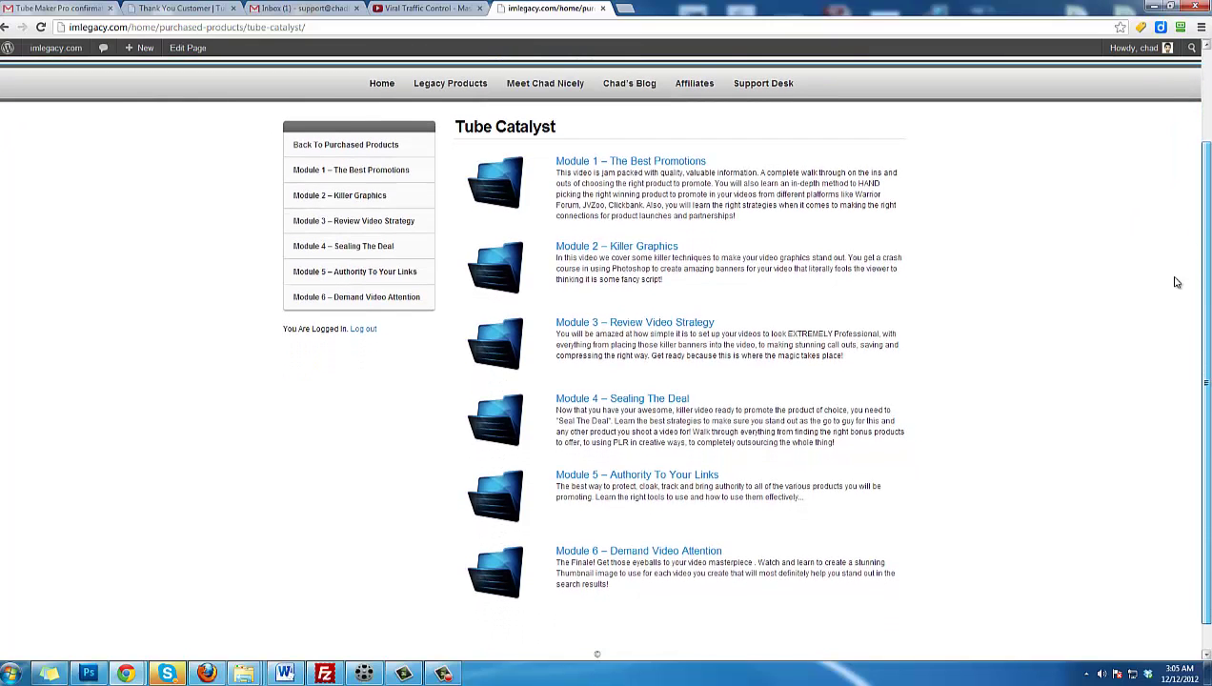
pyautogui.click(671, 329)
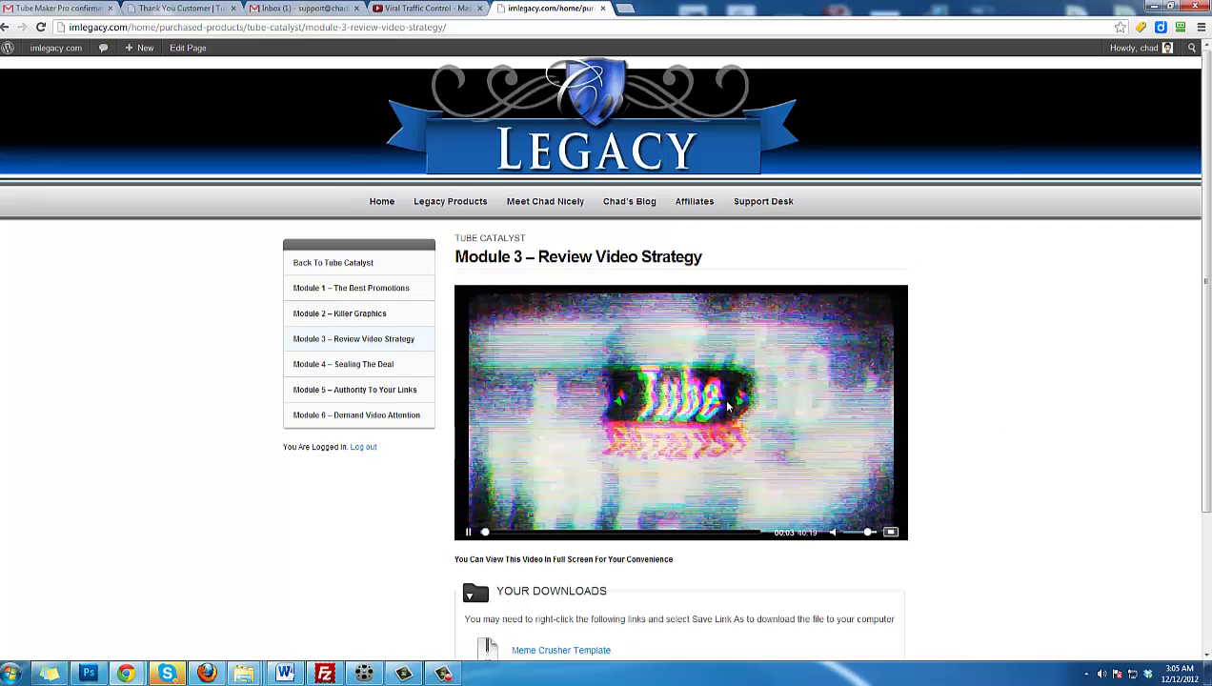
# Pause the Module 3 lesson video at 00:05, check the registration and email tabs, then return
pyautogui.click(727, 406)
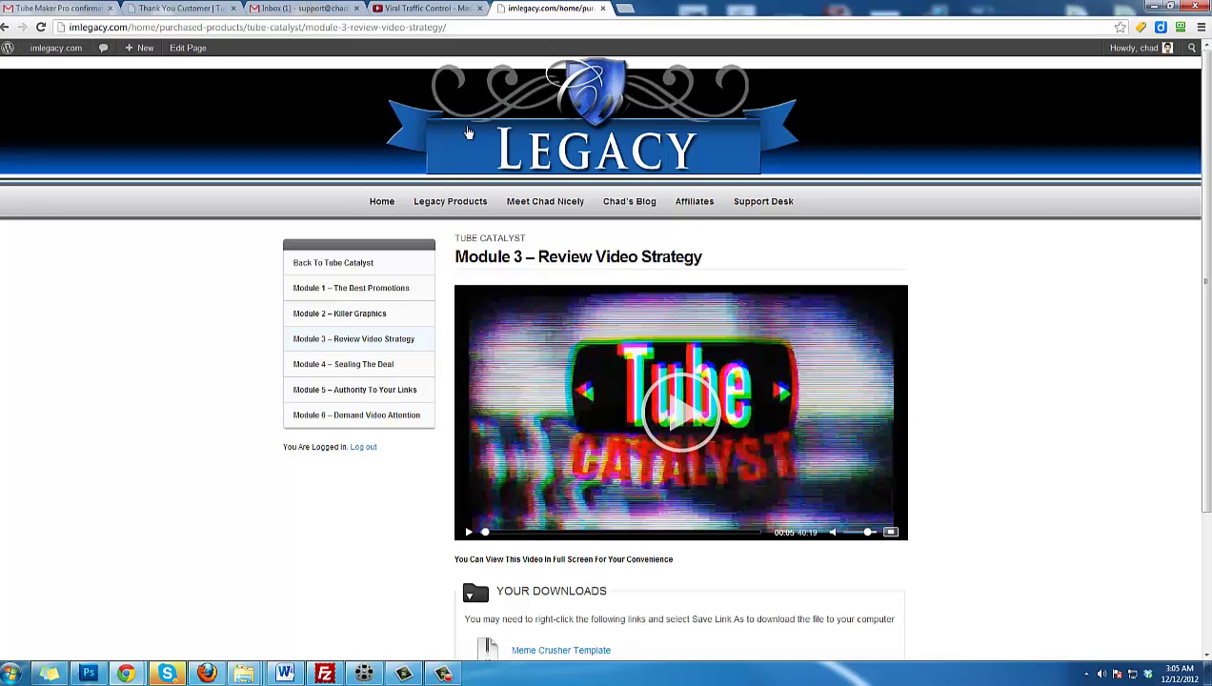
pyautogui.click(180, 10)
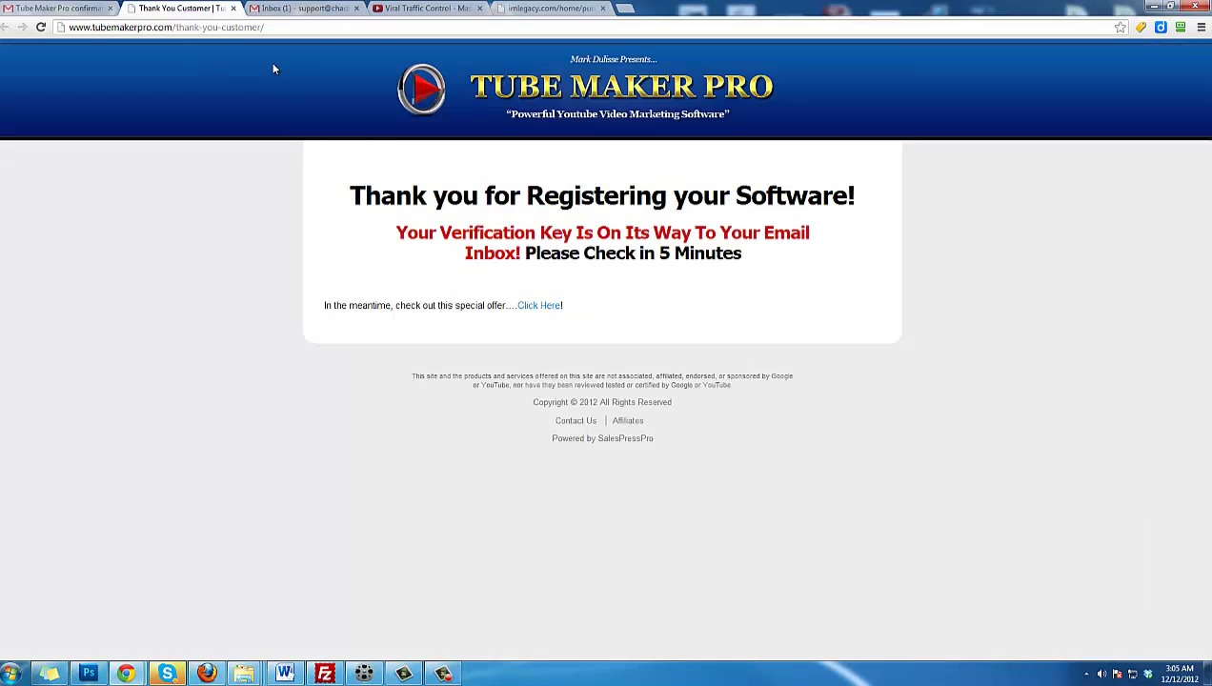
pyautogui.click(68, 9)
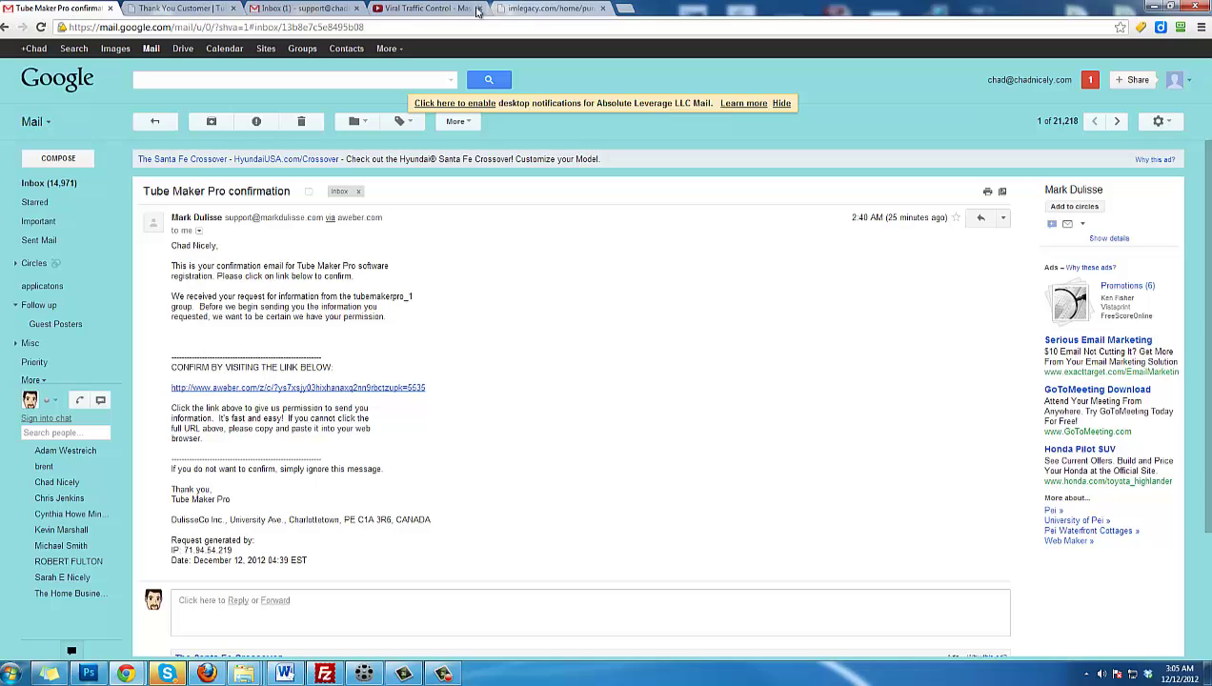
pyautogui.click(555, 9)
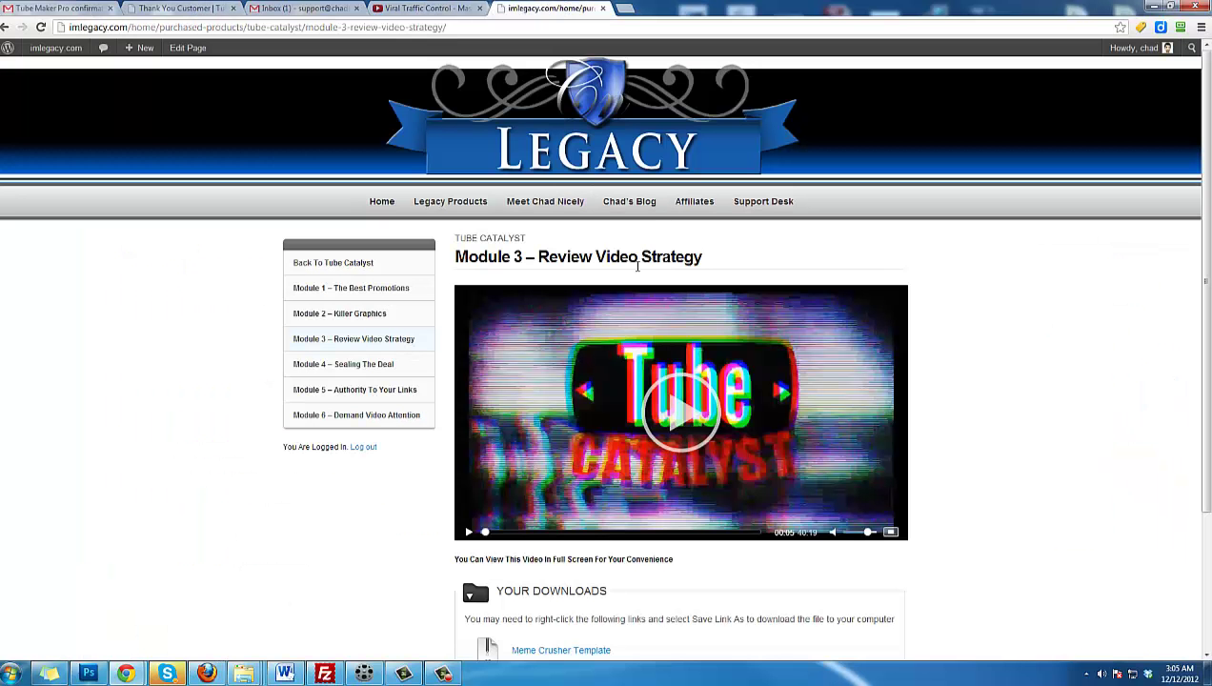